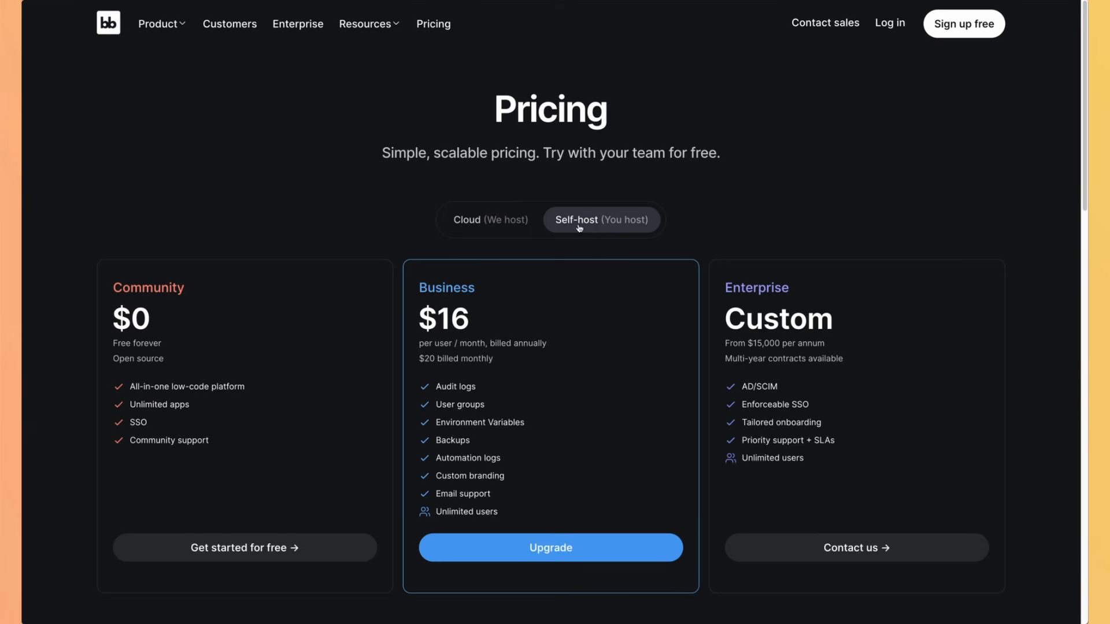
Step: Switch the Budibase pricing page to show the Cloud-hosted plans
{"action": "left_click", "coordinate": [500, 225]}
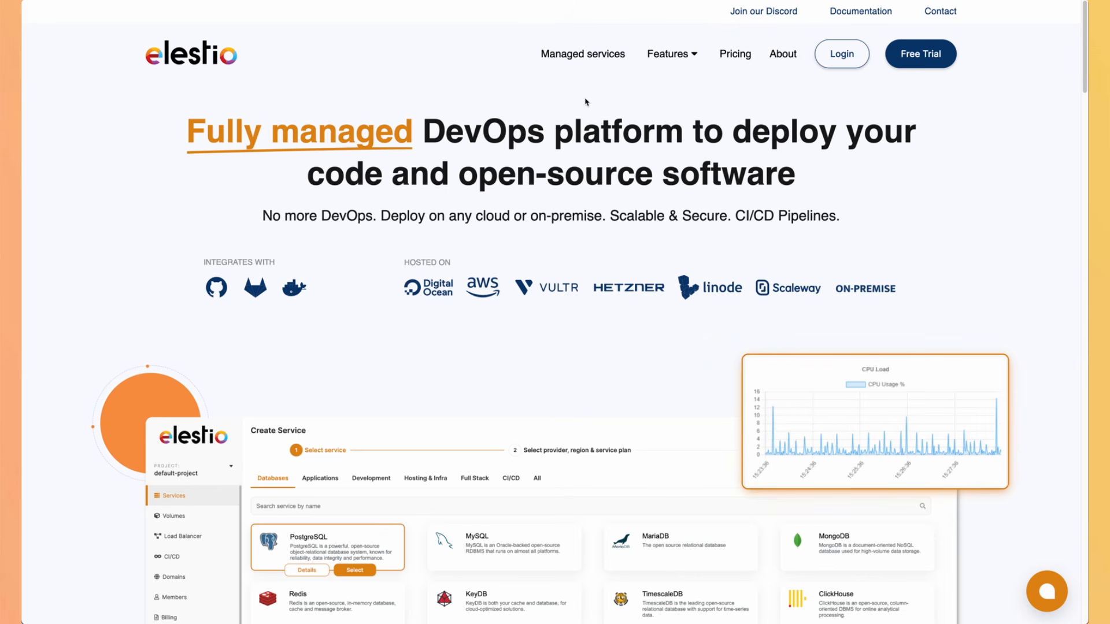
Step: Log in to Elestio, start a first service, and choose Budibase from a 'budi' search
{"action": "left_click", "coordinate": [848, 62]}
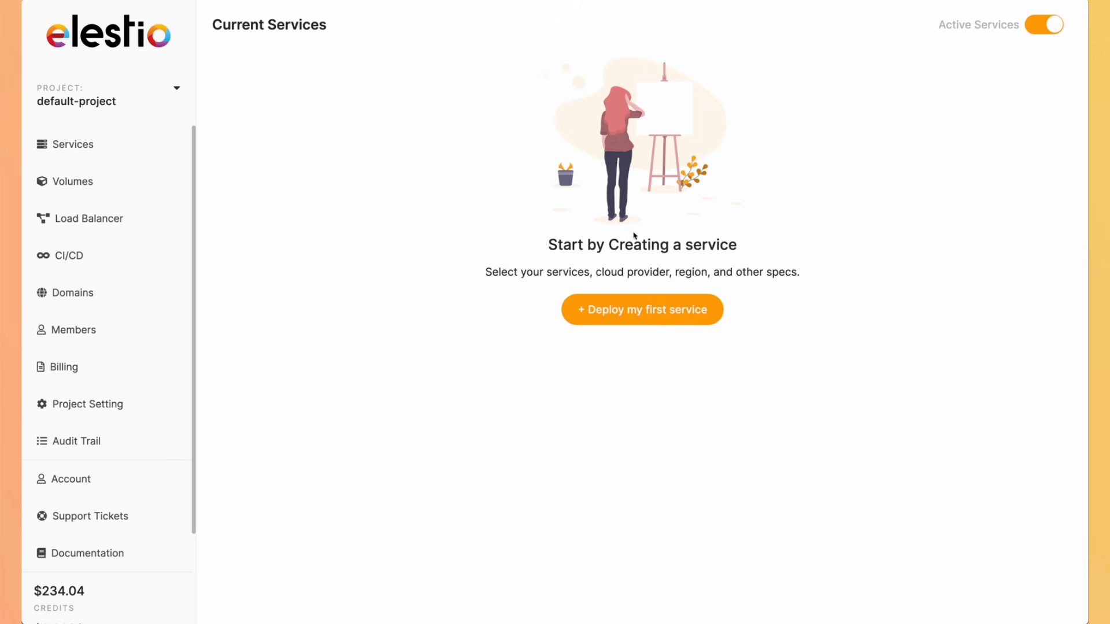
{"action": "left_click", "coordinate": [625, 314]}
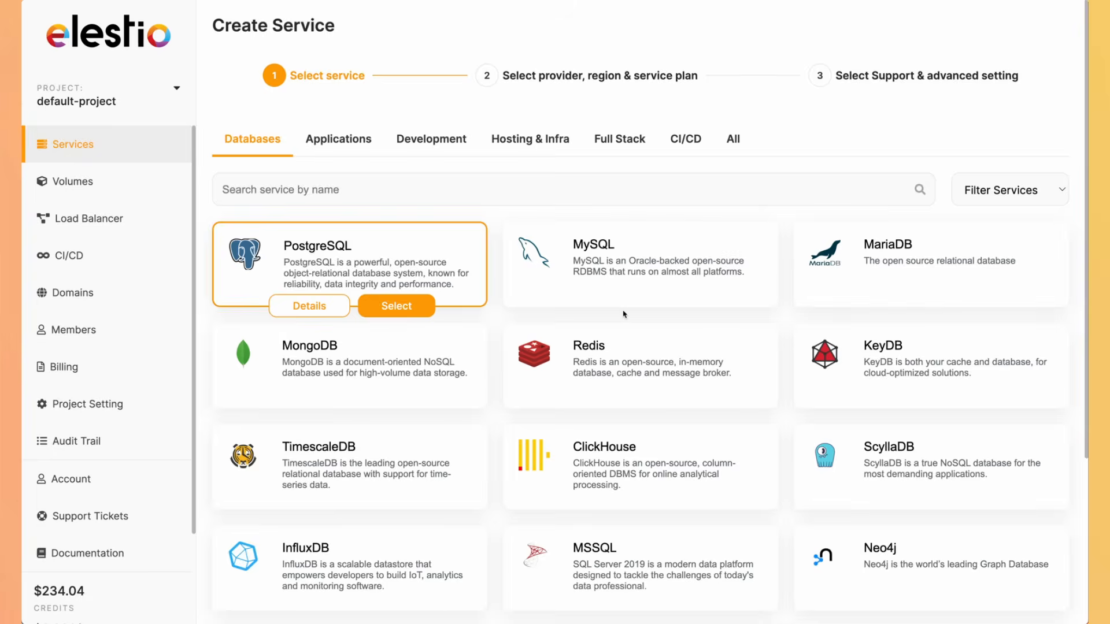
{"action": "left_click", "coordinate": [528, 186]}
{"action": "type", "text": "budi"}
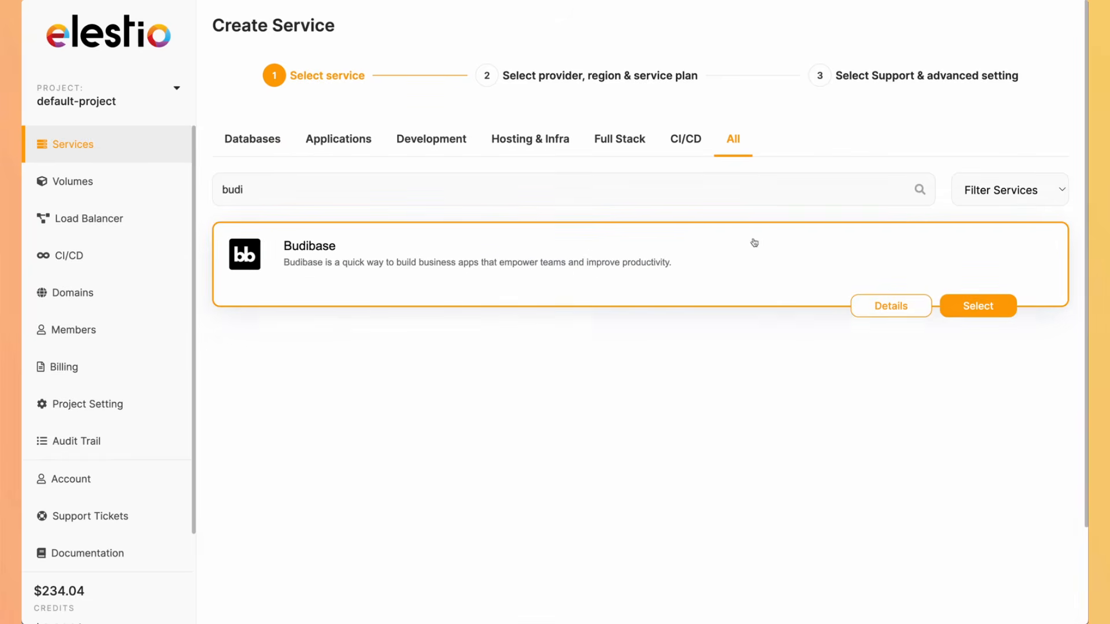
{"action": "left_click", "coordinate": [977, 305]}
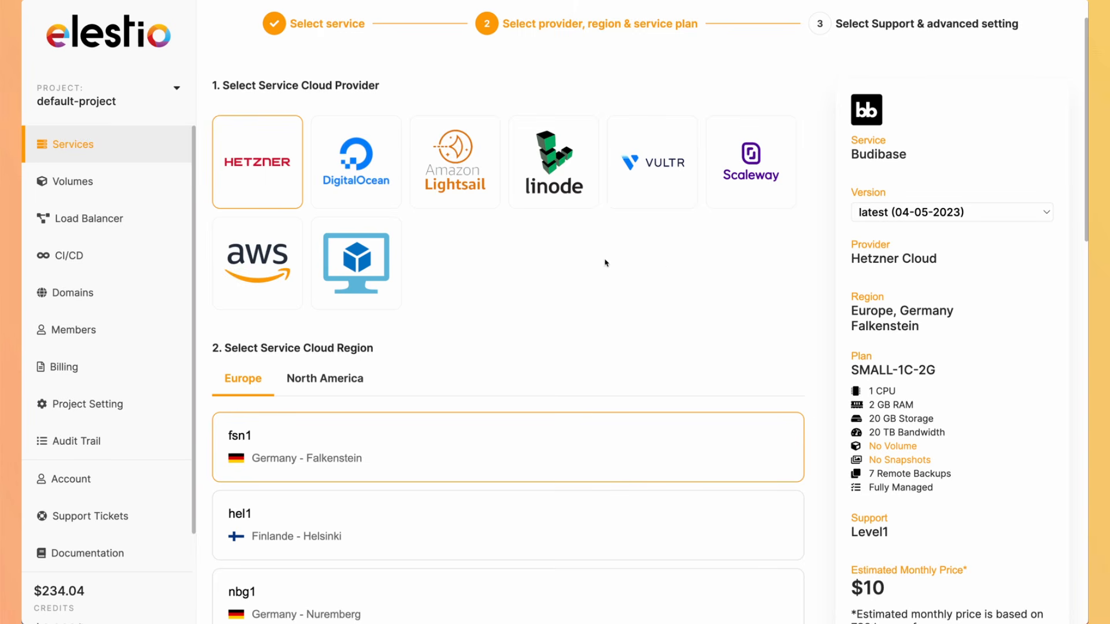
Step: Deploy the Budibase service on Scaleway Cloud and open its overview showing the admin password
{"action": "left_click", "coordinate": [725, 185]}
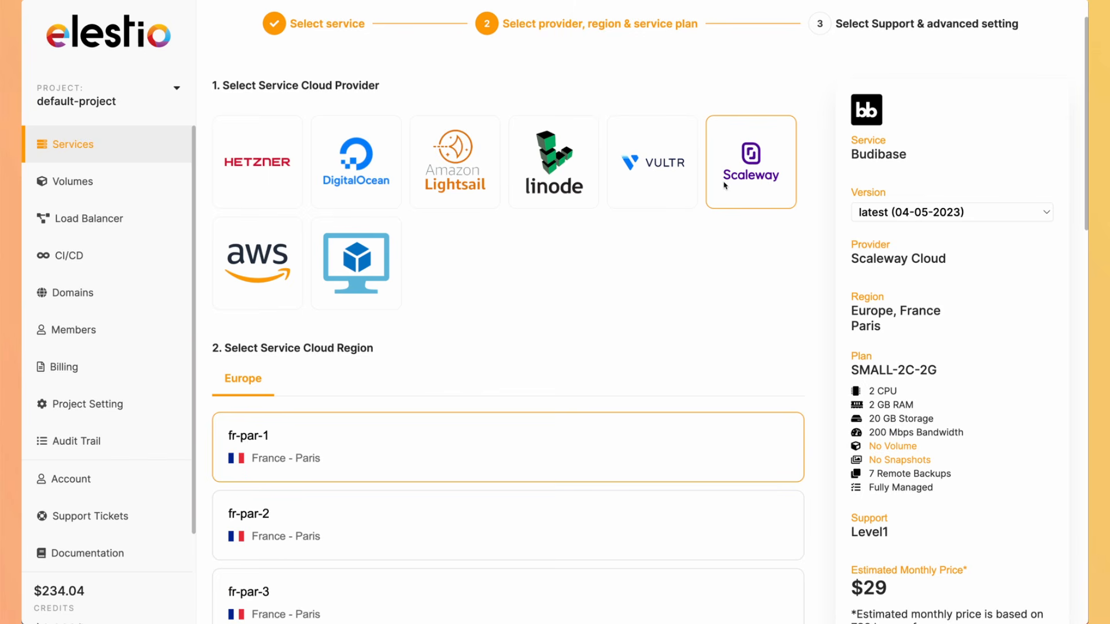
{"action": "scroll", "coordinate": [599, 327], "scroll_direction": "down", "scroll_amount": 5}
{"action": "scroll", "coordinate": [602, 328], "scroll_direction": "down", "scroll_amount": 10}
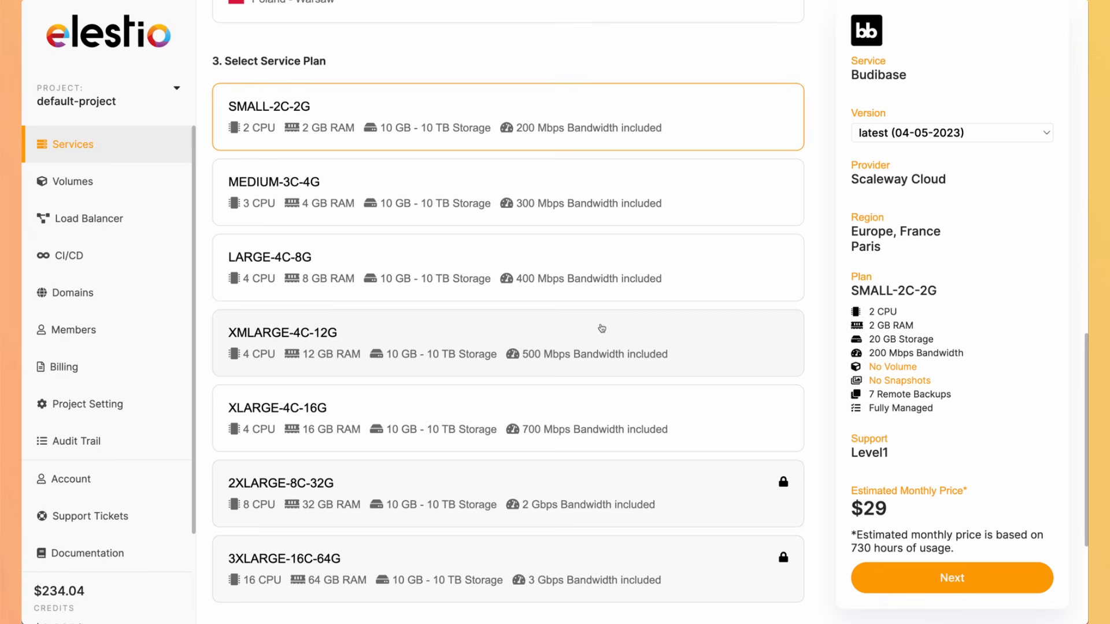
{"action": "left_click", "coordinate": [908, 575]}
{"action": "scroll", "coordinate": [909, 574], "scroll_direction": "up", "scroll_amount": 1}
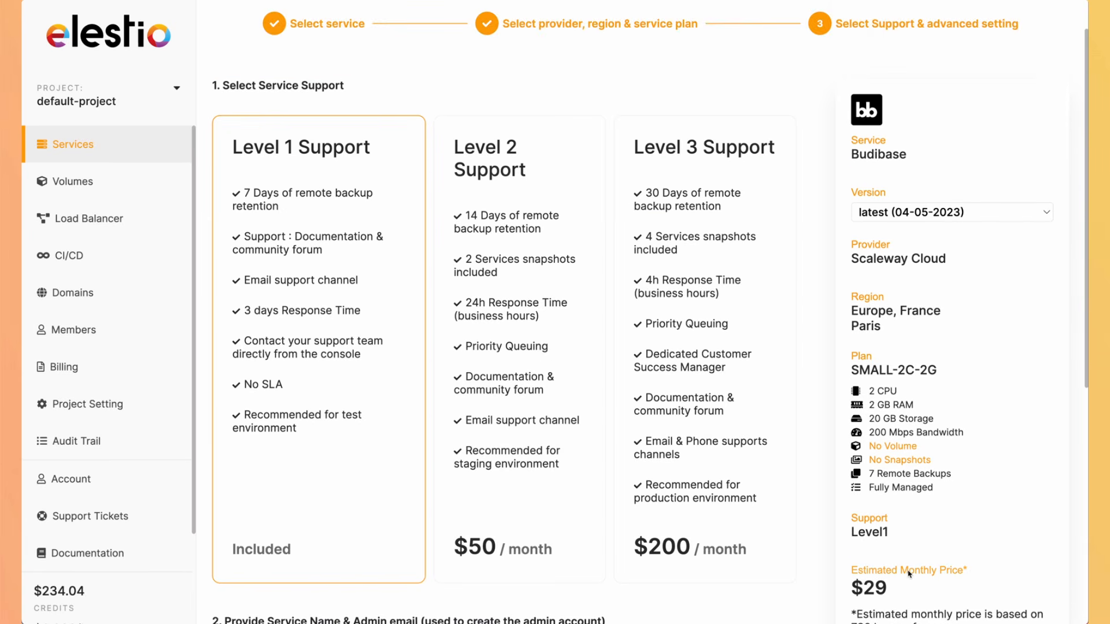
{"action": "scroll", "coordinate": [910, 574], "scroll_direction": "down", "scroll_amount": 2}
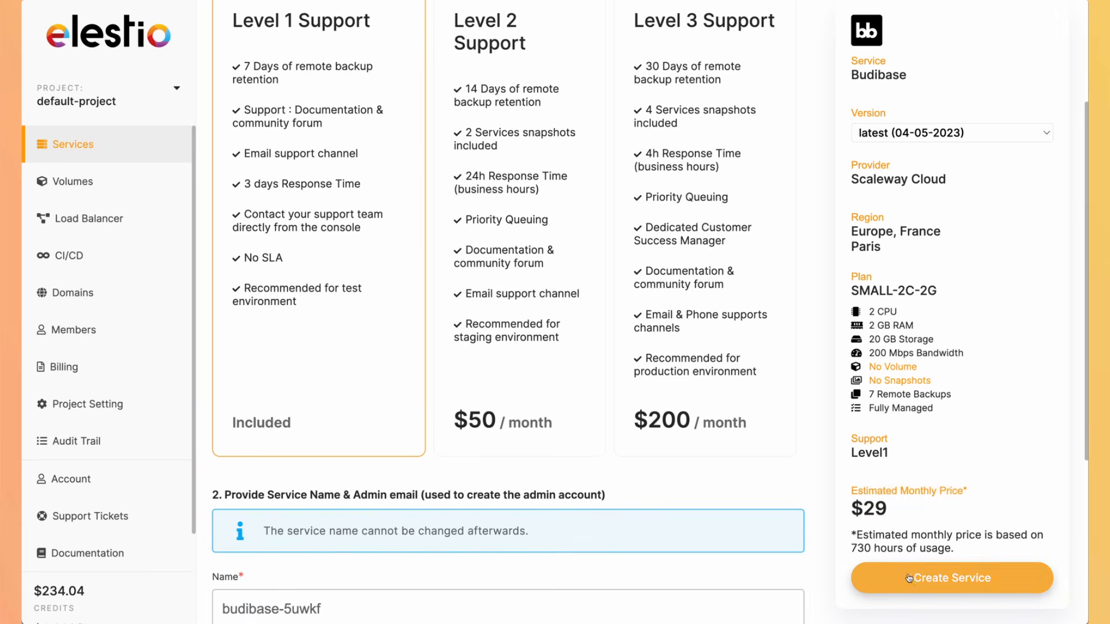
{"action": "left_click", "coordinate": [909, 578]}
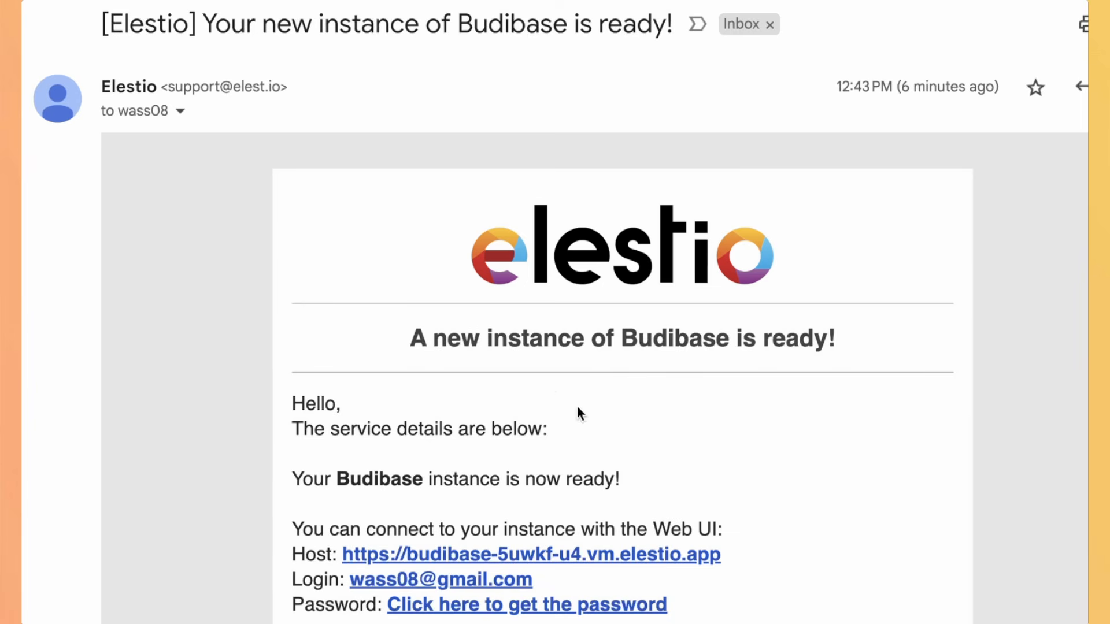
{"action": "scroll", "coordinate": [578, 416], "scroll_direction": "down", "scroll_amount": 3}
{"action": "left_click", "coordinate": [551, 483]}
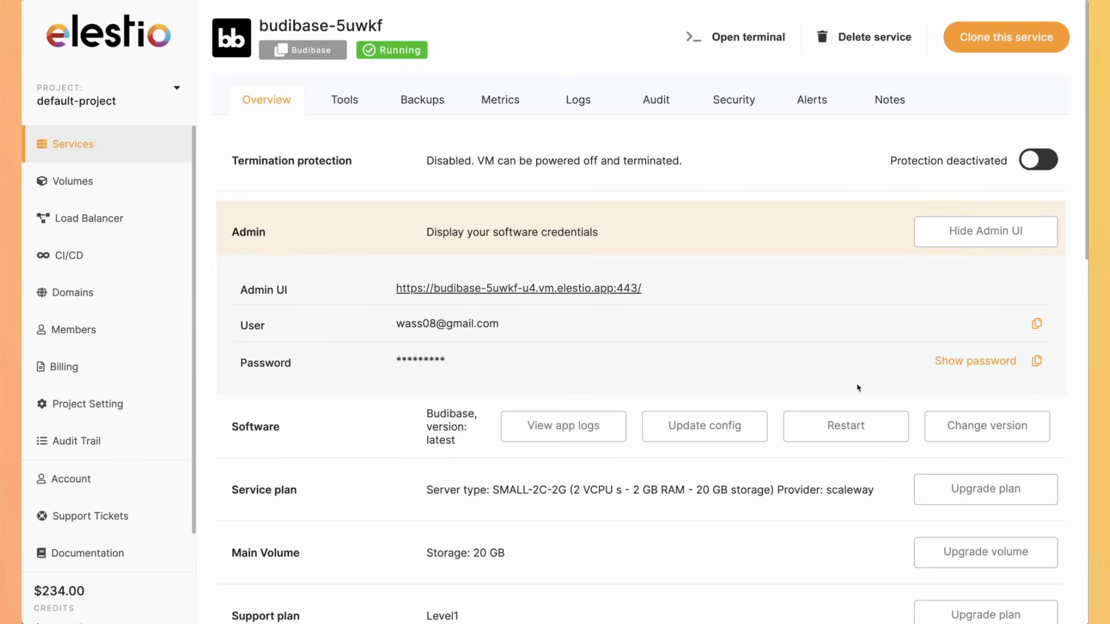
Step: Copy the admin password and open the Budibase Admin UI link
{"action": "left_click", "coordinate": [1035, 362]}
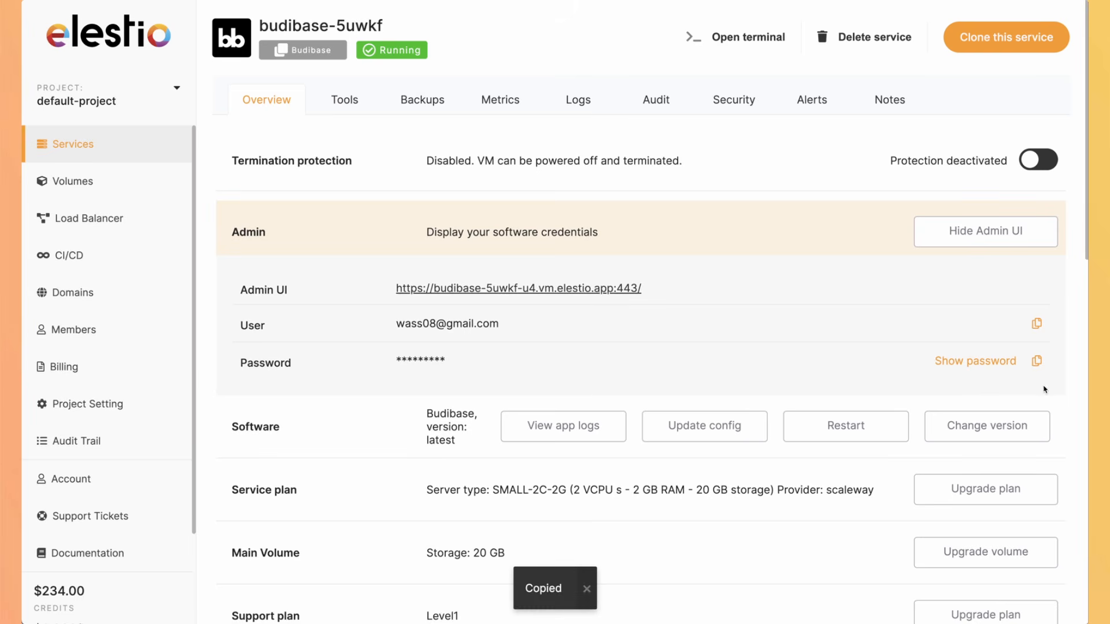
{"action": "left_click", "coordinate": [518, 289]}
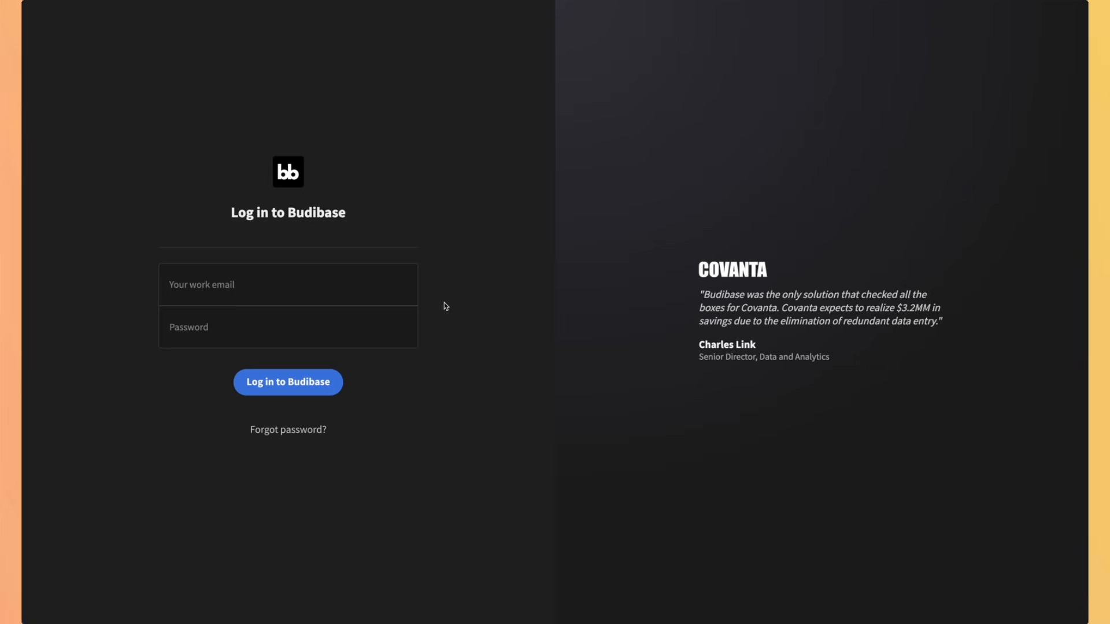
Step: Log in to the Budibase instance with the admin e-mail and the pasted admin password
{"action": "left_click", "coordinate": [299, 278]}
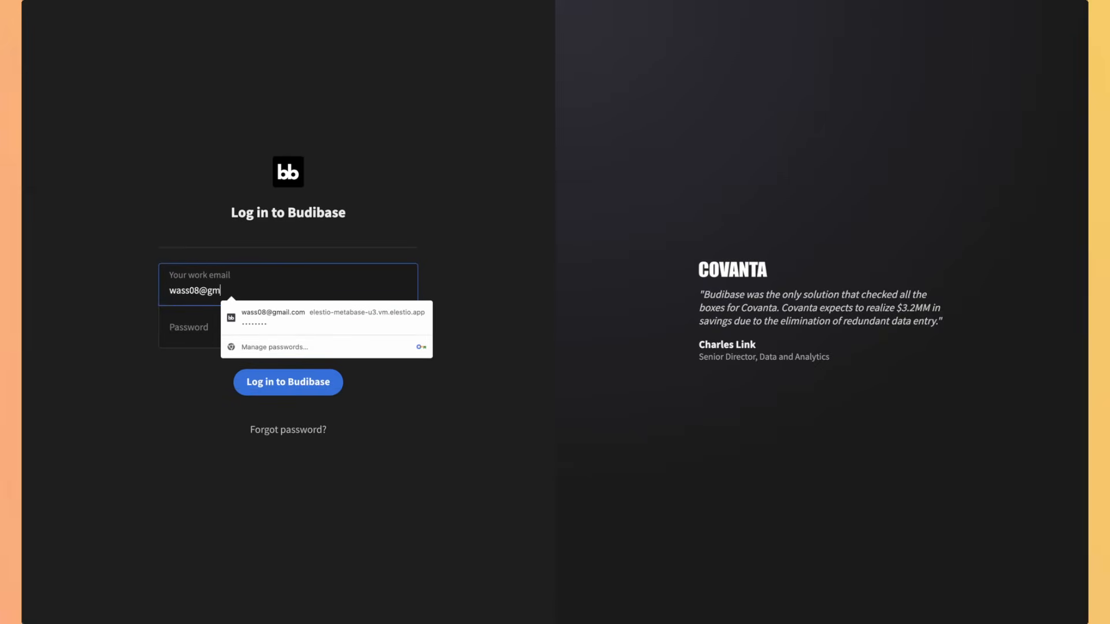
{"action": "key", "text": "Tab"}
{"action": "key", "text": "super+v"}
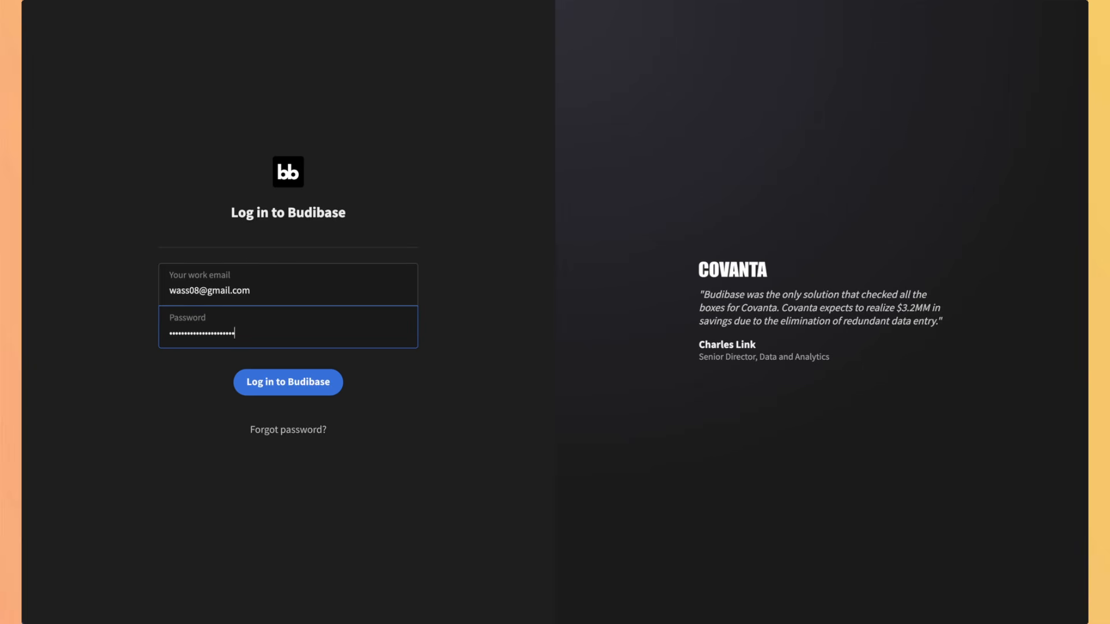
{"action": "left_click", "coordinate": [263, 390]}
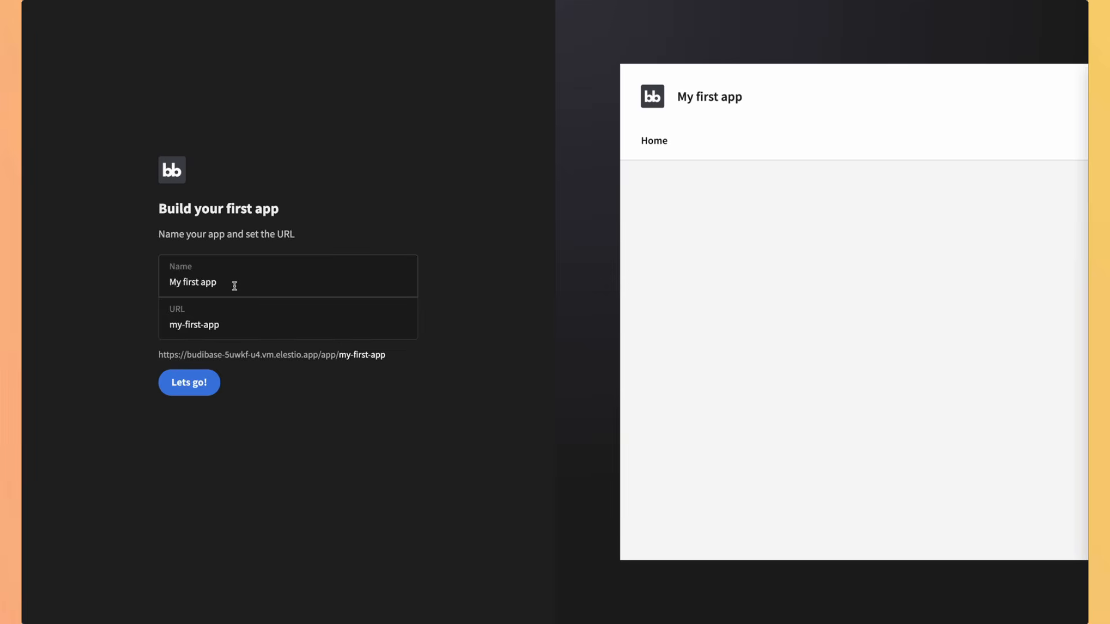
Step: Create the app 'Ausiness app' with URL 'business-app' and load the Budibase sample data
{"action": "left_click", "coordinate": [234, 286]}
{"action": "key", "text": "super+a"}
{"action": "key", "text": "BackSpace"}
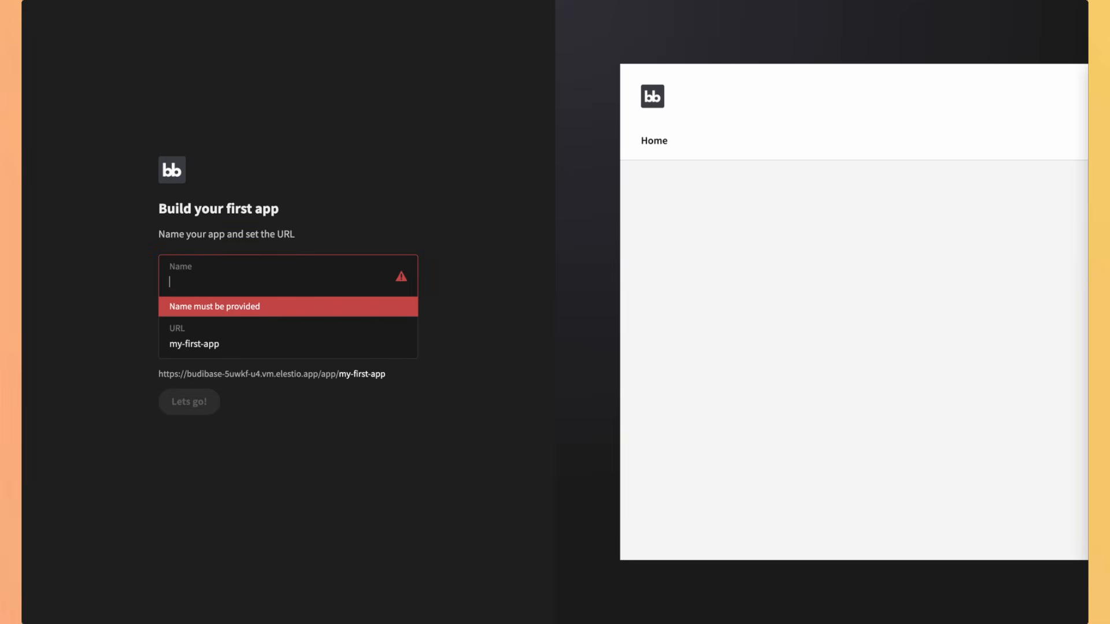
{"action": "type", "text": "busin"}
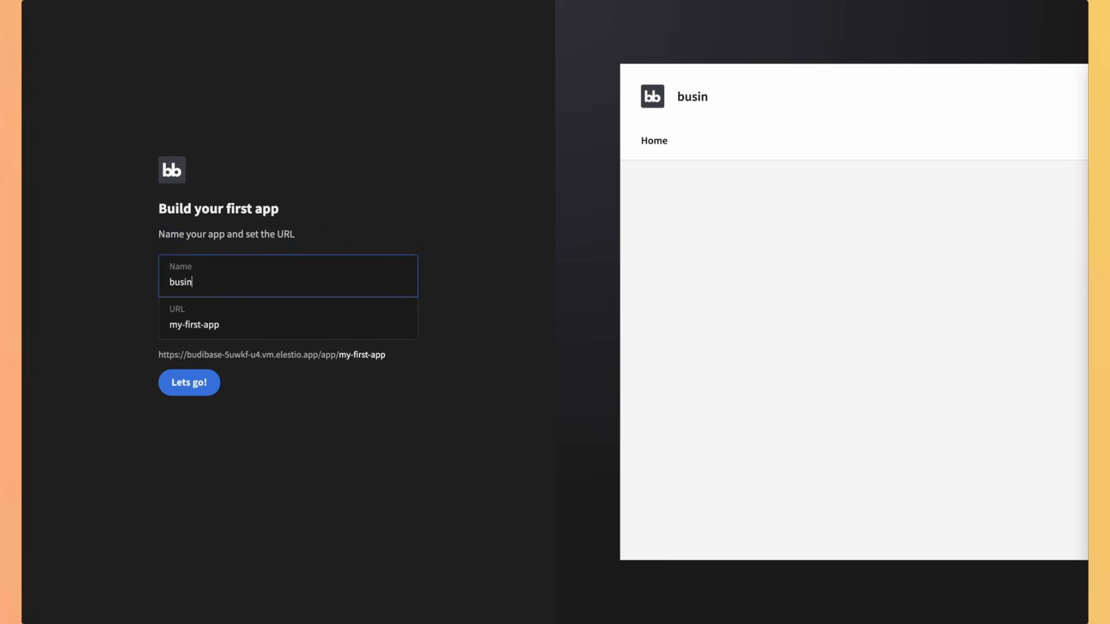
{"action": "type", "text": "ess app"}
{"action": "key", "text": "shift+Right"}
{"action": "type", "text": "A"}
{"action": "key", "text": "Tab"}
{"action": "type", "text": "b"}
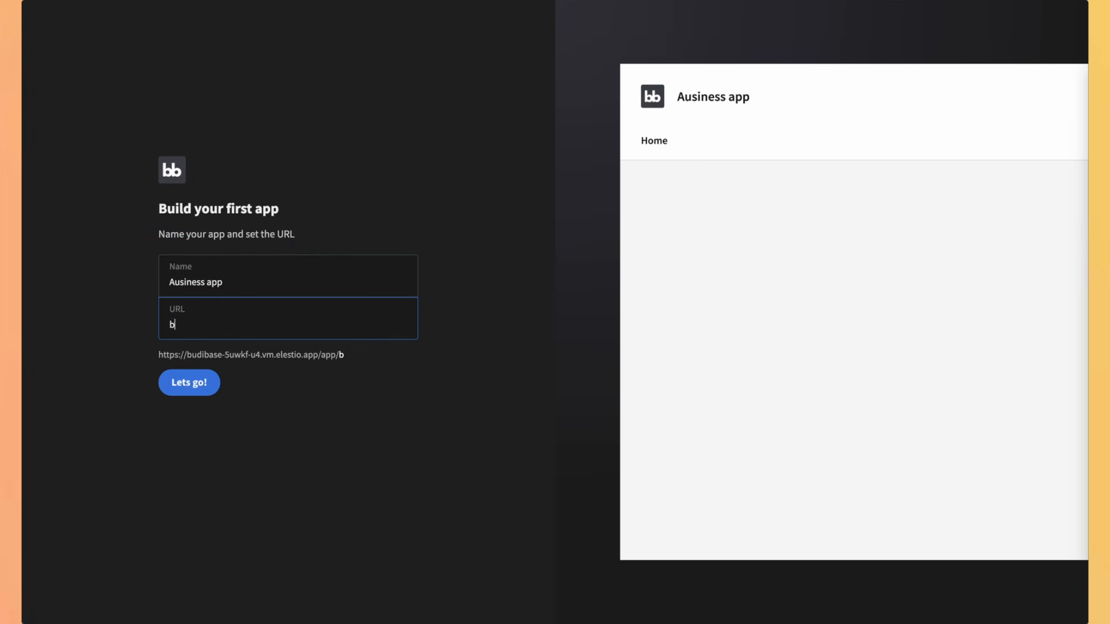
{"action": "type", "text": "usiness-app"}
{"action": "left_click", "coordinate": [190, 381]}
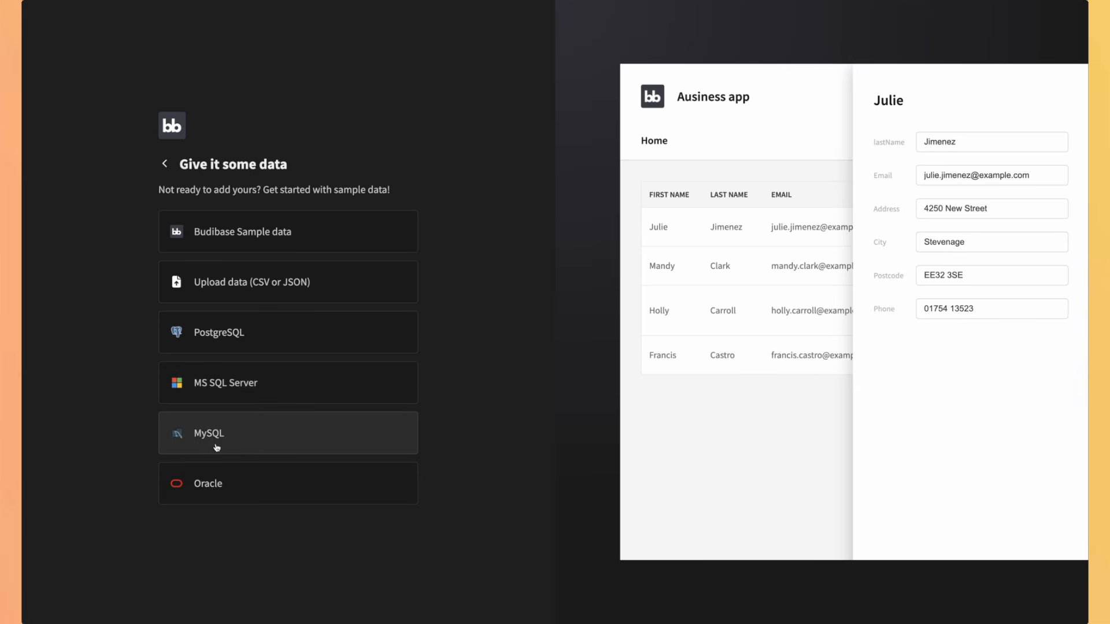
{"action": "left_click", "coordinate": [226, 243]}
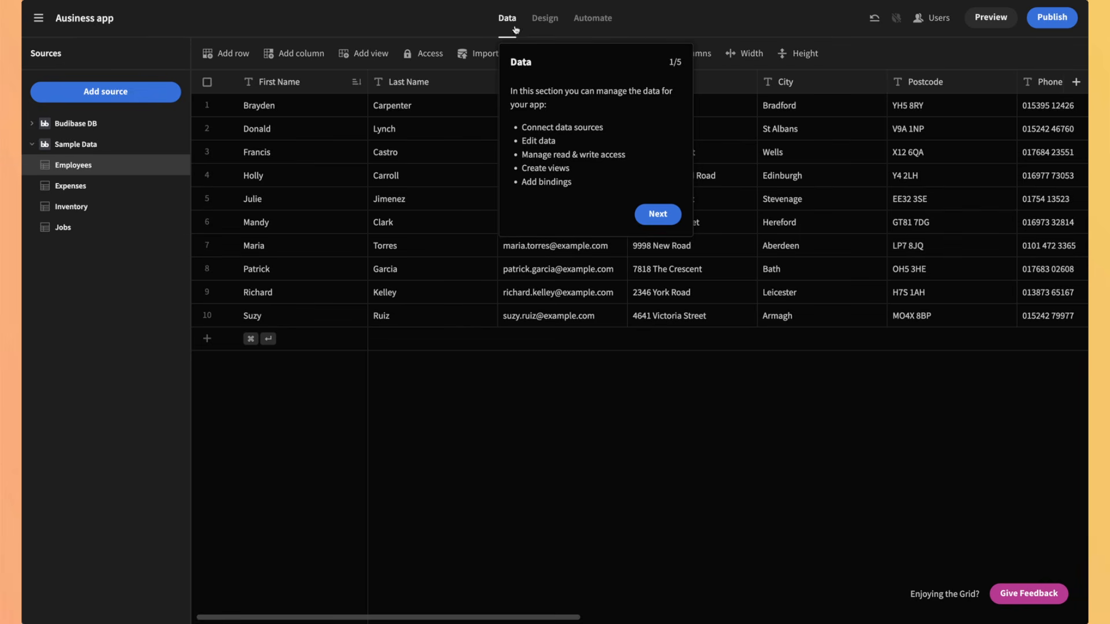
Step: Step through the Data, Design, Automations, Users and Publish tour pages and finish the tour
{"action": "left_click", "coordinate": [659, 217]}
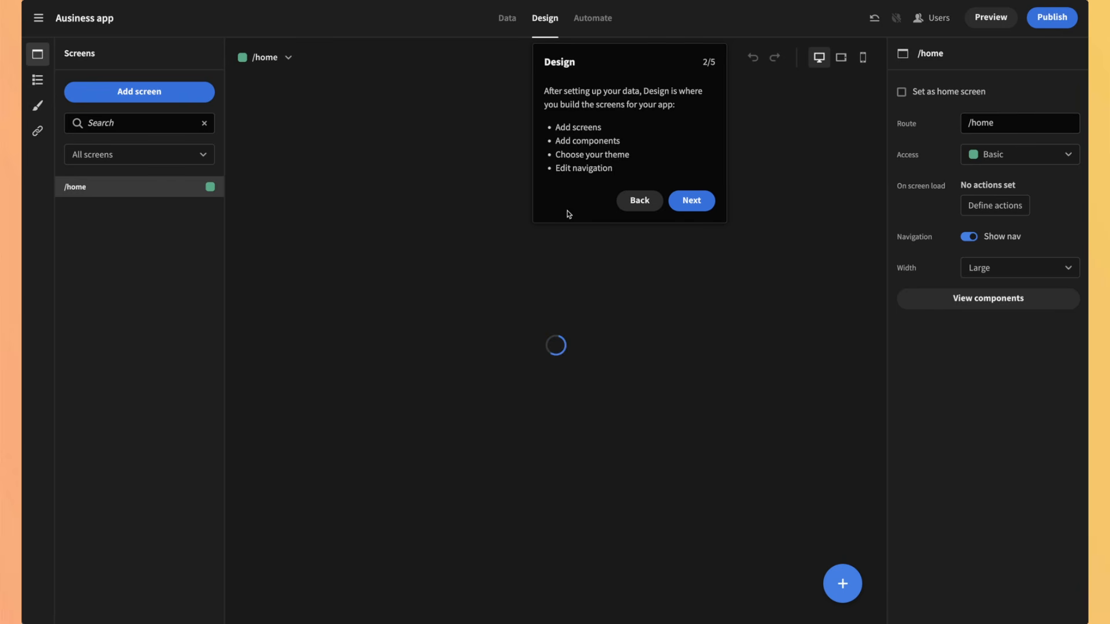
{"action": "left_click", "coordinate": [691, 202]}
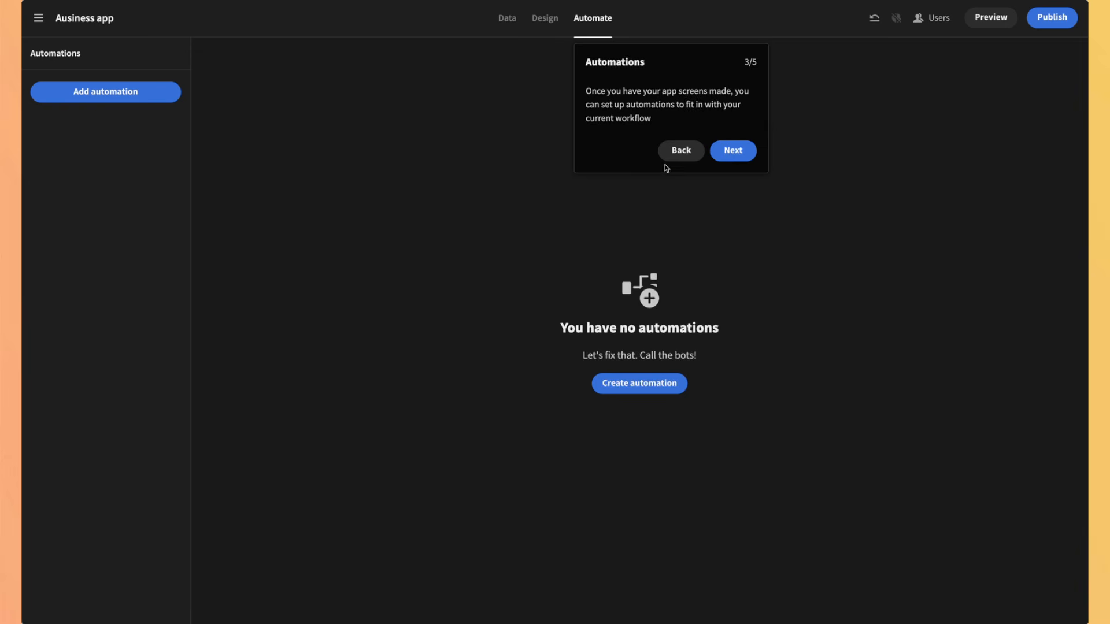
{"action": "left_click", "coordinate": [744, 152]}
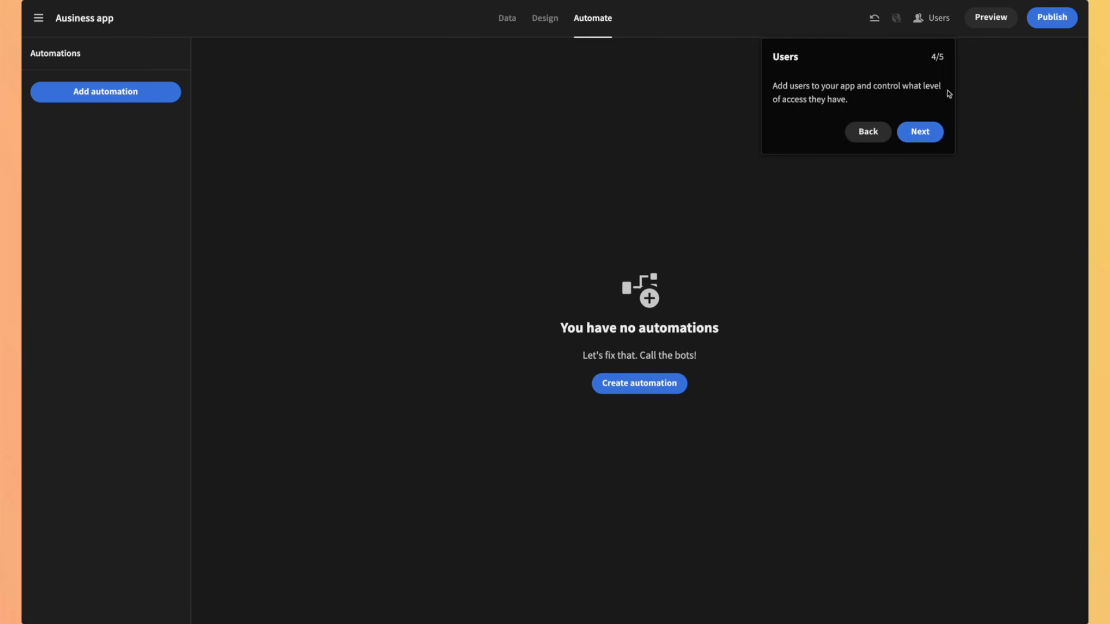
{"action": "left_click", "coordinate": [919, 131]}
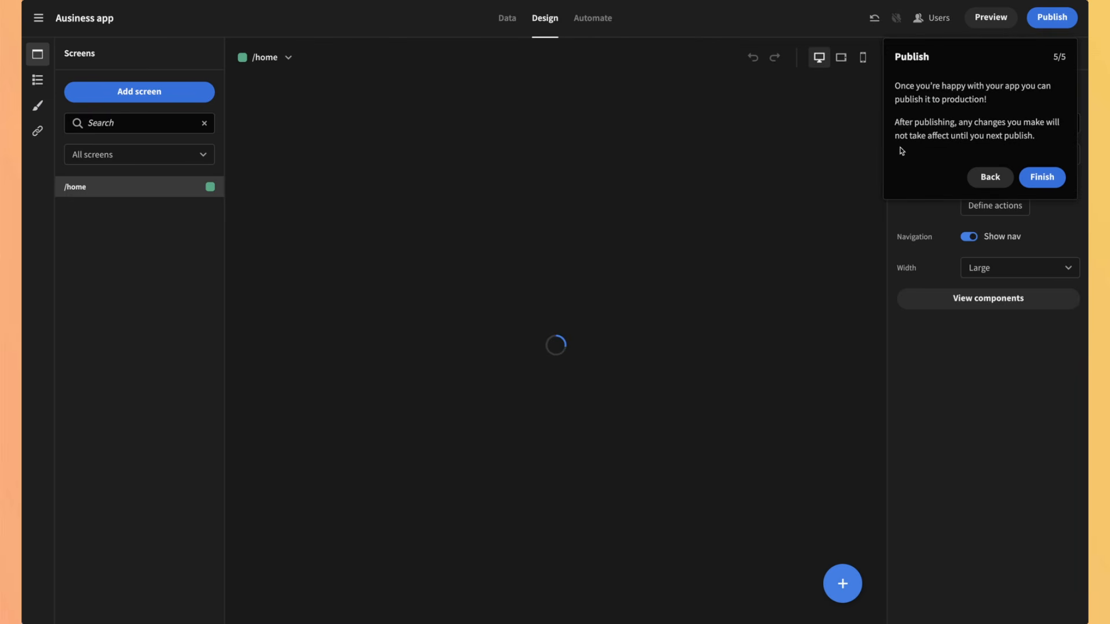
{"action": "left_click", "coordinate": [1040, 183]}
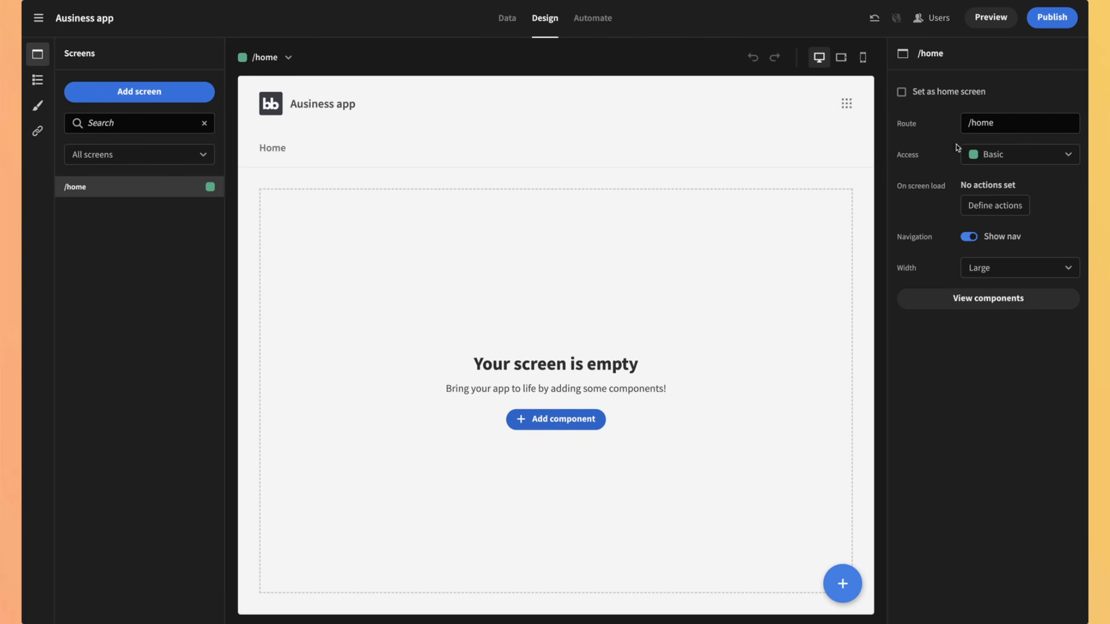
Step: Open the Data section and browse the Expenses sample table
{"action": "left_click", "coordinate": [507, 19]}
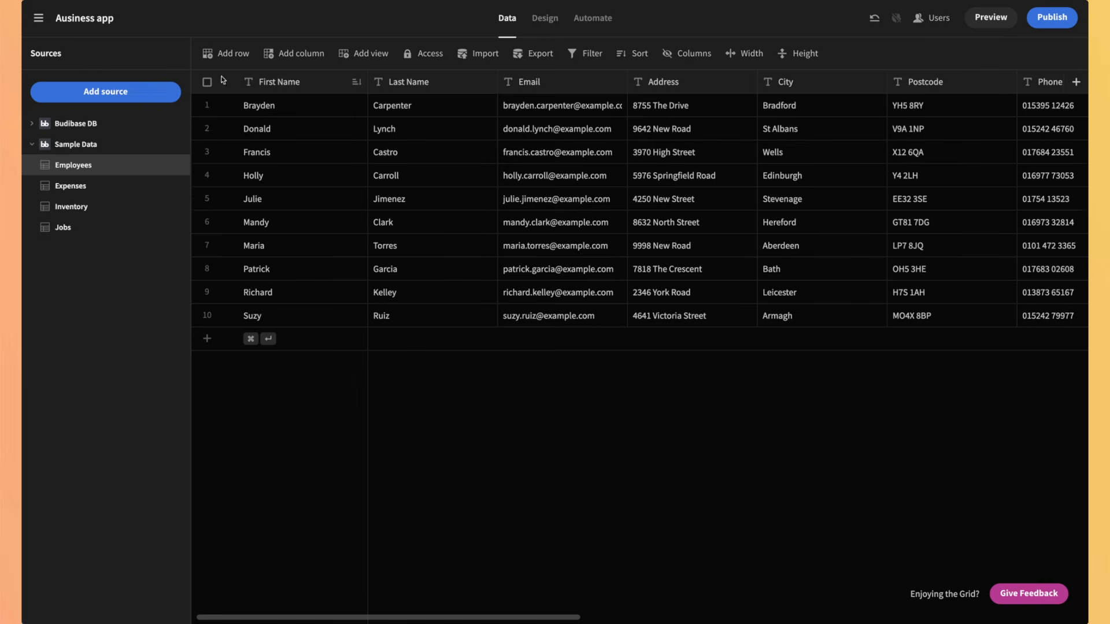
{"action": "left_click", "coordinate": [115, 185]}
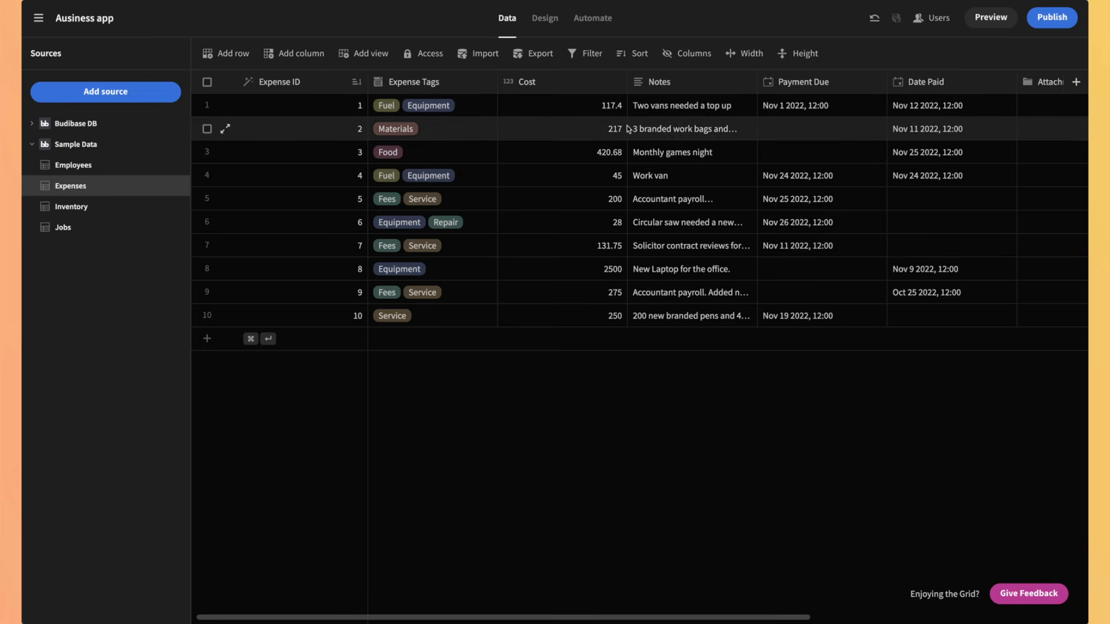
{"action": "scroll", "coordinate": [804, 167], "scroll_direction": "right", "scroll_amount": 6}
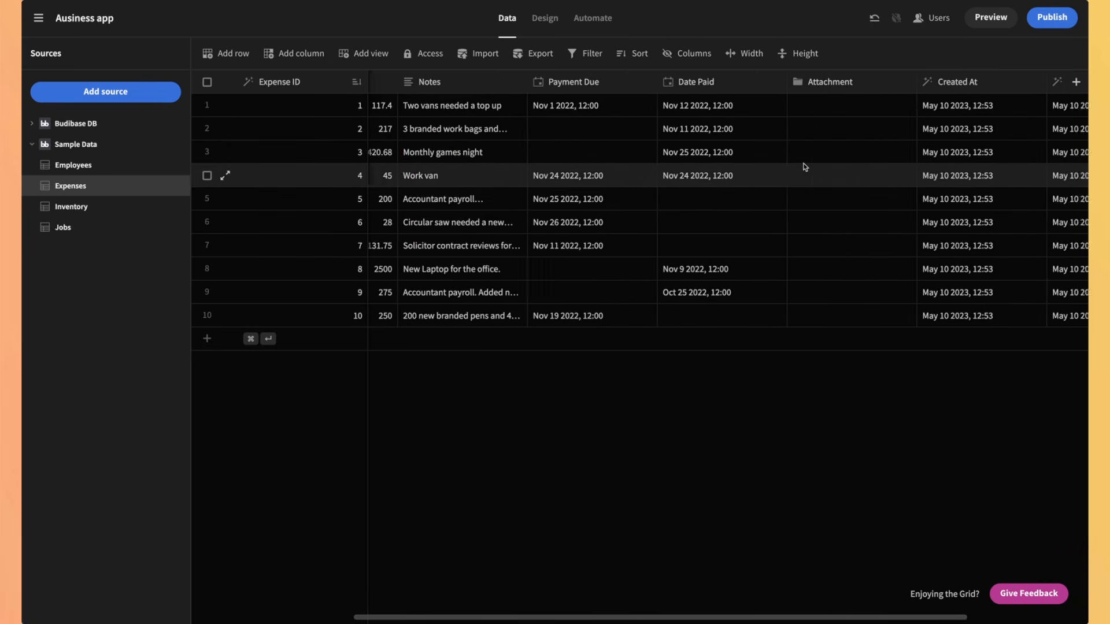
{"action": "scroll", "coordinate": [805, 167], "scroll_direction": "left", "scroll_amount": 6}
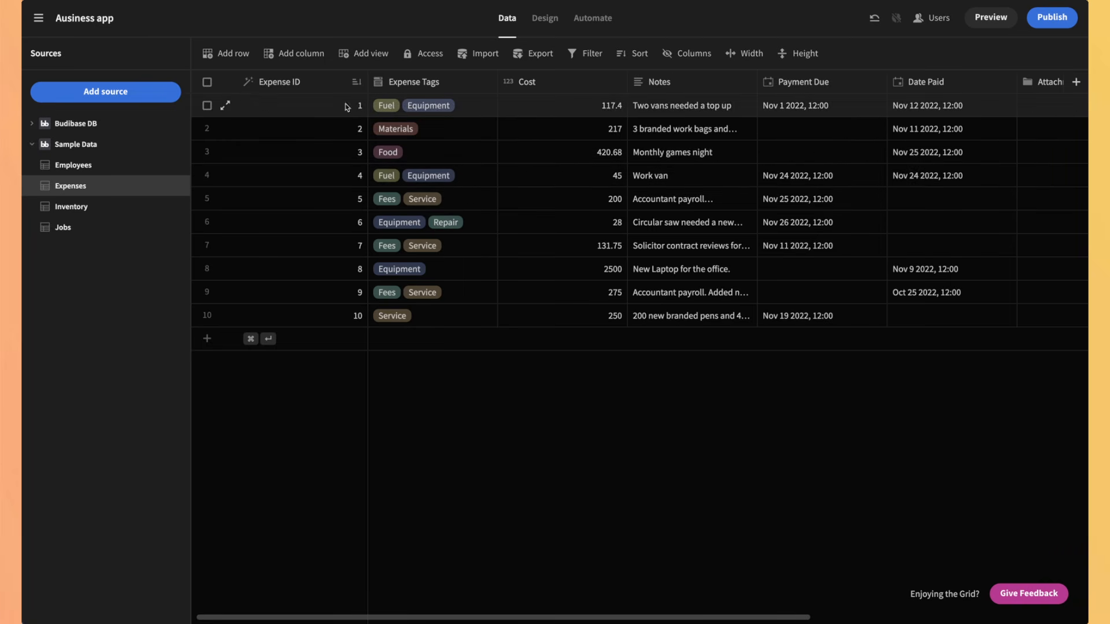
Step: Browse the Inventory and Jobs tables, then go to the Design section
{"action": "left_click", "coordinate": [71, 206]}
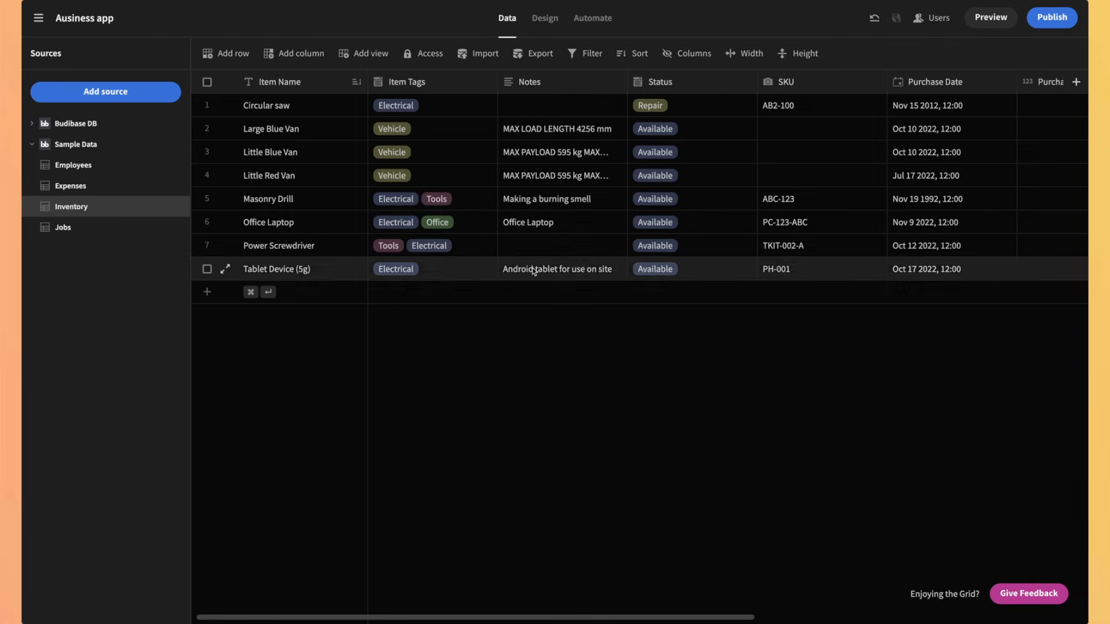
{"action": "left_click", "coordinate": [98, 229]}
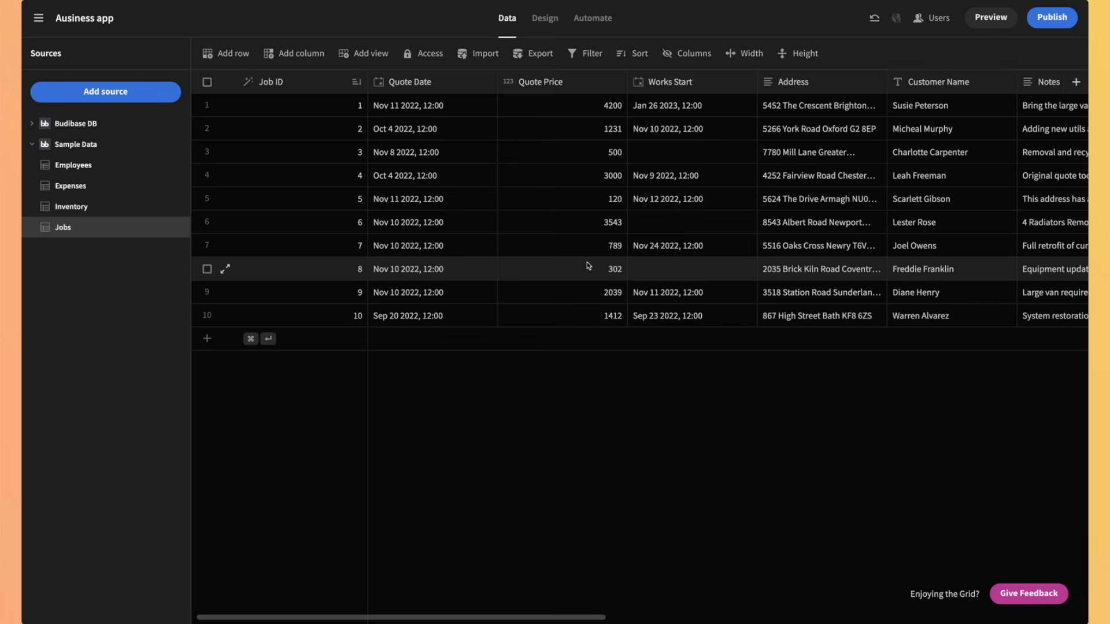
{"action": "scroll", "coordinate": [587, 265], "scroll_direction": "right", "scroll_amount": 7}
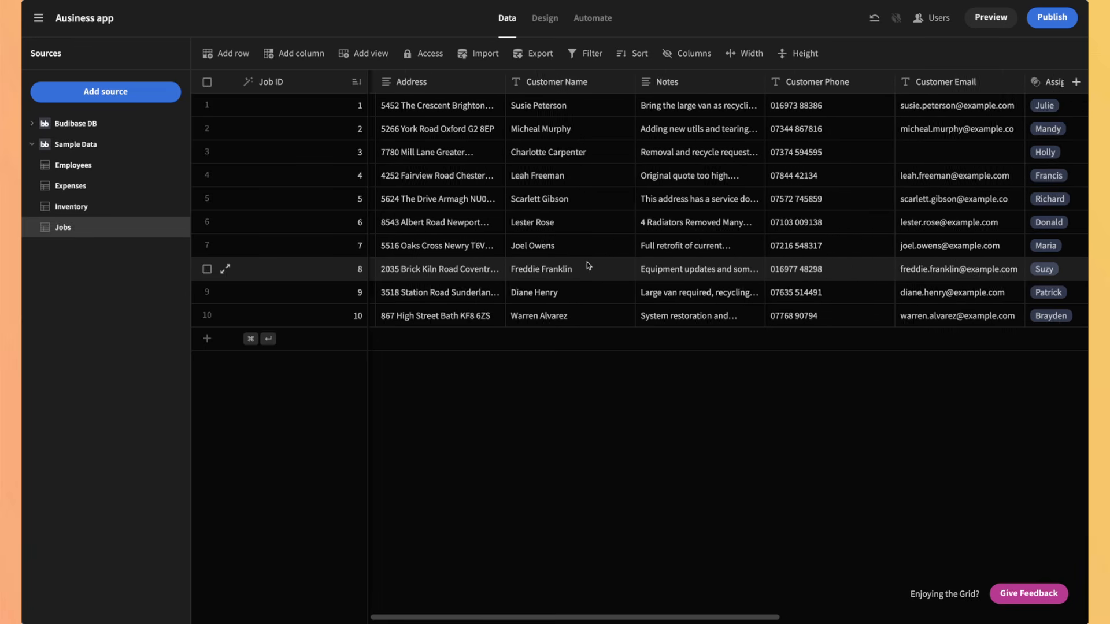
{"action": "scroll", "coordinate": [587, 265], "scroll_direction": "right", "scroll_amount": 8}
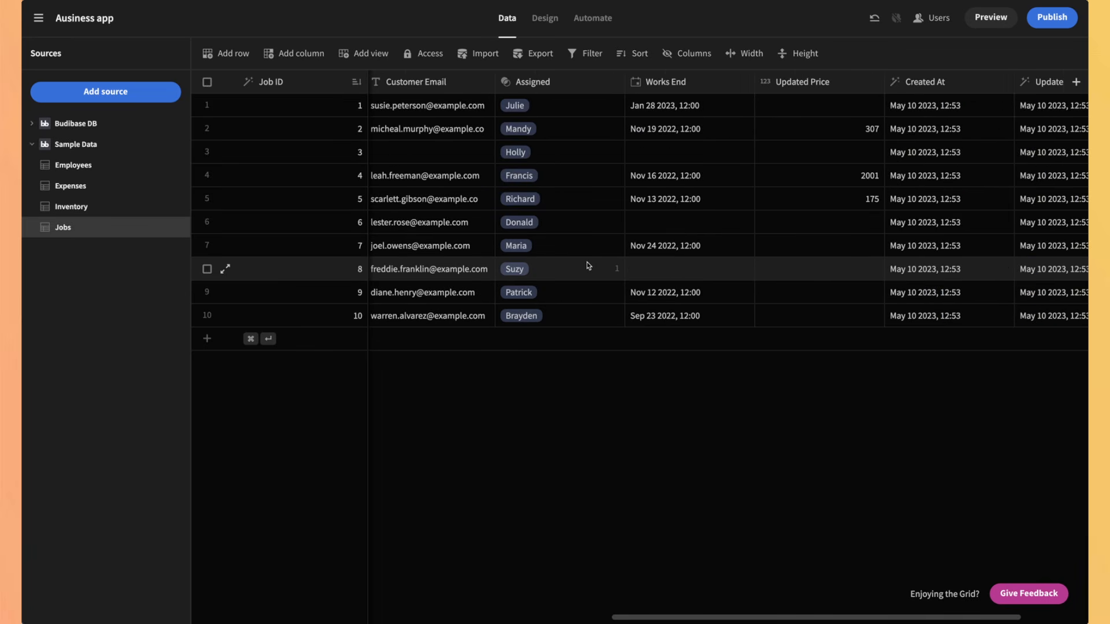
{"action": "scroll", "coordinate": [587, 266], "scroll_direction": "left", "scroll_amount": 15}
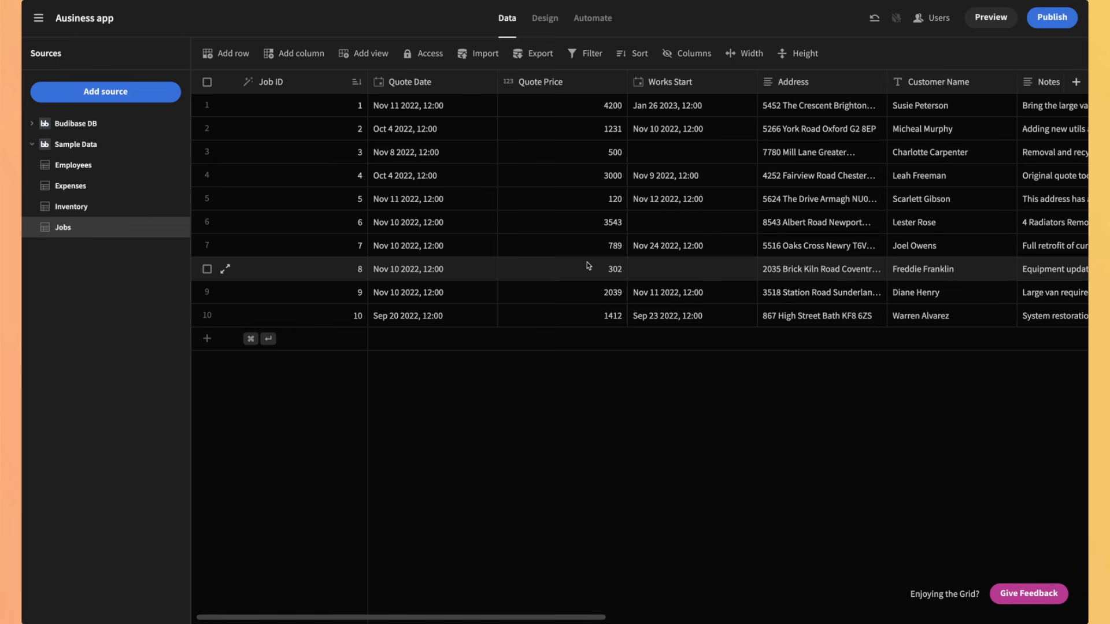
{"action": "left_click", "coordinate": [541, 19]}
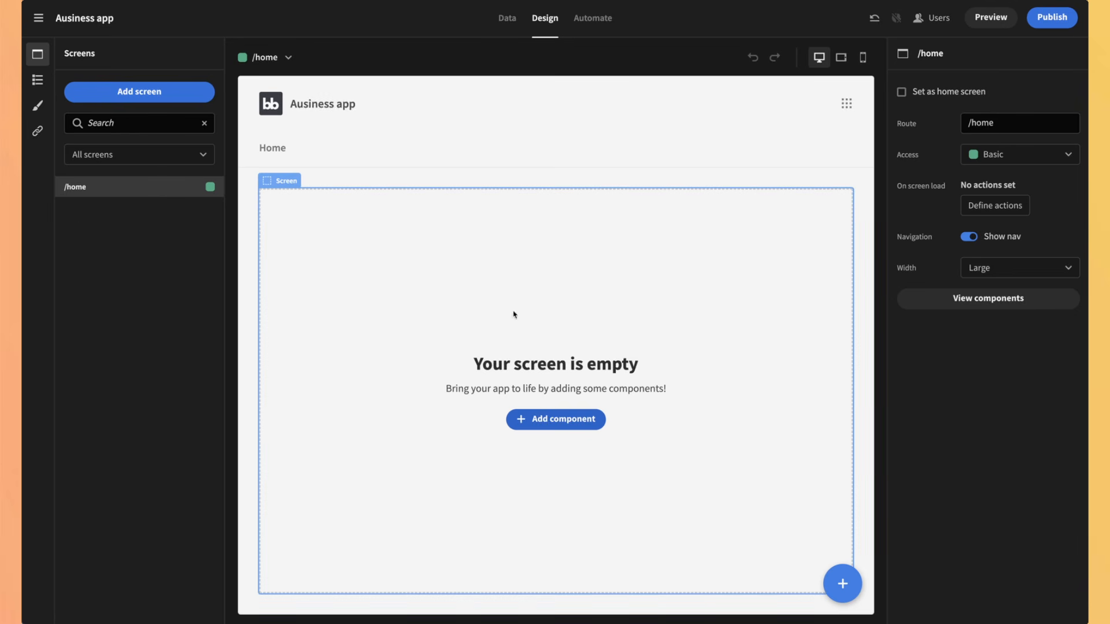
Step: Open the Add component panel on the empty /home screen and scroll through its component list
{"action": "left_click", "coordinate": [537, 420]}
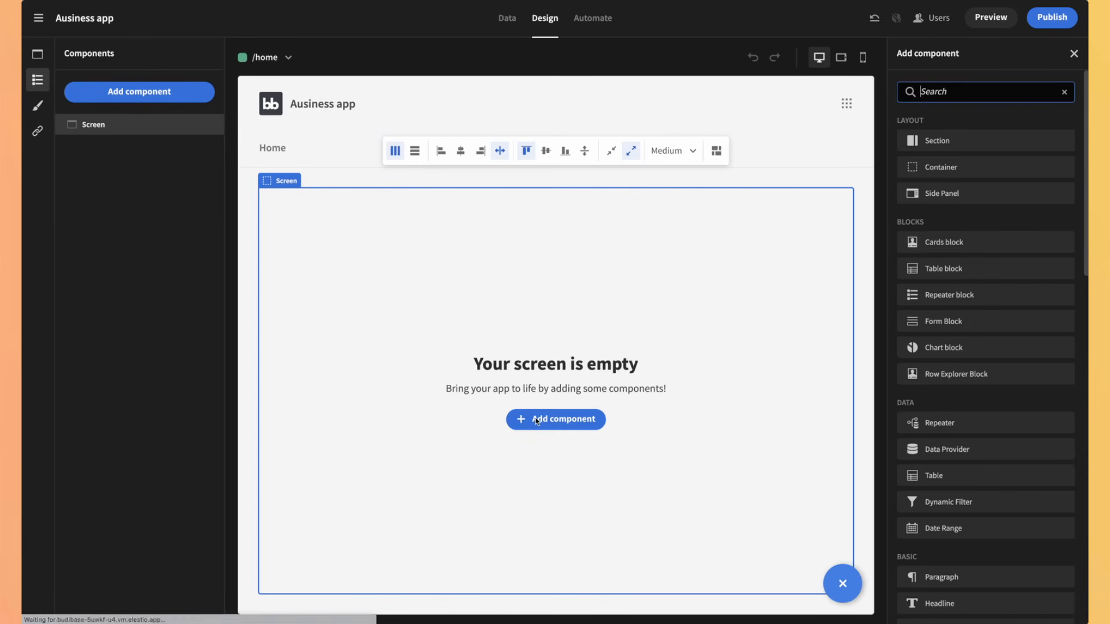
{"action": "scroll", "coordinate": [980, 255], "scroll_direction": "down", "scroll_amount": 1}
{"action": "scroll", "coordinate": [979, 254], "scroll_direction": "down", "scroll_amount": 4}
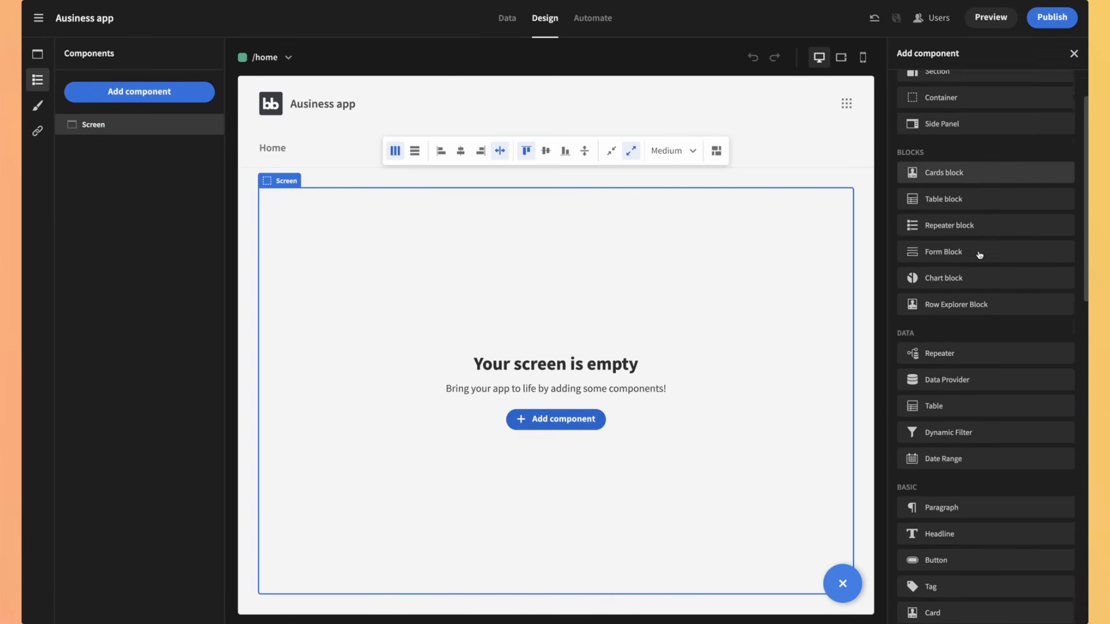
{"action": "scroll", "coordinate": [979, 255], "scroll_direction": "down", "scroll_amount": 7}
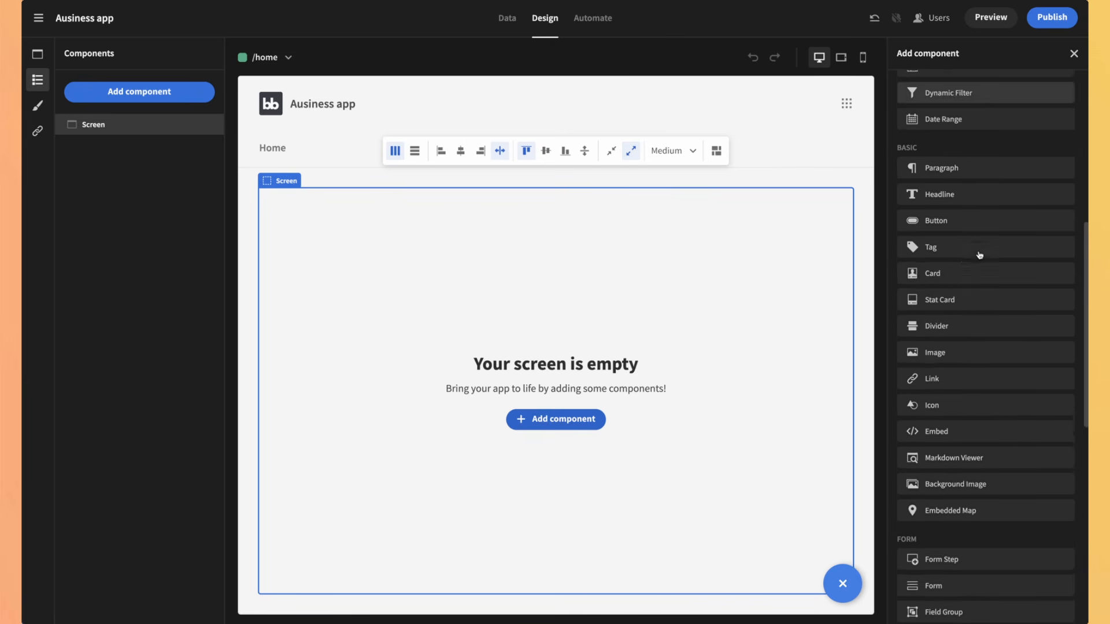
{"action": "scroll", "coordinate": [979, 255], "scroll_direction": "down", "scroll_amount": 1}
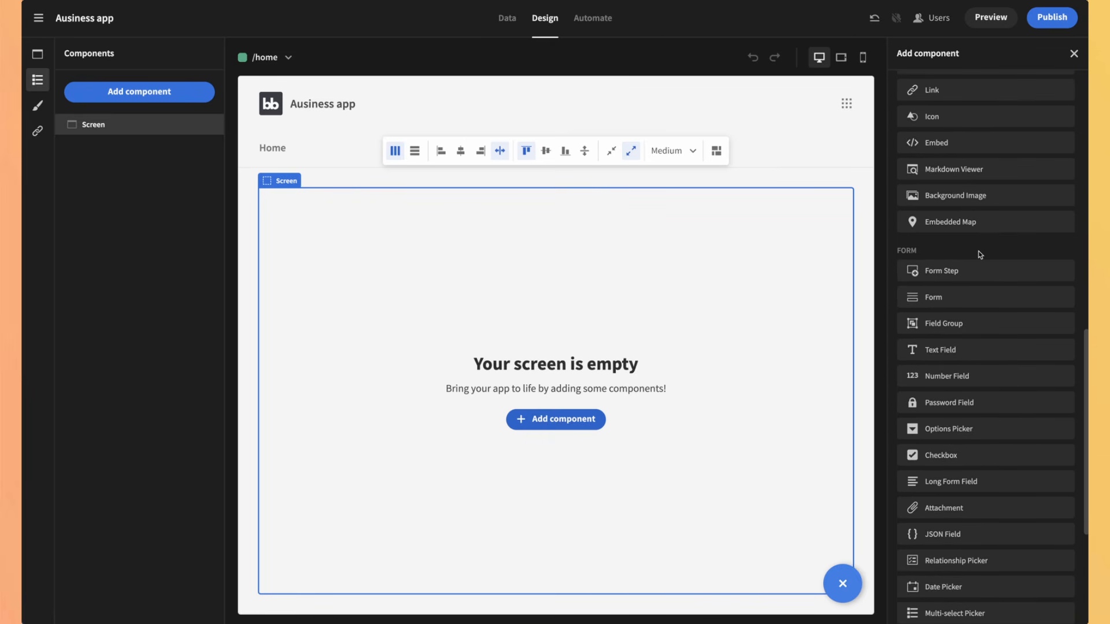
{"action": "scroll", "coordinate": [979, 255], "scroll_direction": "down", "scroll_amount": 3}
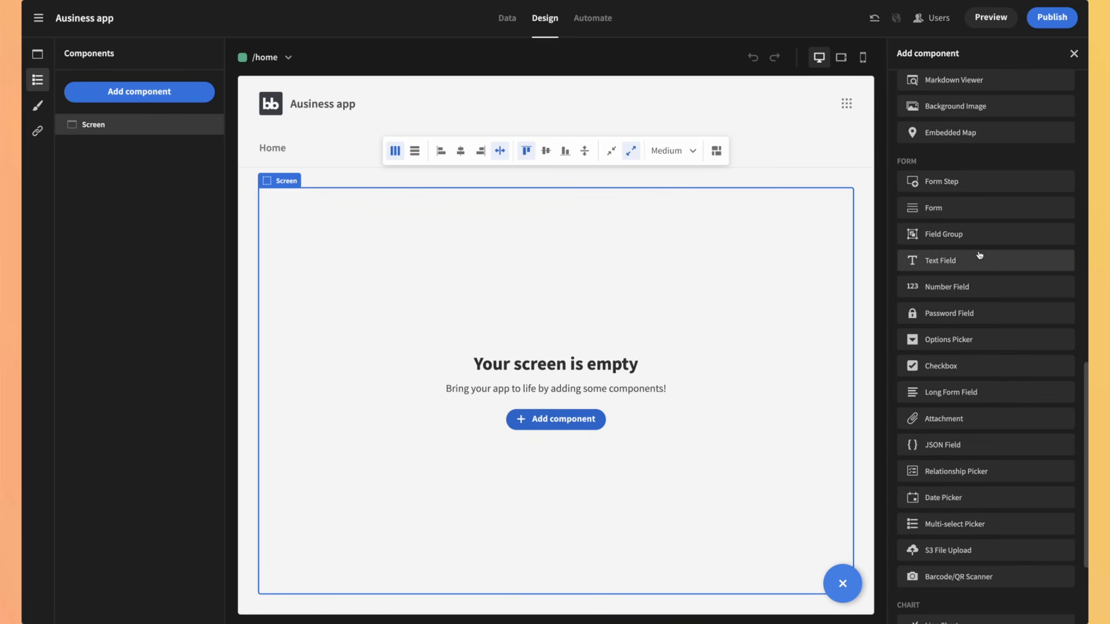
{"action": "scroll", "coordinate": [980, 255], "scroll_direction": "down", "scroll_amount": 5}
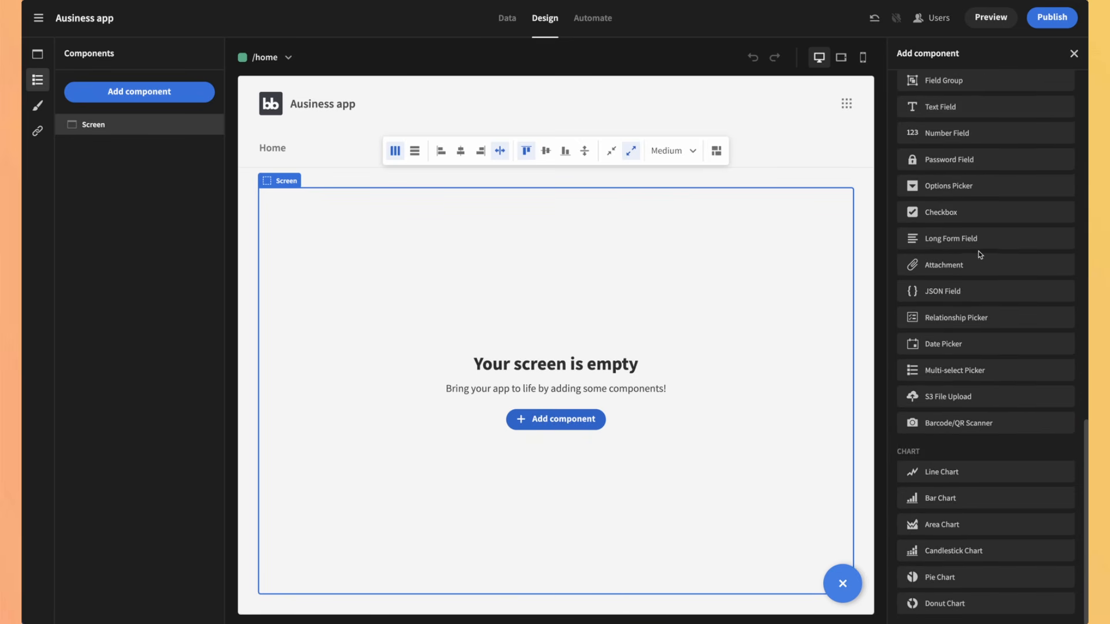
{"action": "scroll", "coordinate": [980, 255], "scroll_direction": "up", "scroll_amount": 20}
{"action": "scroll", "coordinate": [977, 248], "scroll_direction": "down", "scroll_amount": 2}
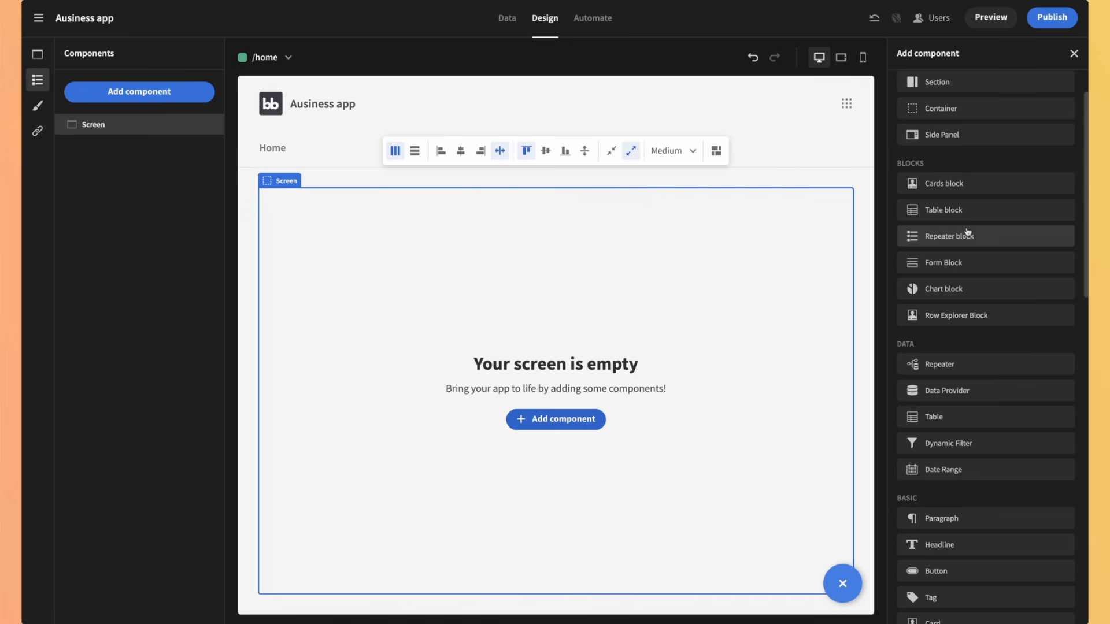
{"action": "scroll", "coordinate": [968, 232], "scroll_direction": "up", "scroll_amount": 2}
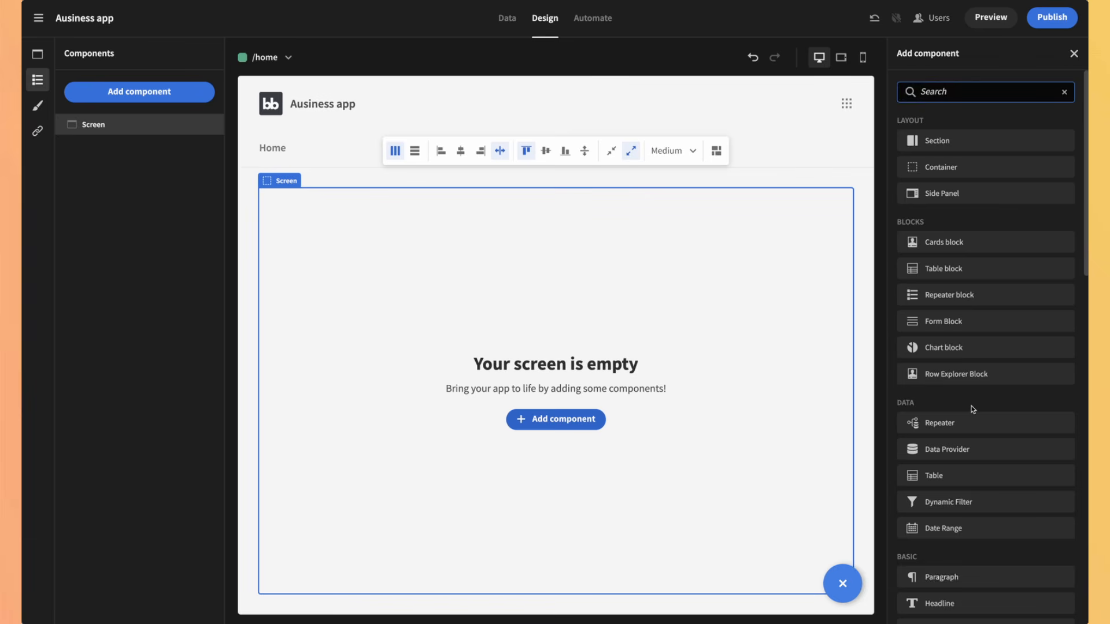
{"action": "scroll", "coordinate": [972, 409], "scroll_direction": "down", "scroll_amount": 15}
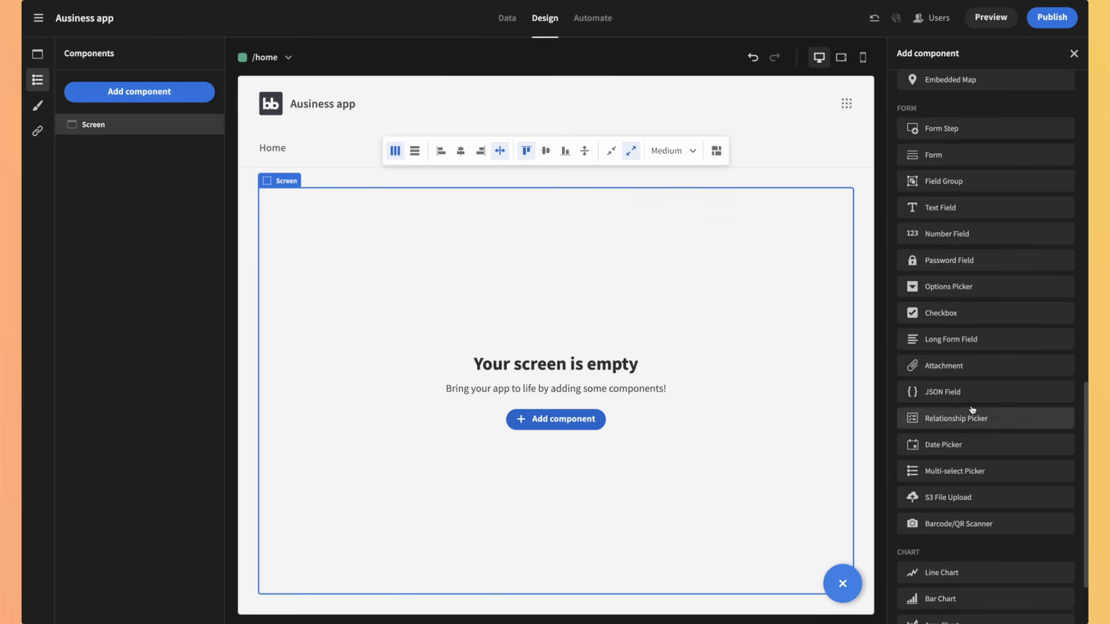
{"action": "scroll", "coordinate": [972, 409], "scroll_direction": "up", "scroll_amount": 1}
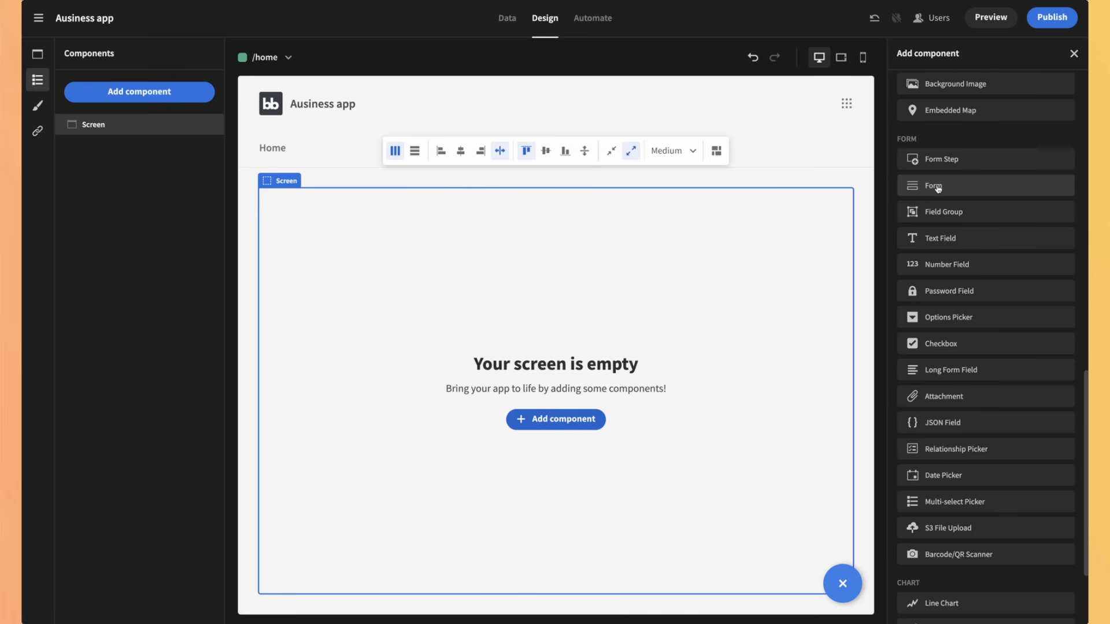
{"action": "scroll", "coordinate": [937, 188], "scroll_direction": "up", "scroll_amount": 10}
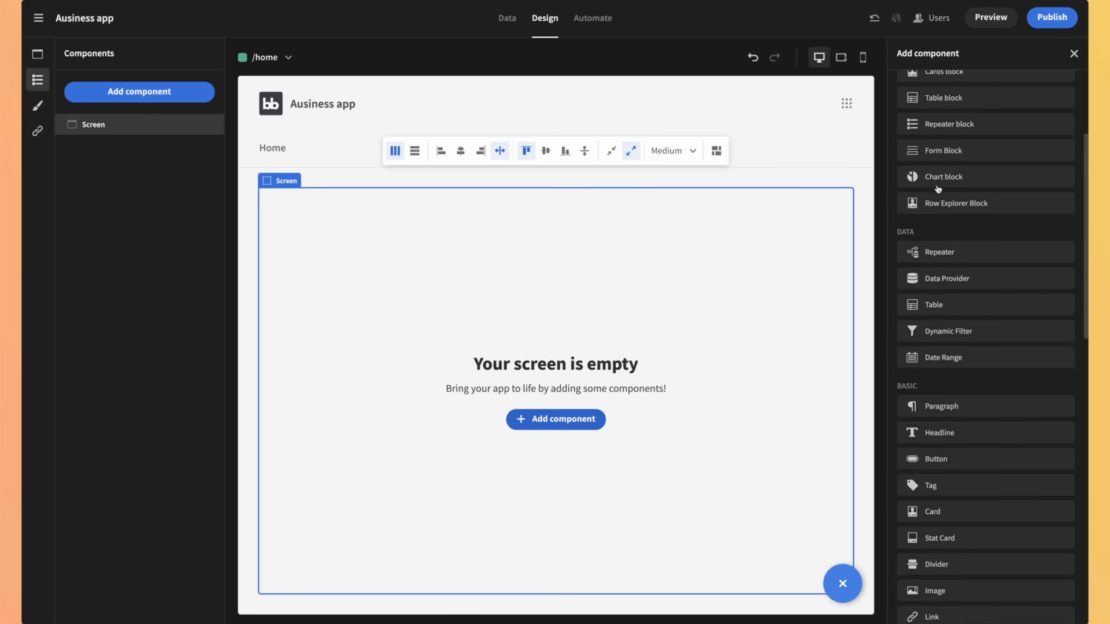
{"action": "scroll", "coordinate": [938, 188], "scroll_direction": "up", "scroll_amount": 2}
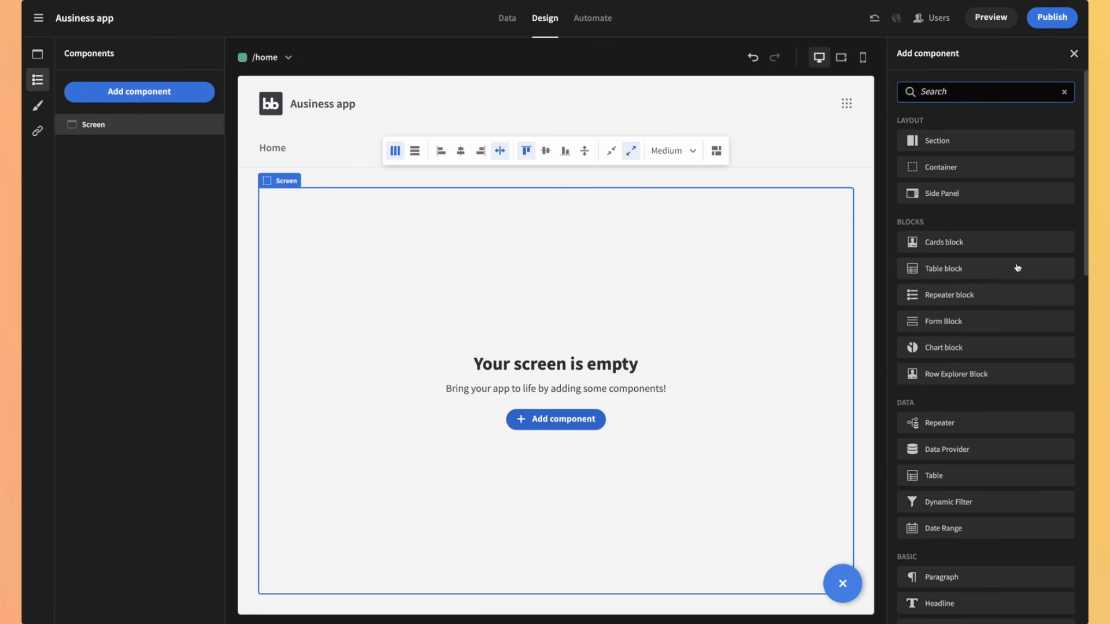
Step: Add a Create form block named 'New job submission' bound to the Jobs table, opening its field configuration
{"action": "left_click", "coordinate": [943, 322]}
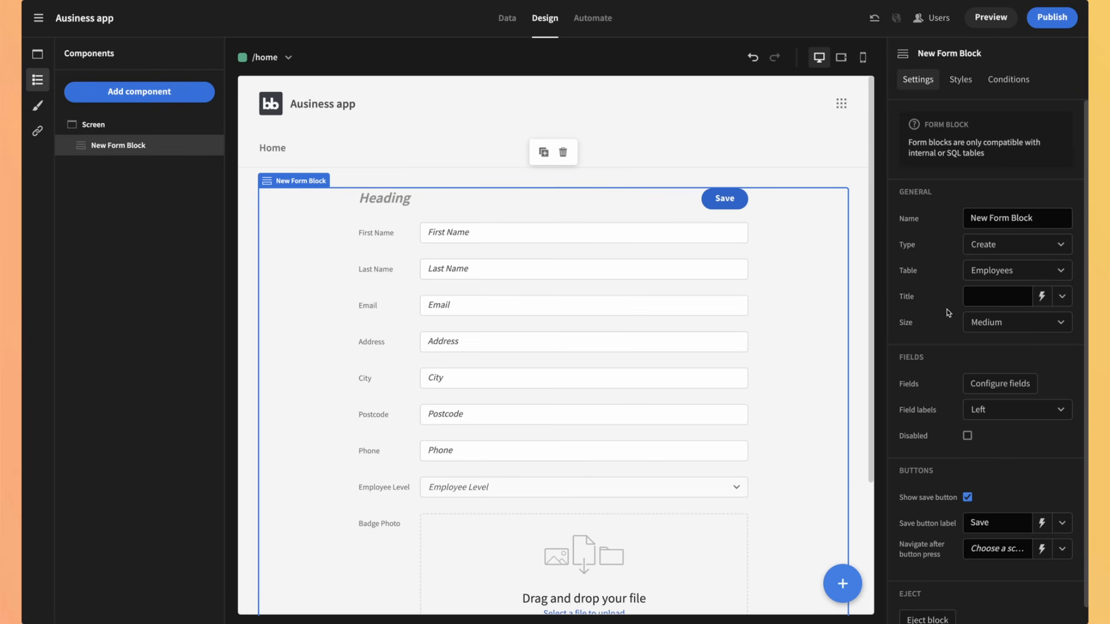
{"action": "left_click_drag", "start_coordinate": [1040, 223], "coordinate": [938, 211]}
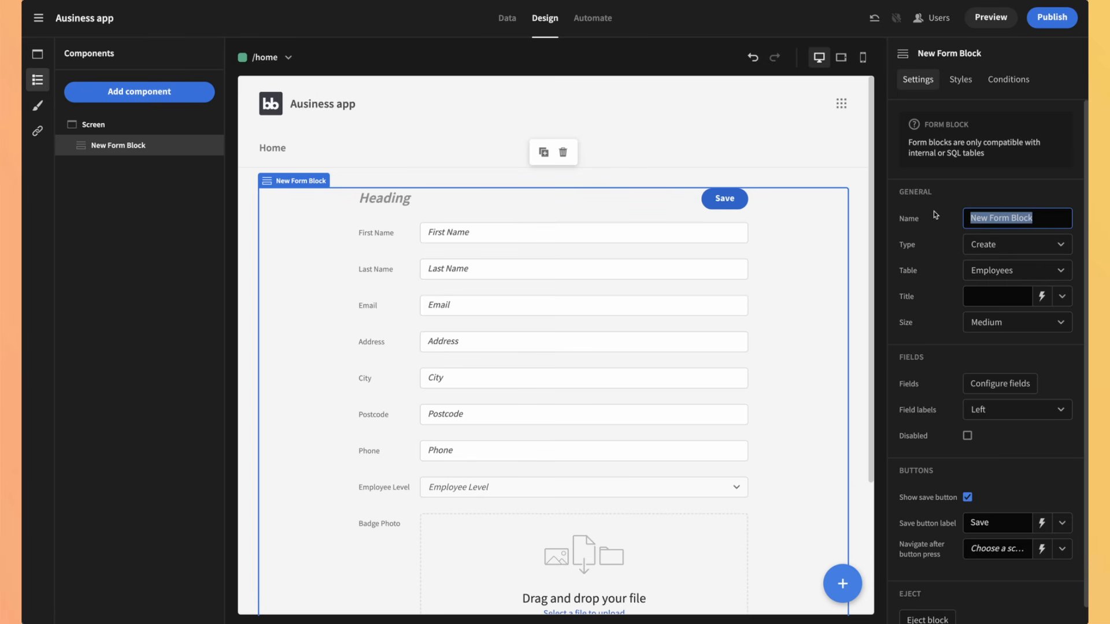
{"action": "type", "text": "New job submission"}
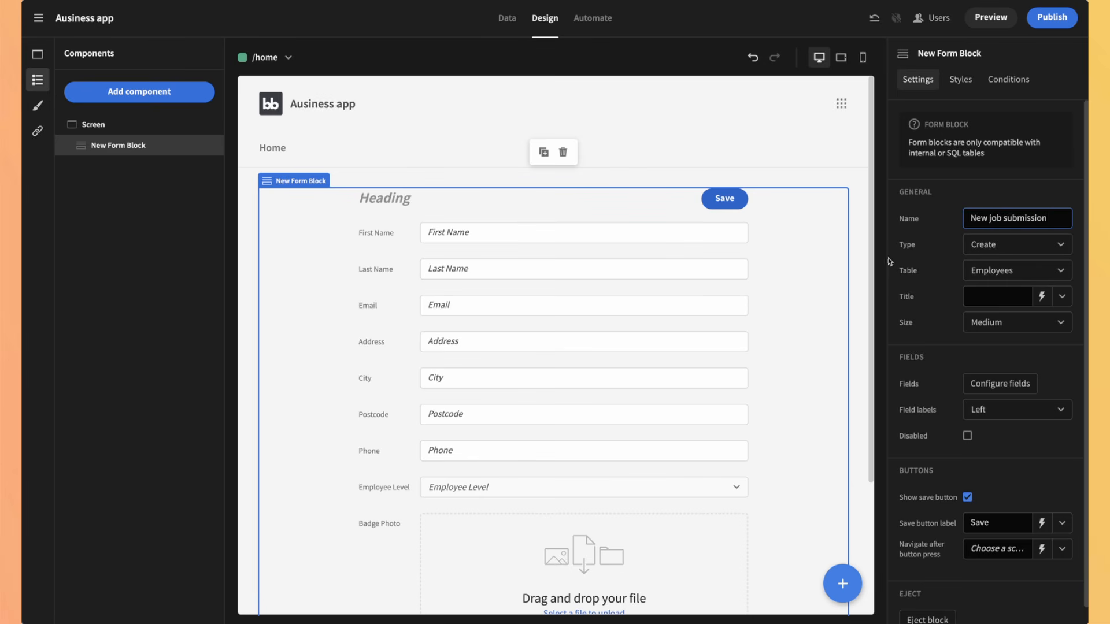
{"action": "left_click", "coordinate": [995, 247]}
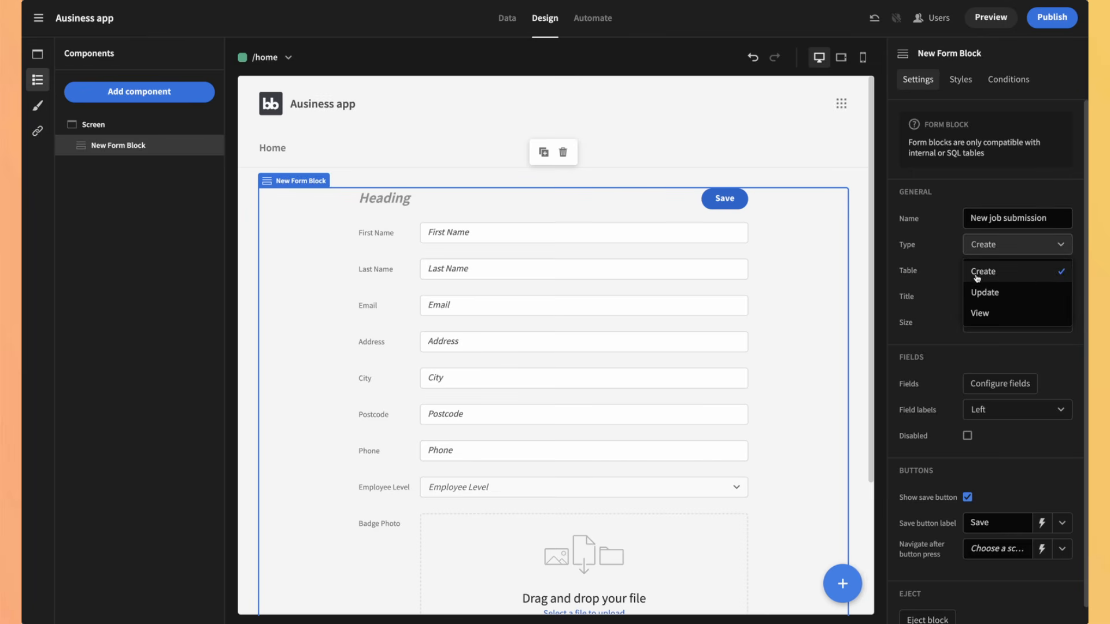
{"action": "left_click", "coordinate": [1026, 252]}
{"action": "left_click", "coordinate": [1017, 272]}
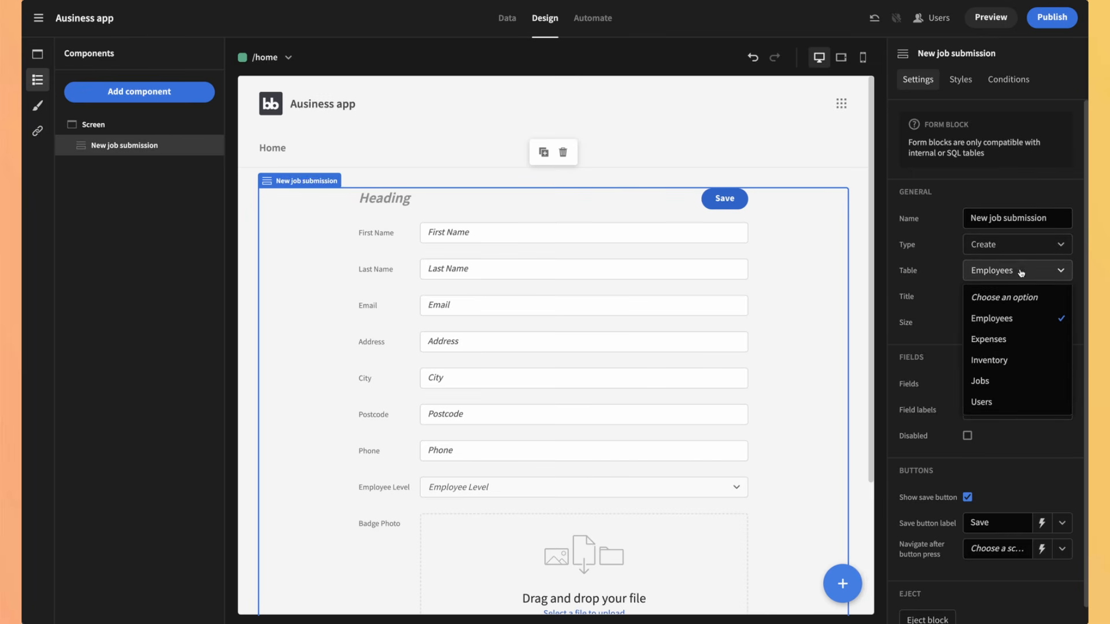
{"action": "left_click", "coordinate": [982, 381]}
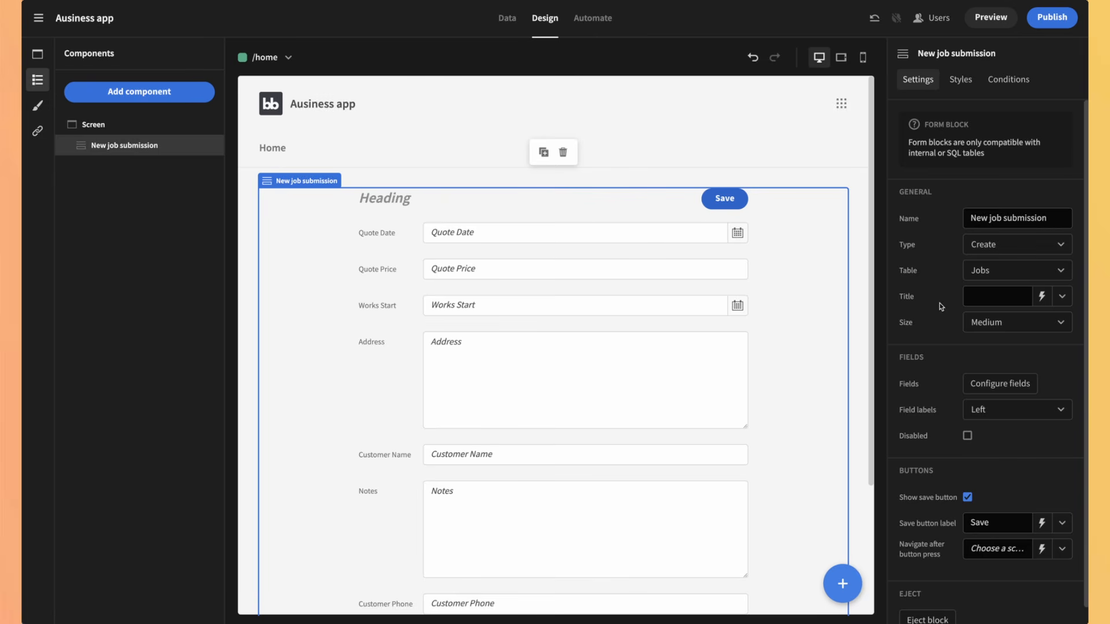
{"action": "left_click", "coordinate": [985, 383]}
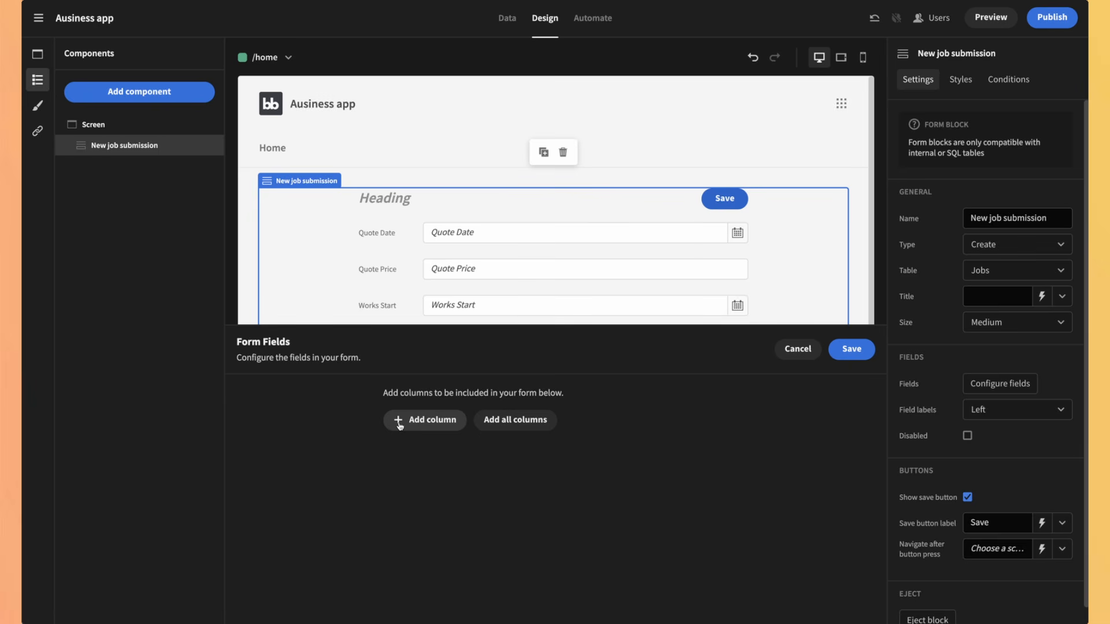
Step: Include all Jobs columns in the form except Updated Price, and save the field list
{"action": "left_click", "coordinate": [511, 422]}
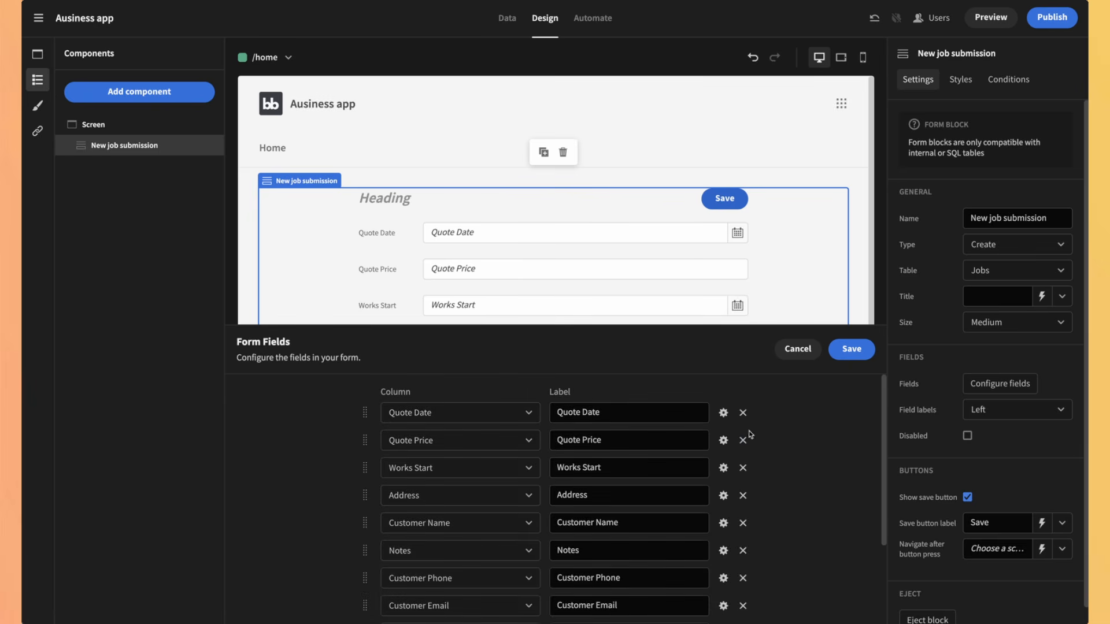
{"action": "scroll", "coordinate": [748, 497], "scroll_direction": "down", "scroll_amount": 3}
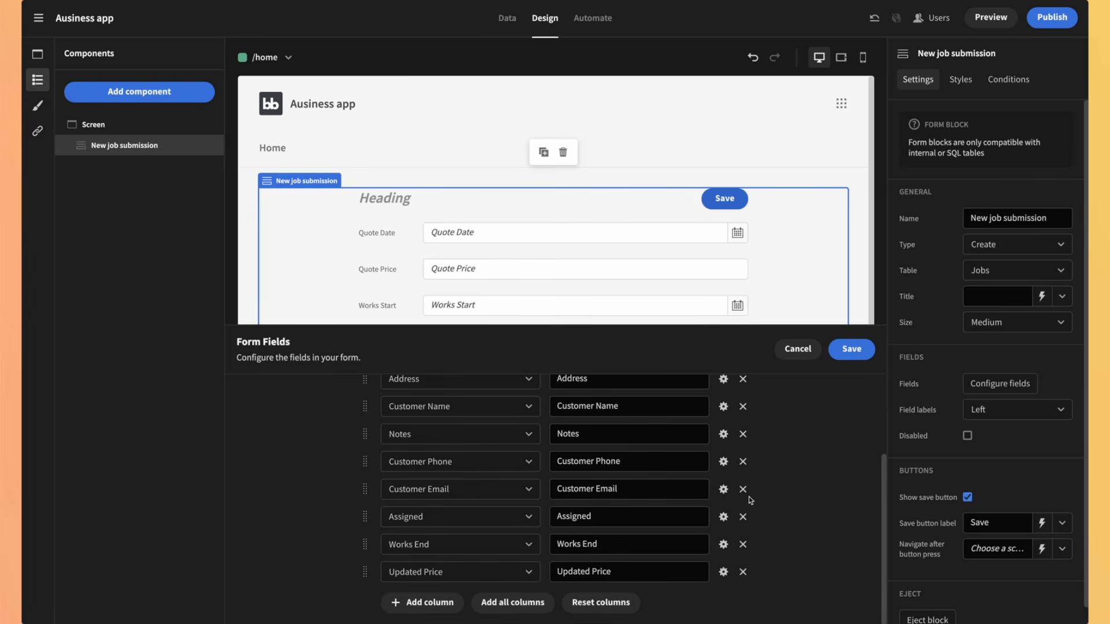
{"action": "left_click", "coordinate": [744, 573]}
{"action": "scroll", "coordinate": [597, 560], "scroll_direction": "up", "scroll_amount": 3}
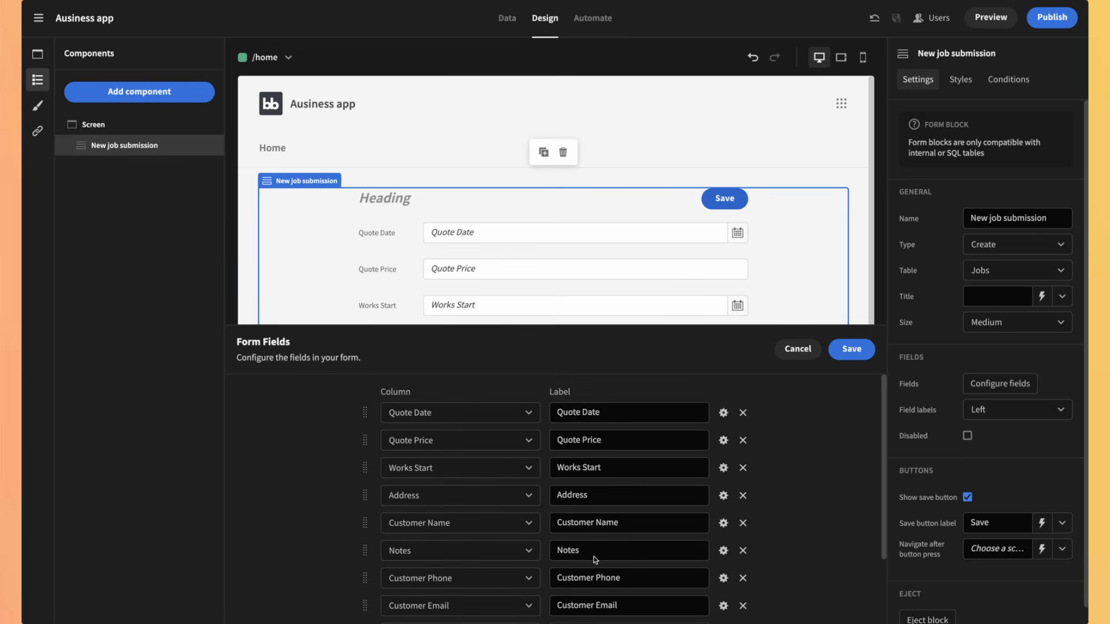
{"action": "left_click", "coordinate": [850, 349]}
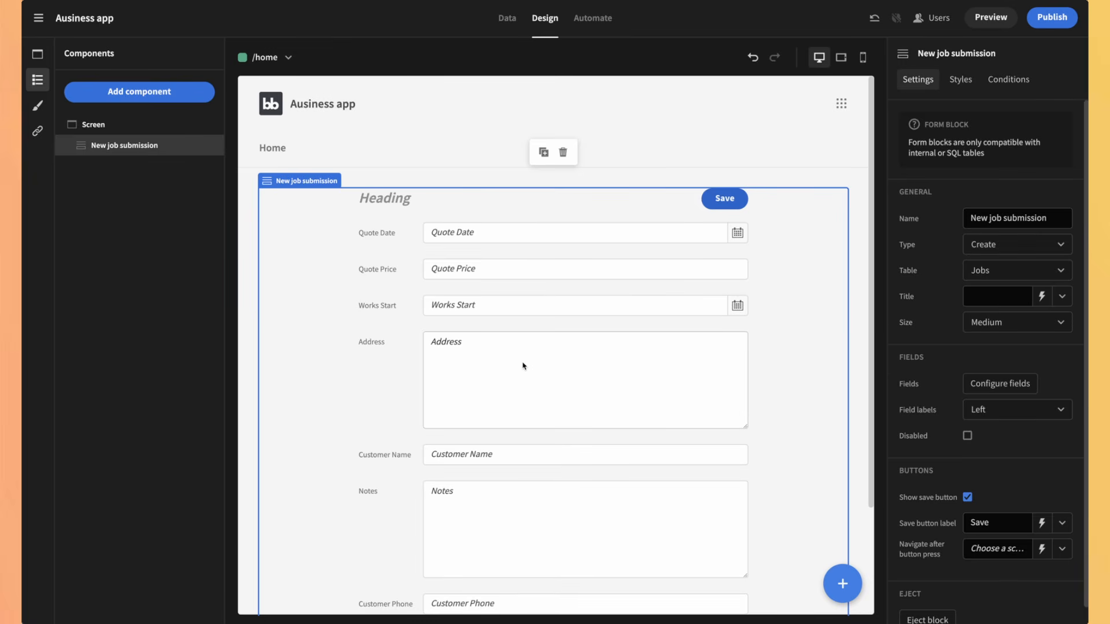
{"action": "scroll", "coordinate": [523, 366], "scroll_direction": "down", "scroll_amount": 3}
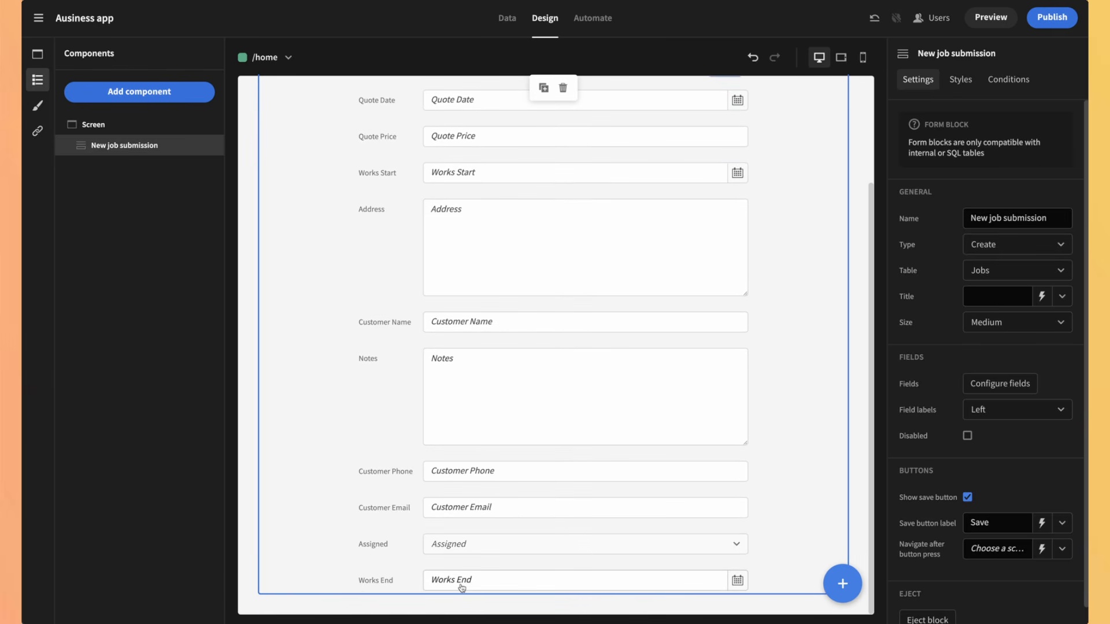
{"action": "scroll", "coordinate": [498, 447], "scroll_direction": "up", "scroll_amount": 3}
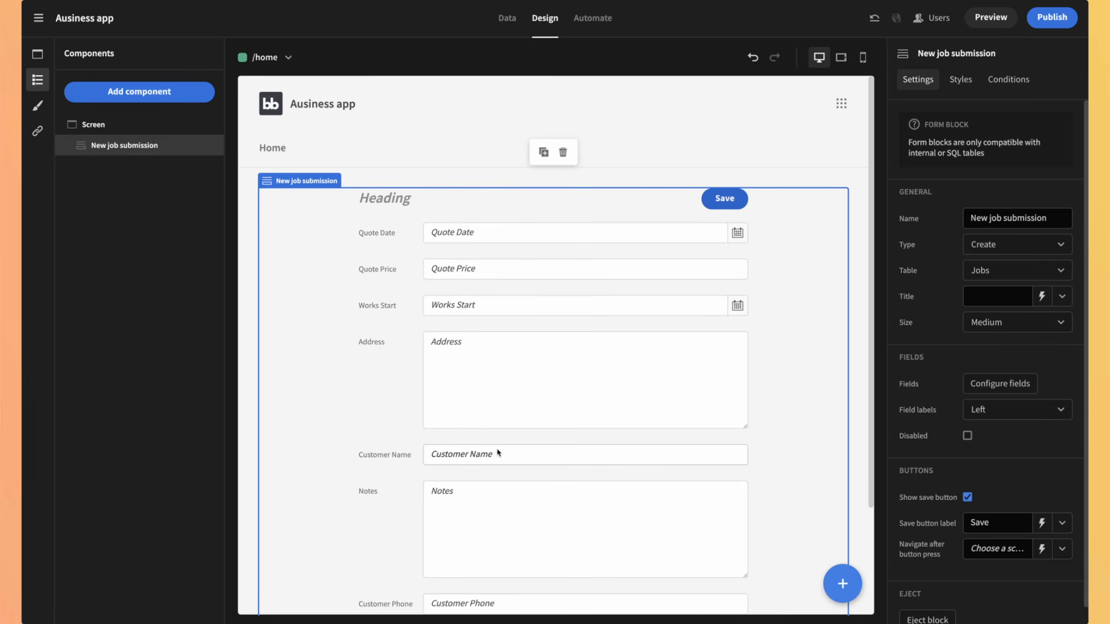
{"action": "scroll", "coordinate": [982, 347], "scroll_direction": "down", "scroll_amount": 1}
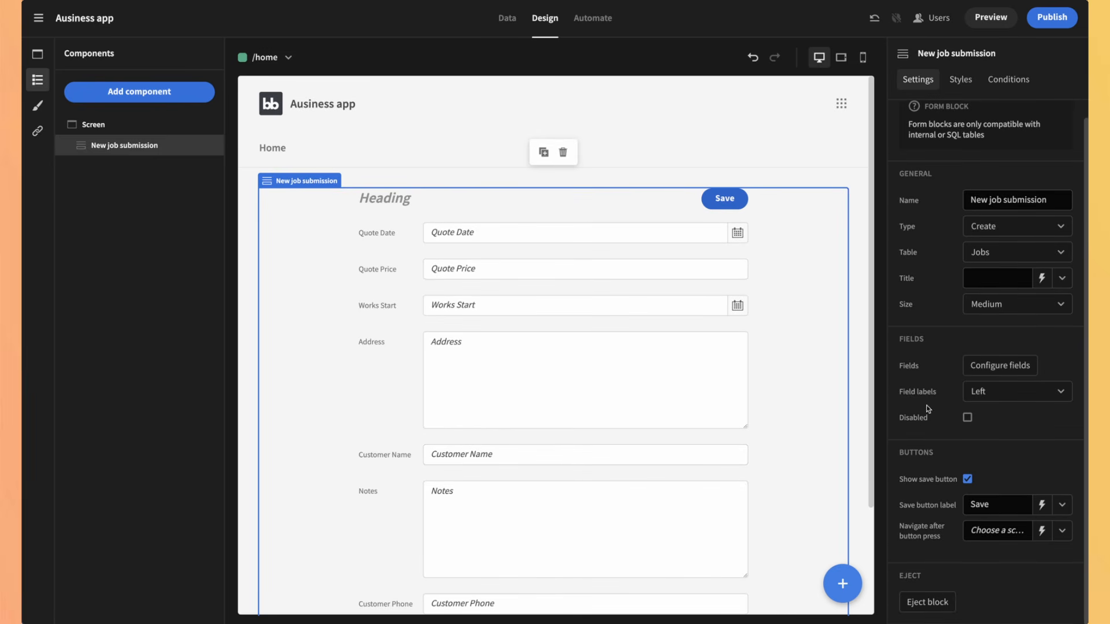
{"action": "scroll", "coordinate": [748, 473], "scroll_direction": "down", "scroll_amount": 3}
{"action": "scroll", "coordinate": [747, 476], "scroll_direction": "up", "scroll_amount": 3}
{"action": "left_click", "coordinate": [1042, 506]}
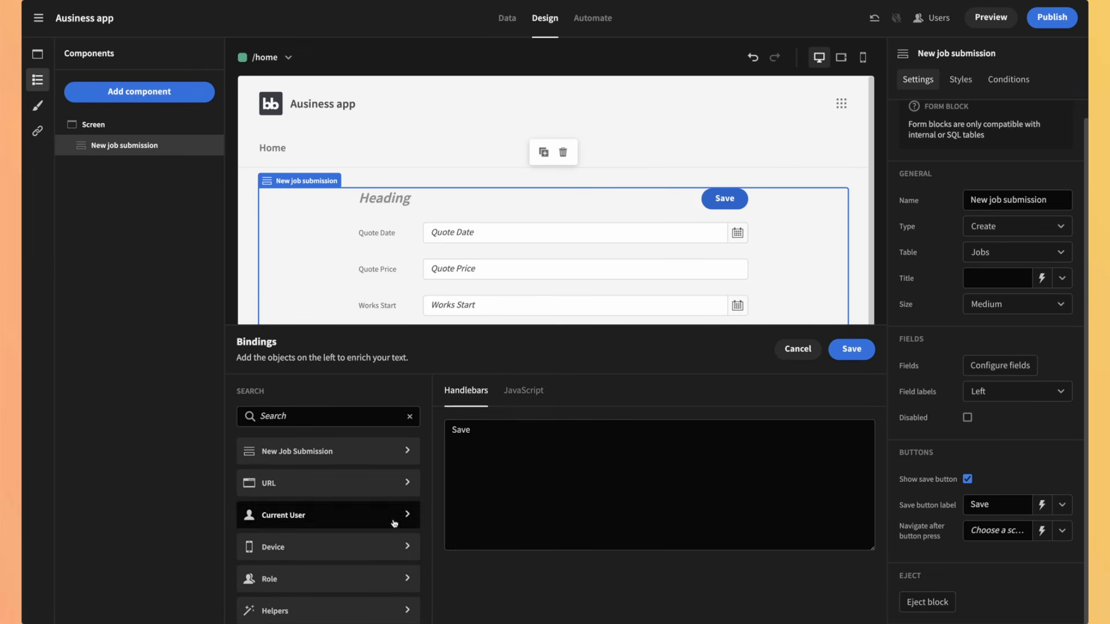
{"action": "scroll", "coordinate": [394, 523], "scroll_direction": "down", "scroll_amount": 1}
{"action": "left_click", "coordinate": [479, 432]}
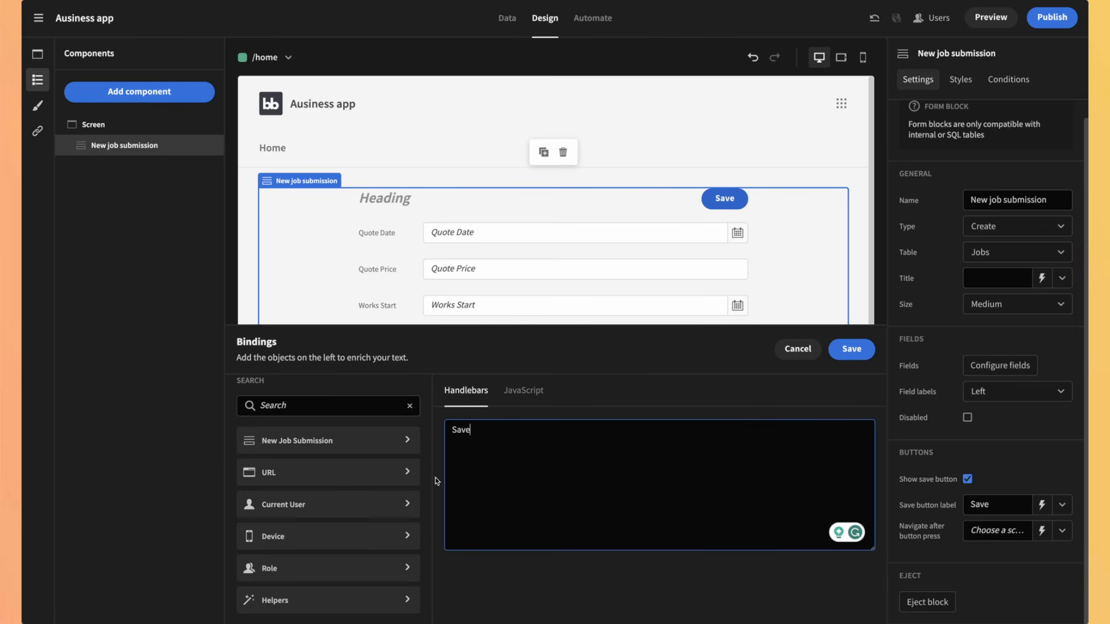
{"action": "left_click", "coordinate": [797, 349]}
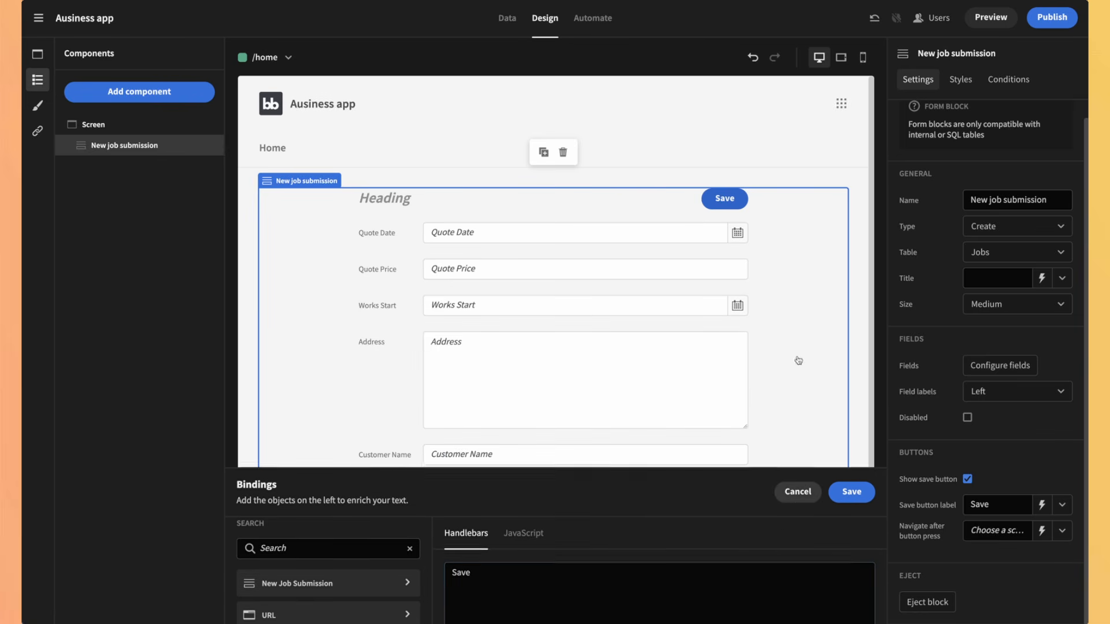
Step: Give the form block an 8px top margin, then open and cancel the custom CSS editor
{"action": "scroll", "coordinate": [919, 373], "scroll_direction": "up", "scroll_amount": 1}
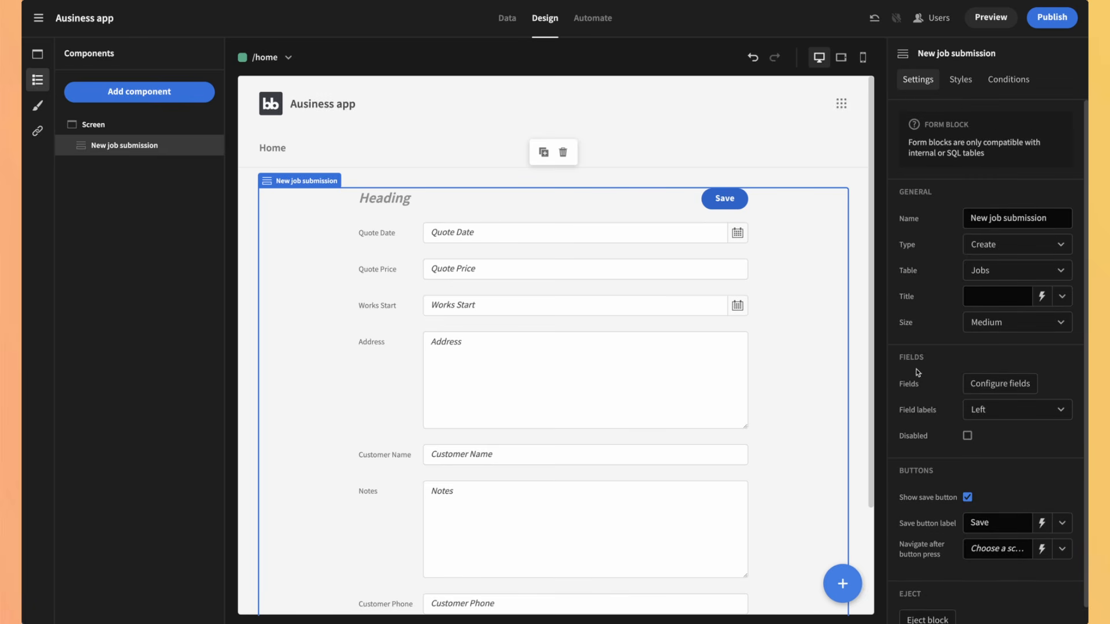
{"action": "left_click", "coordinate": [960, 81]}
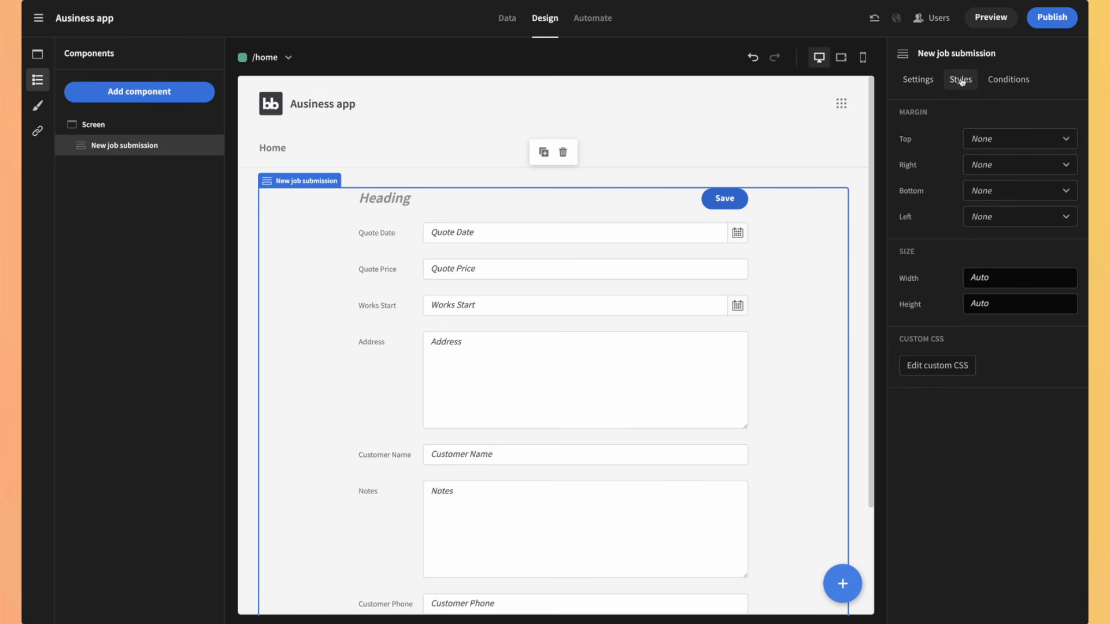
{"action": "left_click", "coordinate": [1018, 142]}
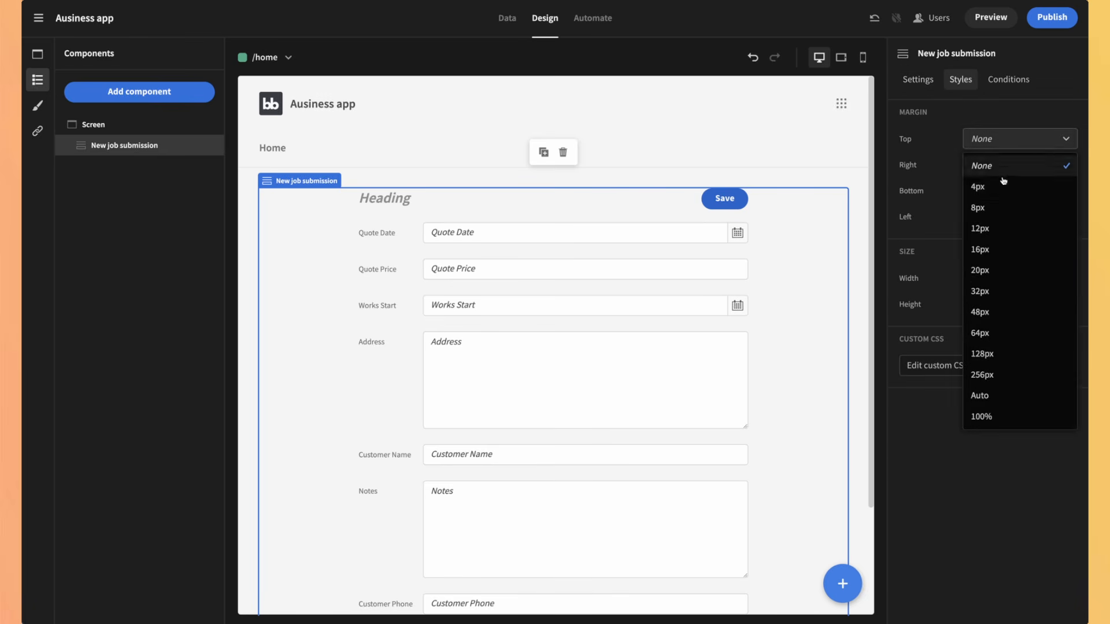
{"action": "left_click", "coordinate": [1004, 206]}
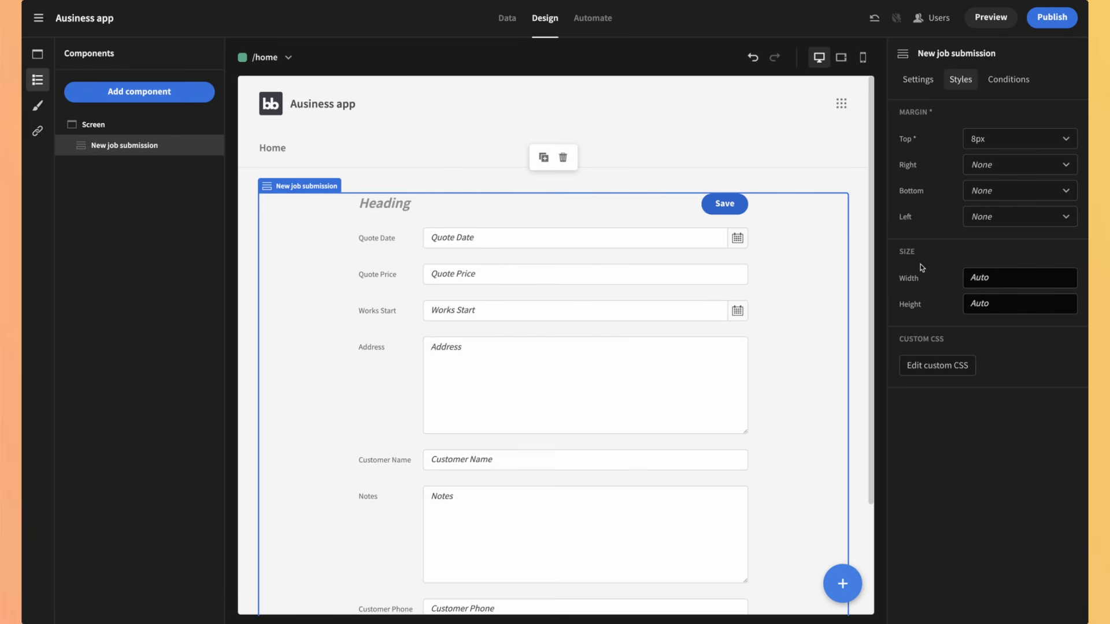
{"action": "left_click", "coordinate": [918, 365]}
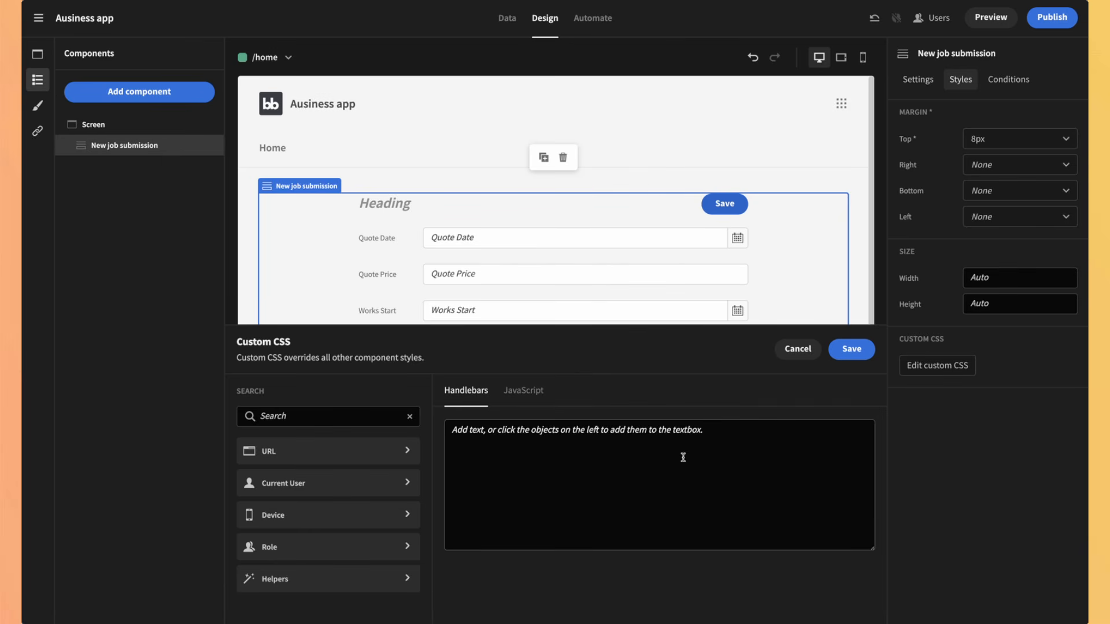
{"action": "left_click", "coordinate": [789, 350]}
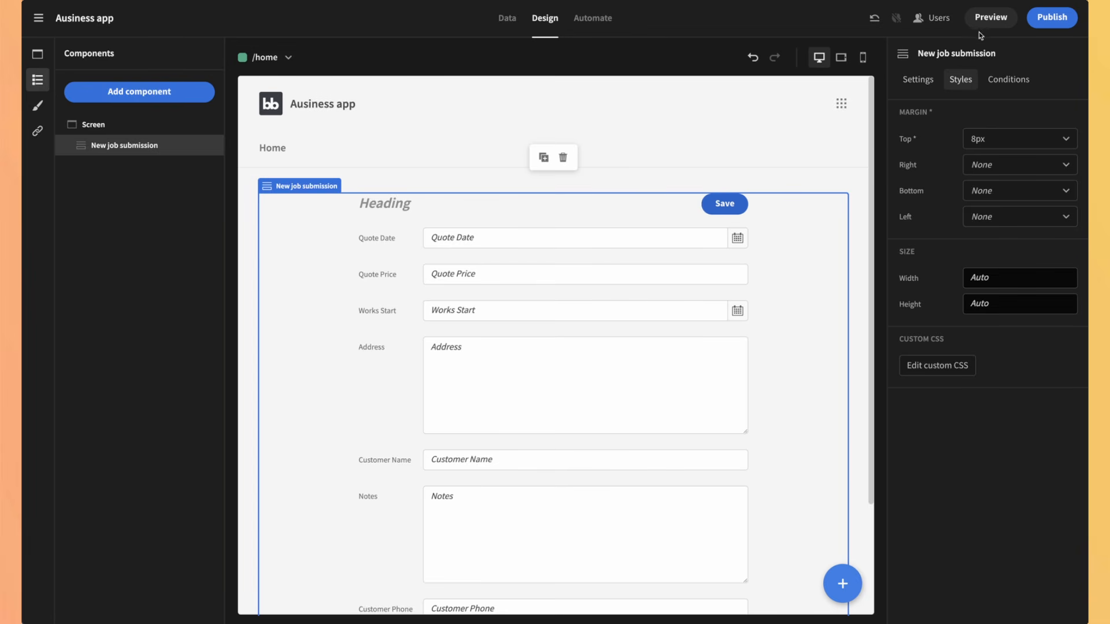
{"action": "left_click", "coordinate": [990, 18]}
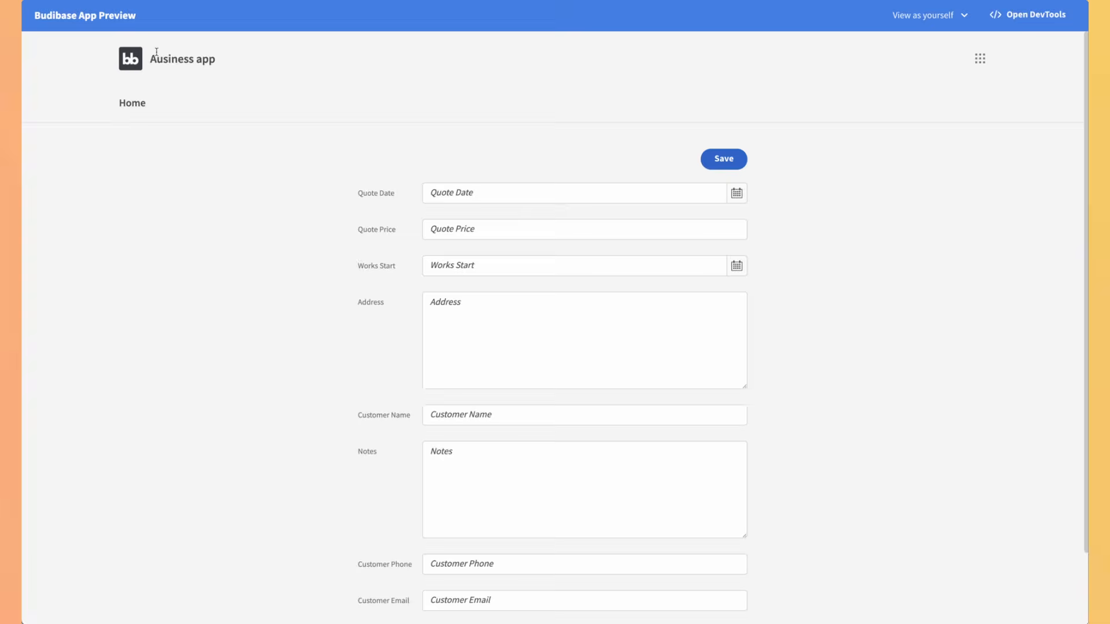
{"action": "left_click_drag", "start_coordinate": [150, 58], "coordinate": [163, 59]}
{"action": "left_click", "coordinate": [277, 137]}
{"action": "scroll", "coordinate": [341, 309], "scroll_direction": "down", "scroll_amount": 2}
{"action": "scroll", "coordinate": [341, 310], "scroll_direction": "up", "scroll_amount": 3}
{"action": "left_click", "coordinate": [735, 158]}
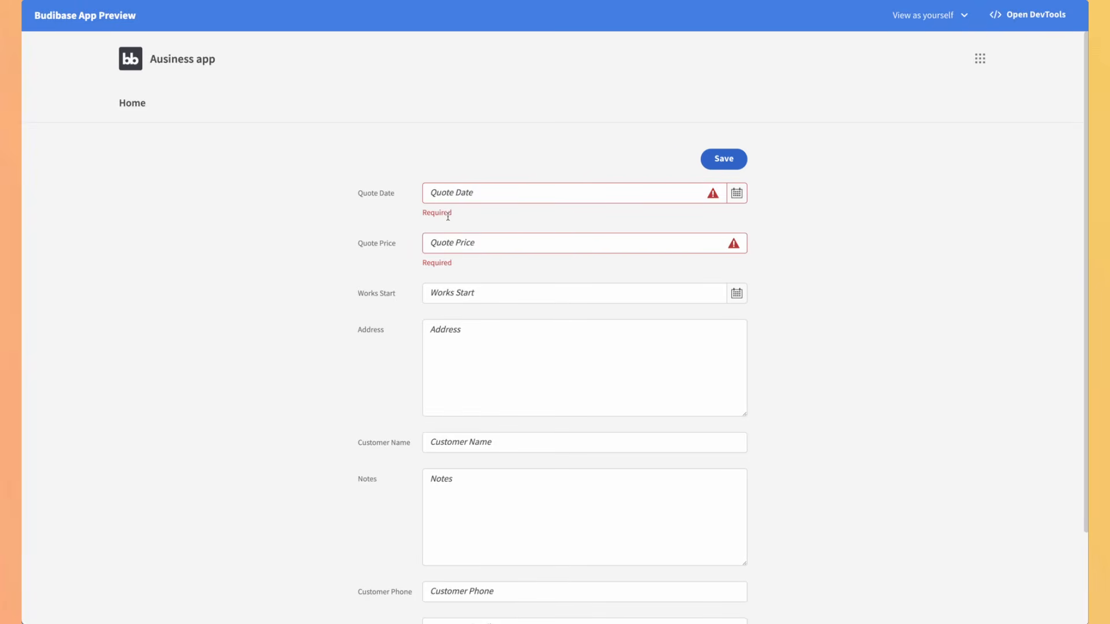
{"action": "left_click", "coordinate": [139, 0]}
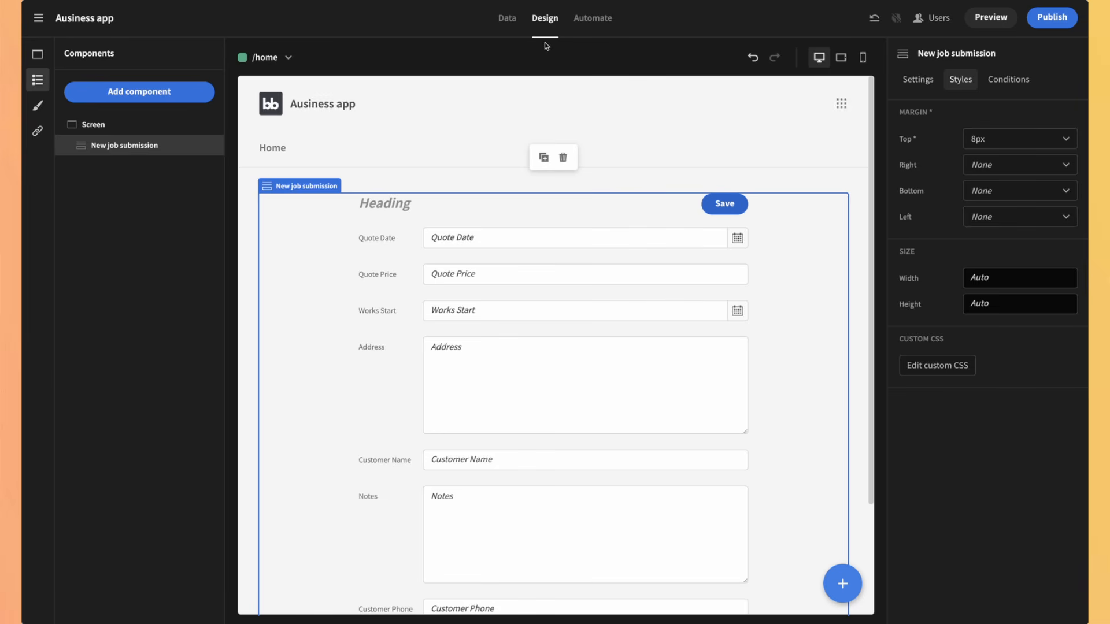
{"action": "left_click", "coordinate": [507, 19]}
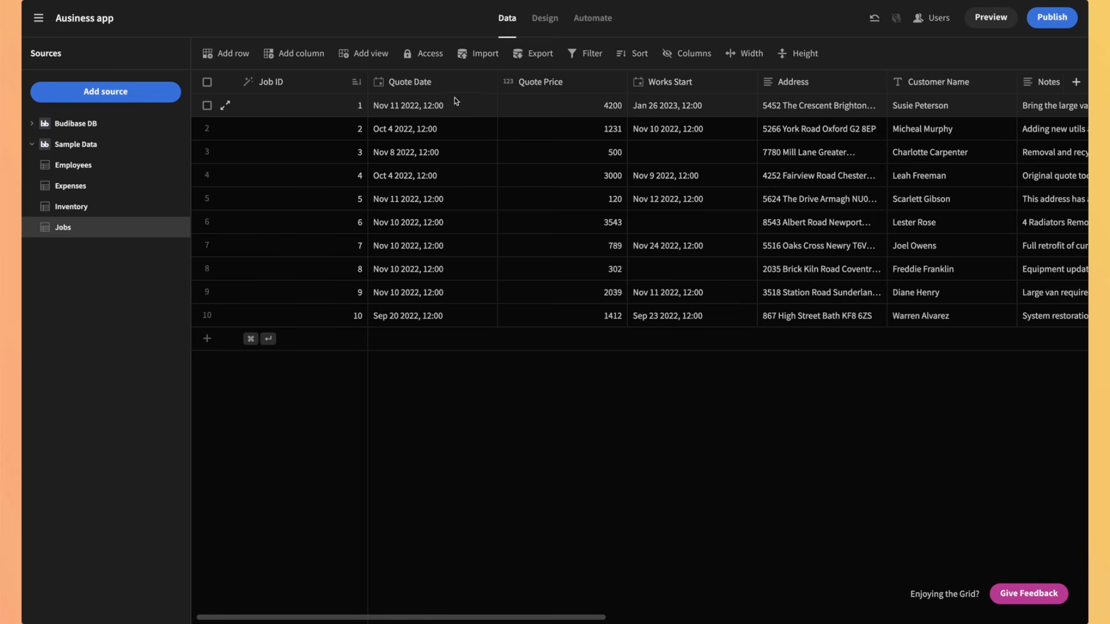
{"action": "left_click", "coordinate": [486, 82]}
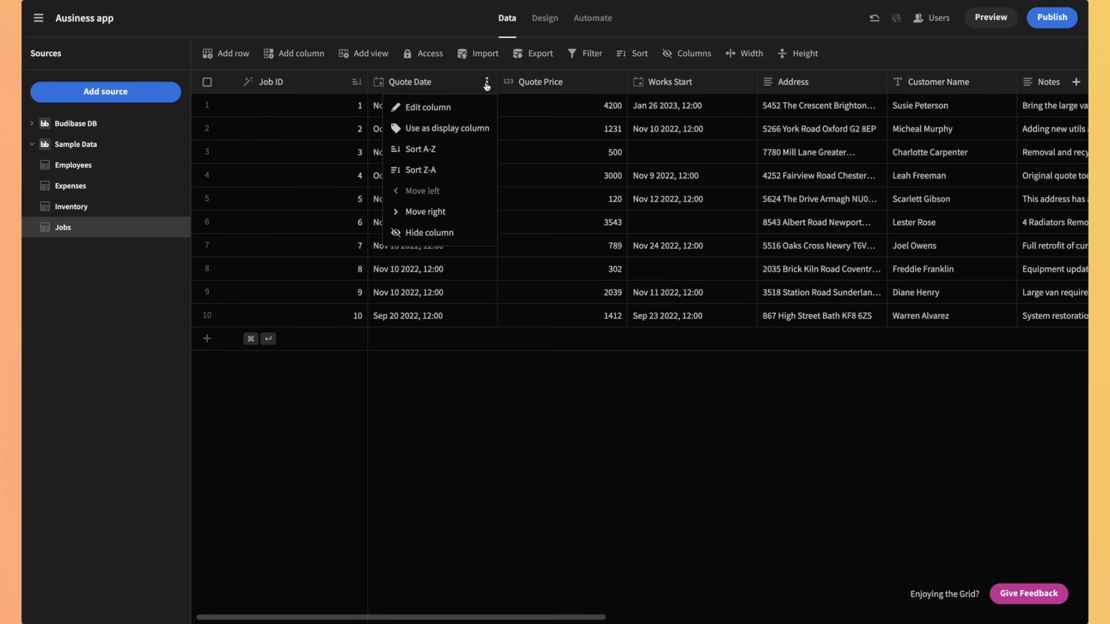
{"action": "left_click", "coordinate": [454, 107]}
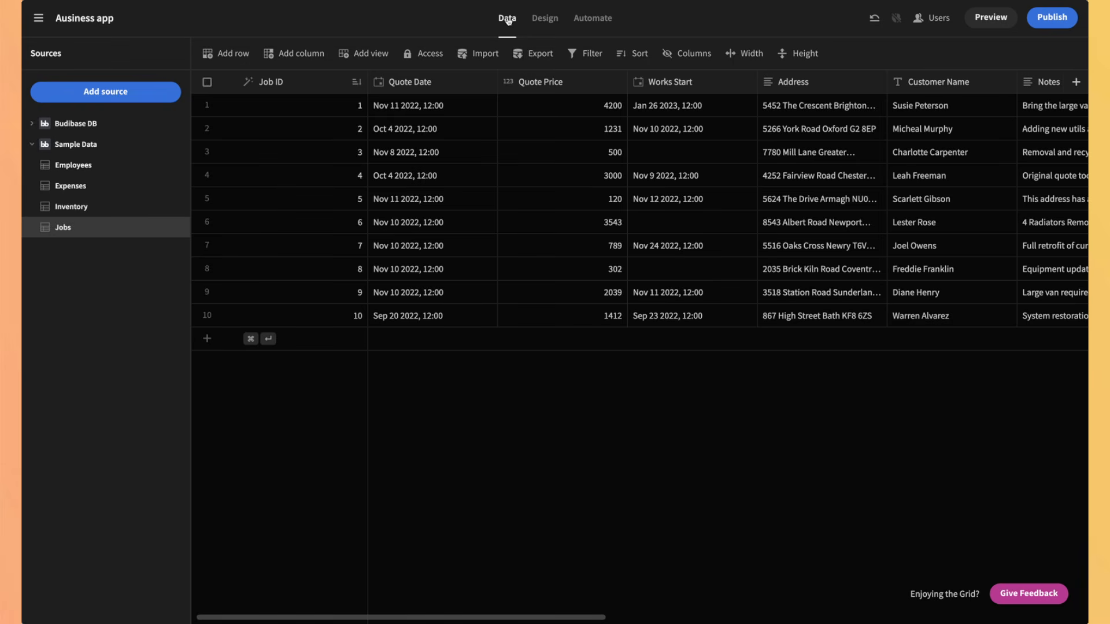
{"action": "left_click", "coordinate": [543, 19]}
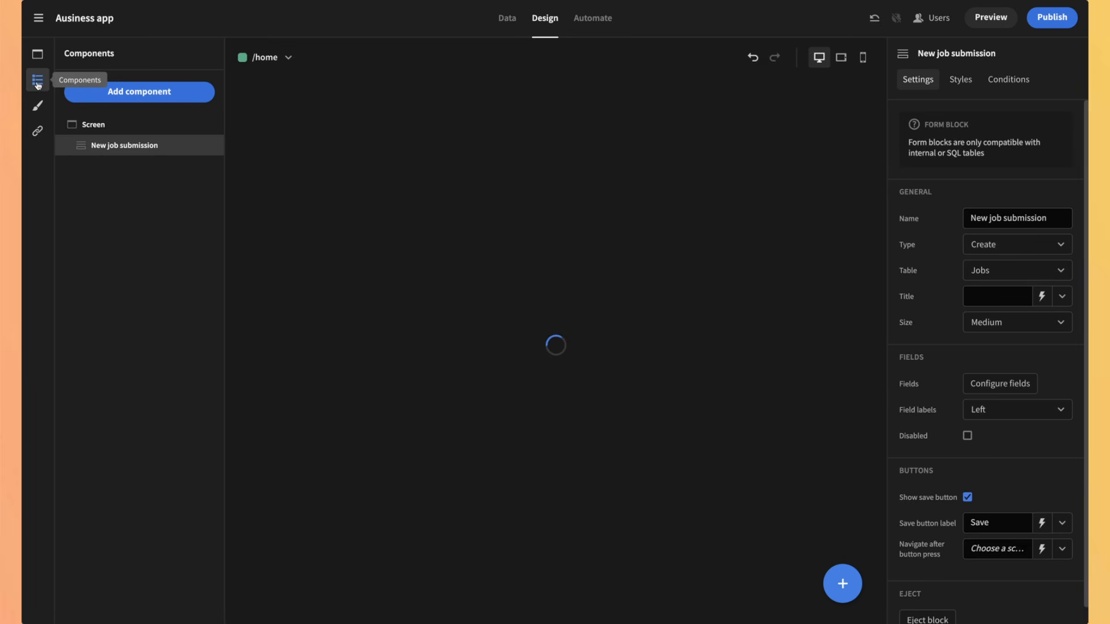
Step: Autogenerate a list-view screen from the Expenses table with Basic access
{"action": "left_click", "coordinate": [37, 56]}
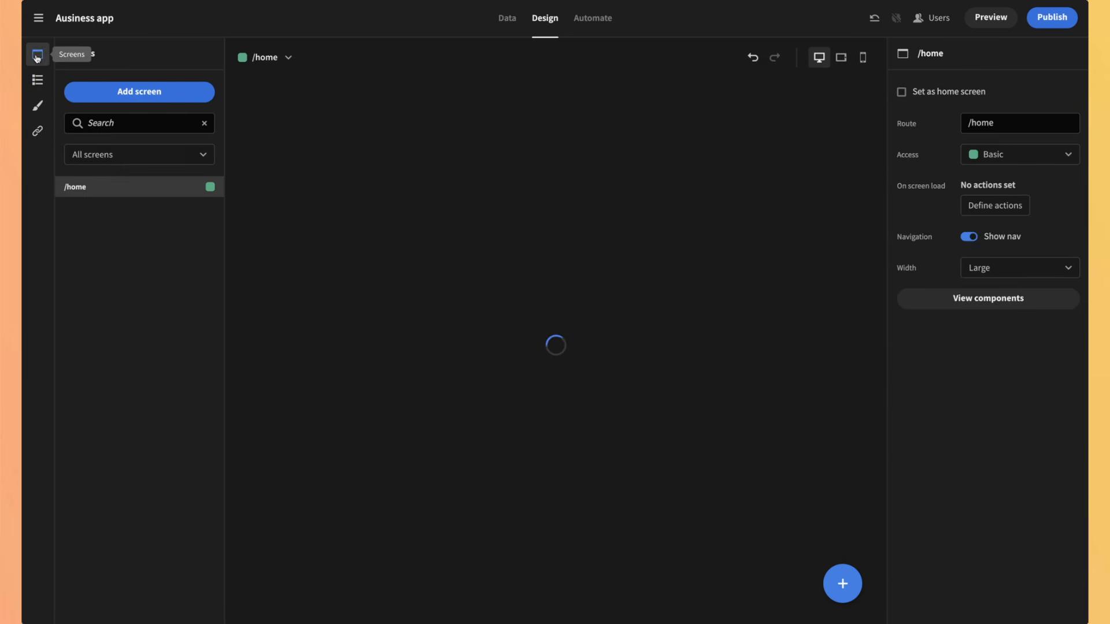
{"action": "left_click", "coordinate": [144, 91]}
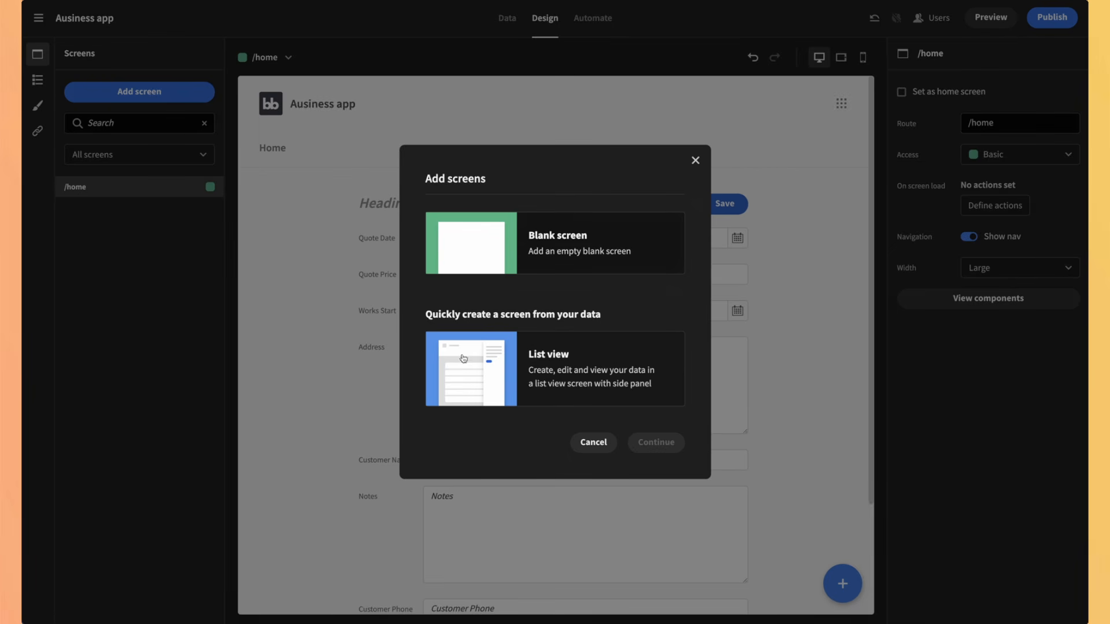
{"action": "left_click", "coordinate": [523, 394]}
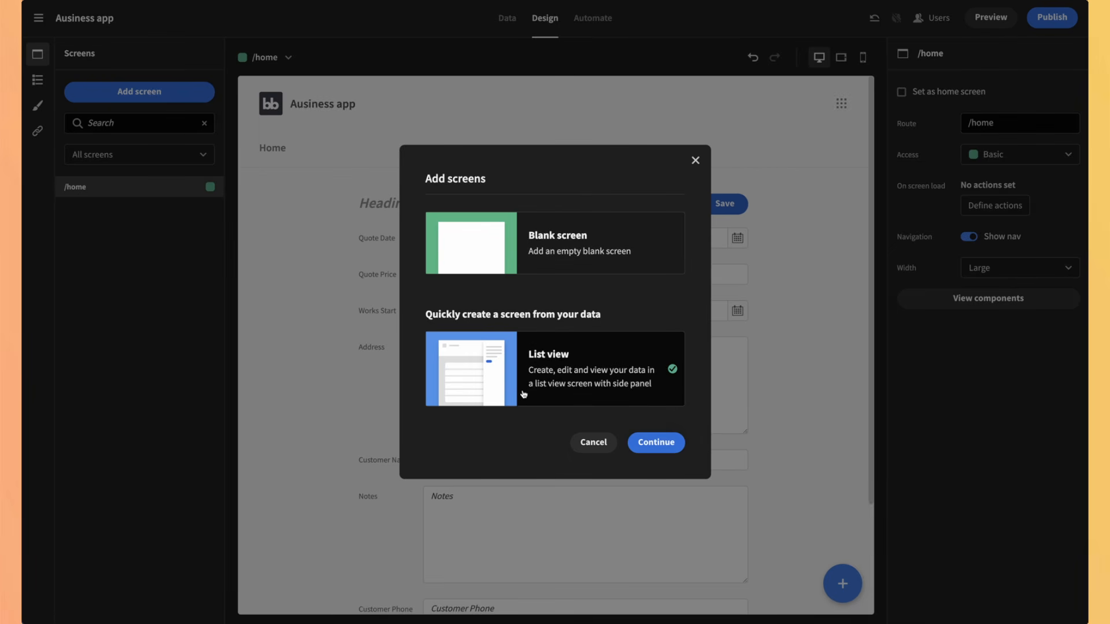
{"action": "left_click", "coordinate": [665, 451]}
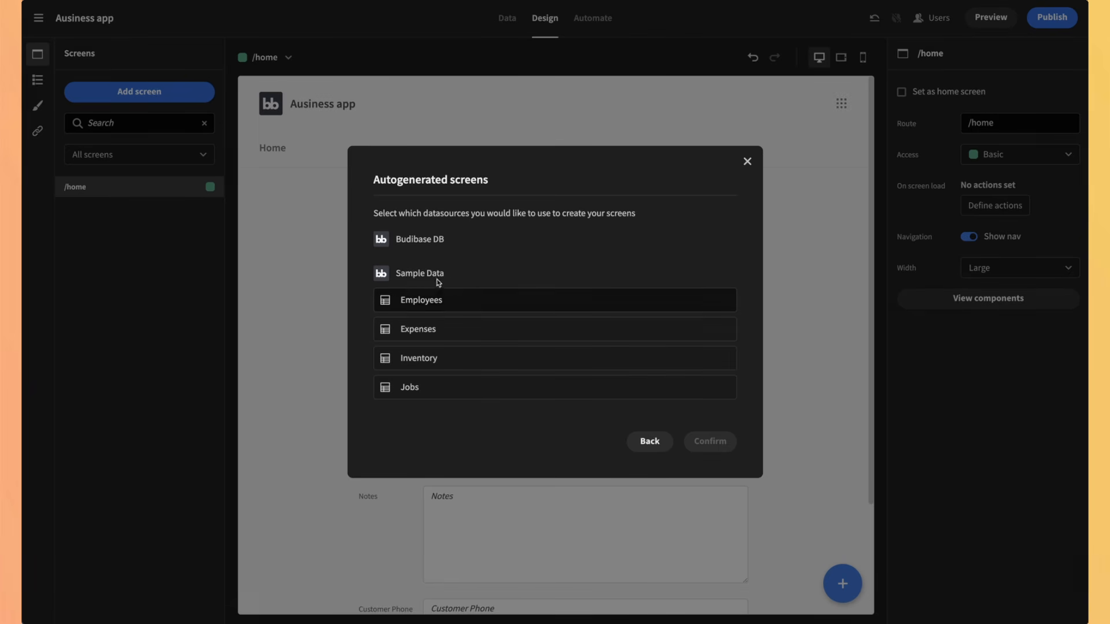
{"action": "left_click", "coordinate": [424, 336]}
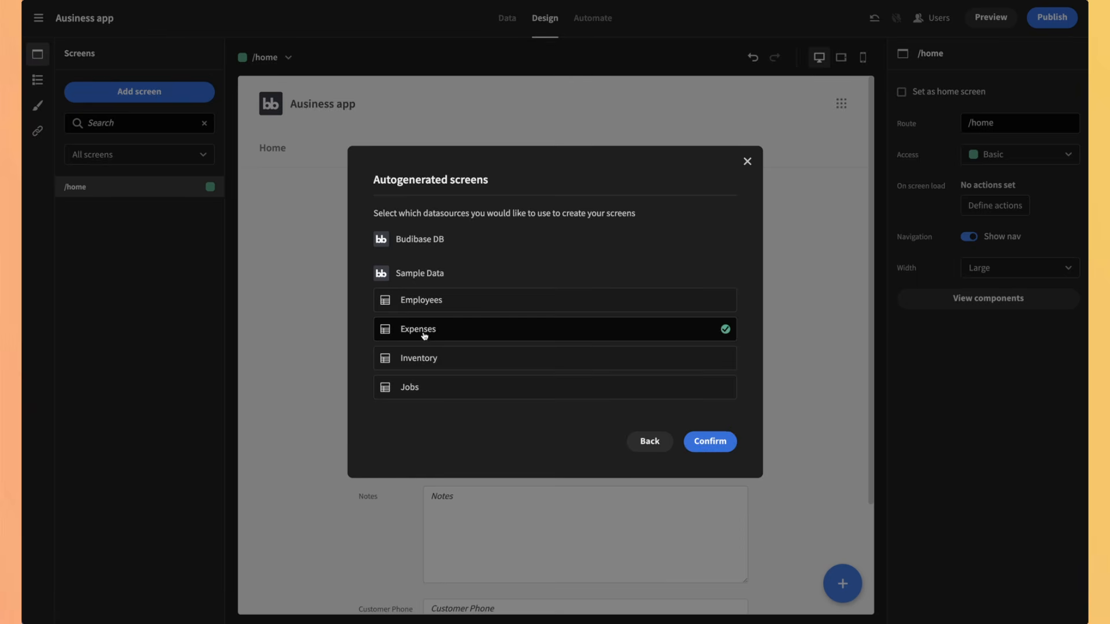
{"action": "left_click", "coordinate": [708, 441]}
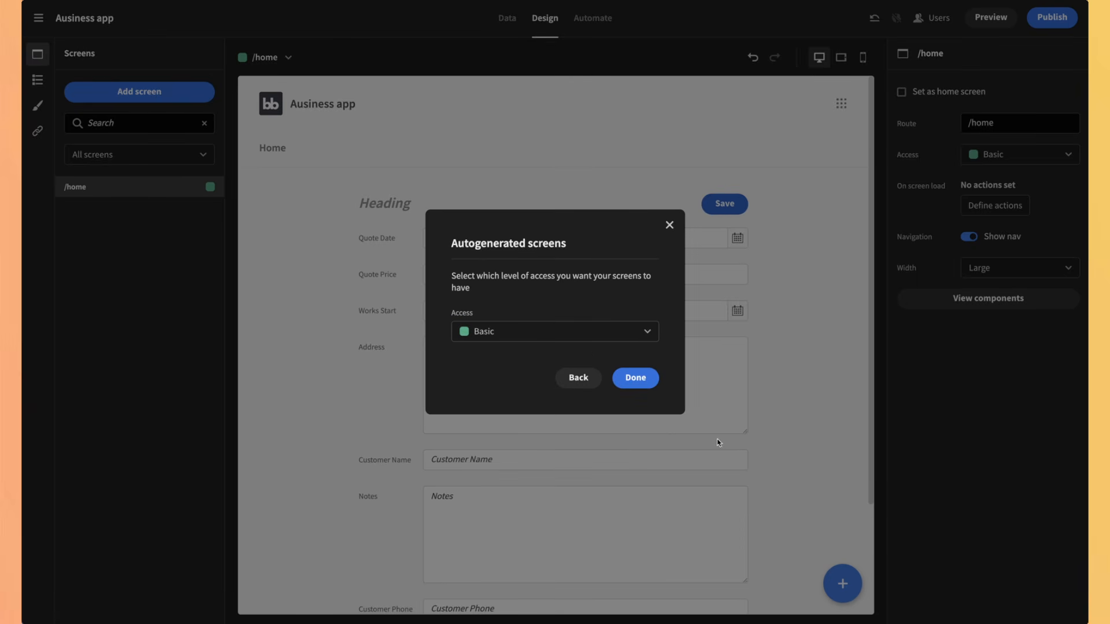
{"action": "left_click", "coordinate": [583, 335]}
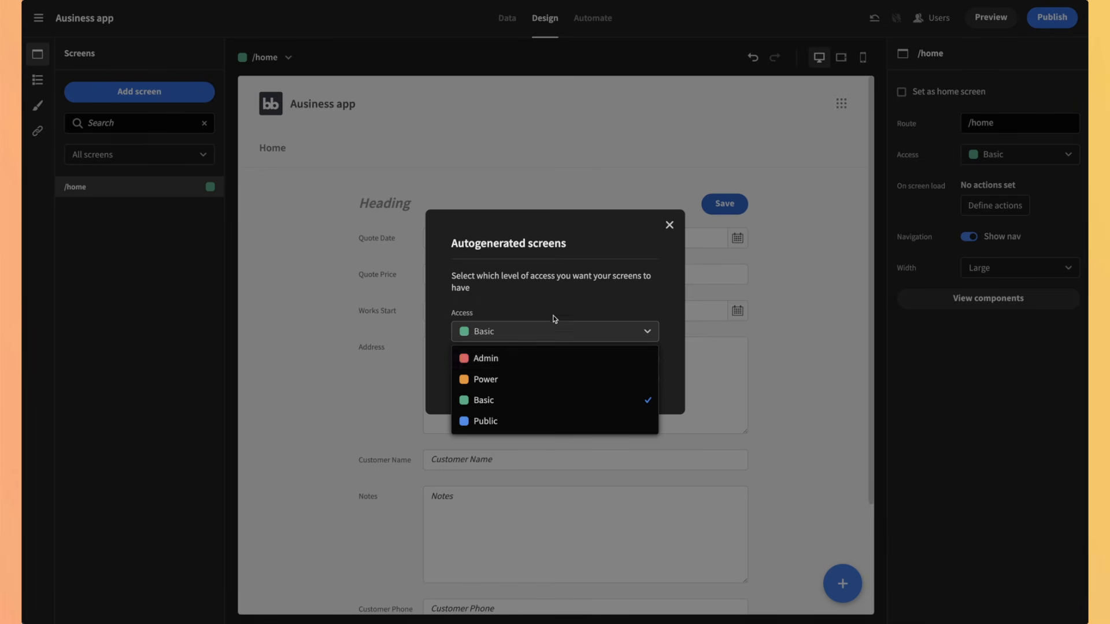
{"action": "left_click", "coordinate": [580, 305]}
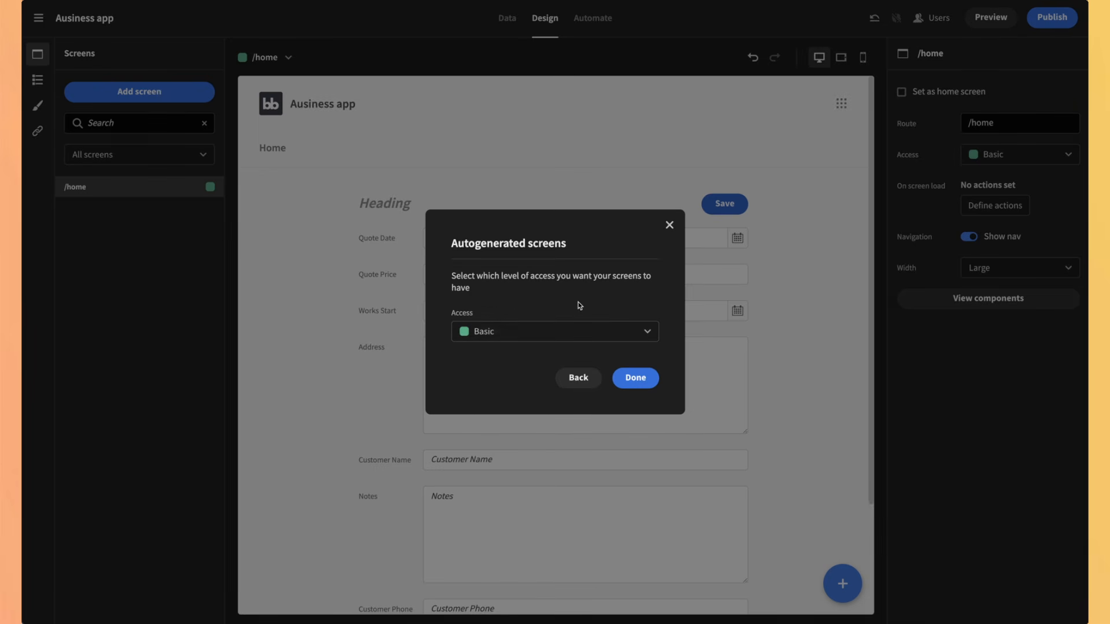
{"action": "left_click", "coordinate": [635, 380]}
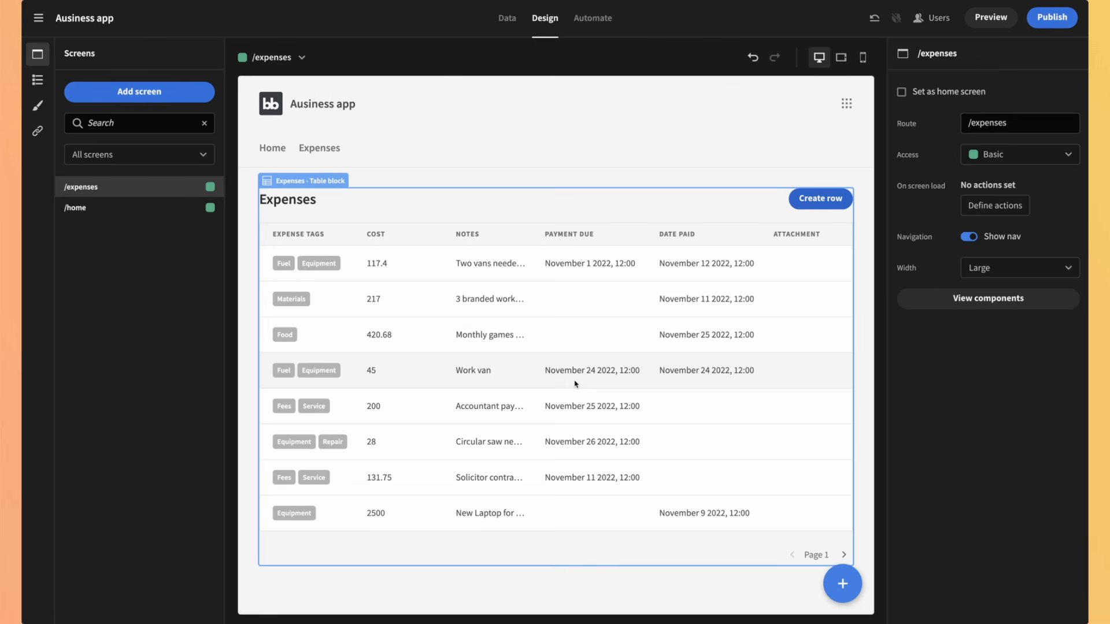
Step: Add a chart block to the expenses screen and name it 'Expenses by tags'
{"action": "left_click", "coordinate": [845, 577]}
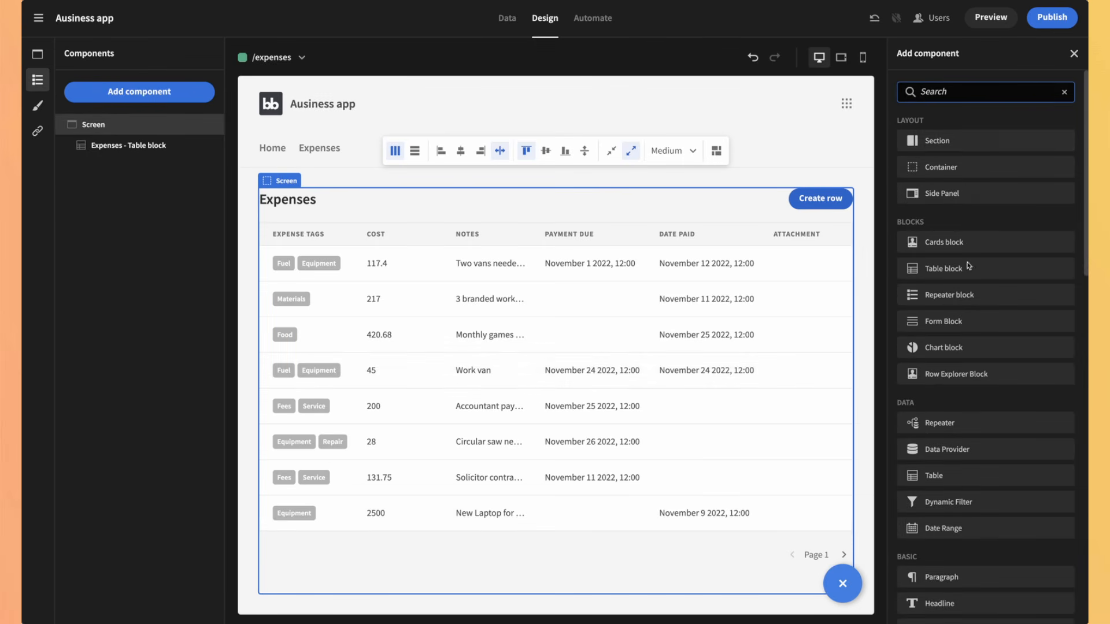
{"action": "left_click", "coordinate": [943, 347]}
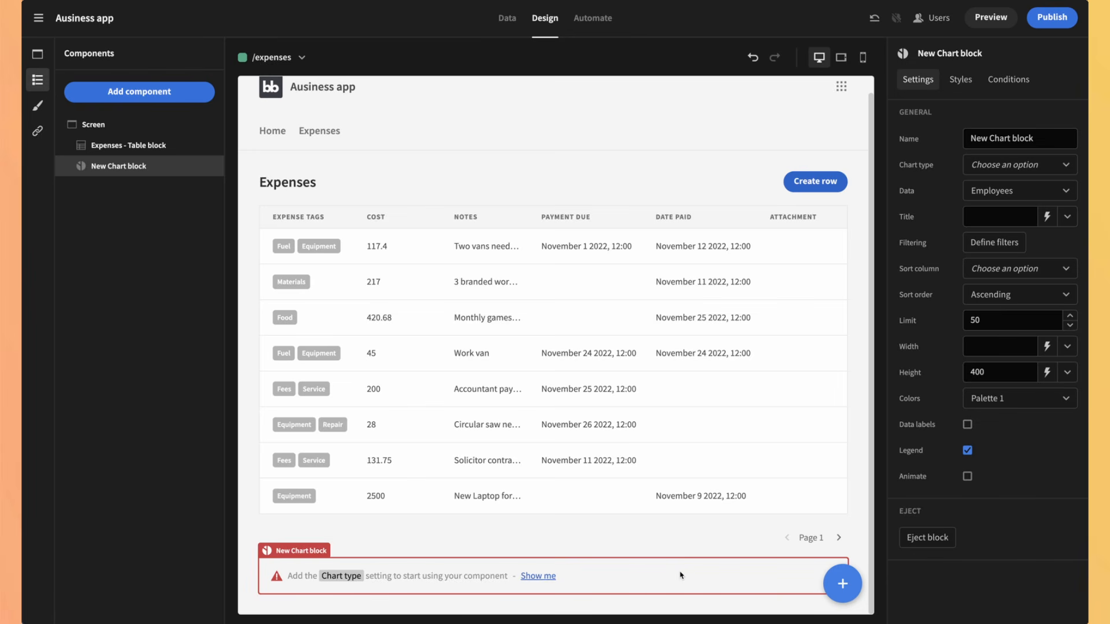
{"action": "left_click_drag", "start_coordinate": [1035, 139], "coordinate": [971, 132]}
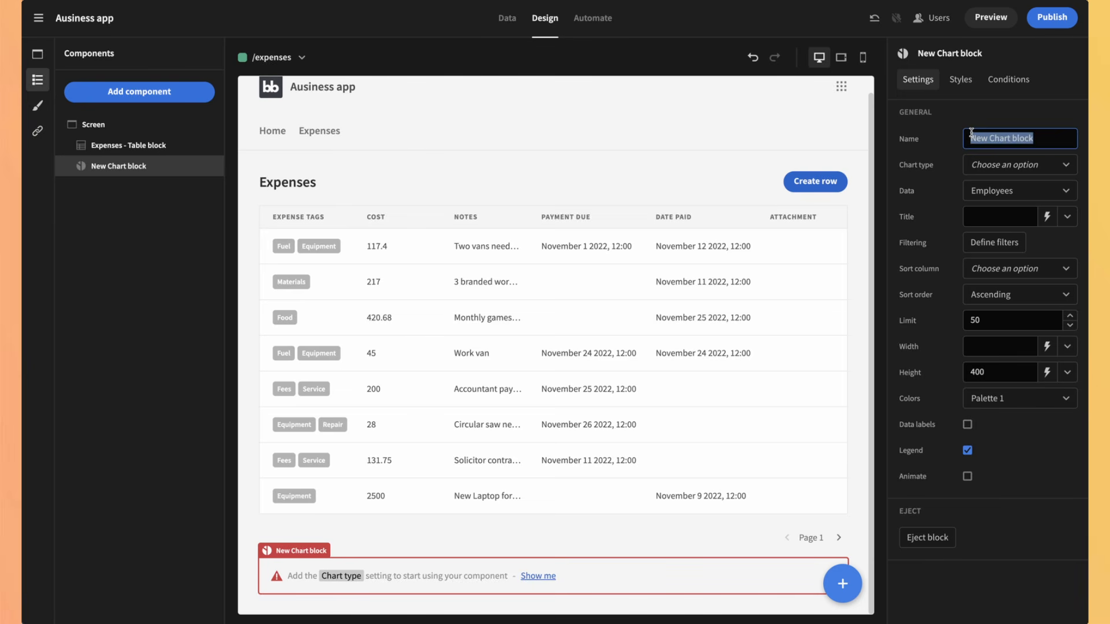
{"action": "type", "text": "Expenses by tags"}
Step: Make the chart a pie chart fed from the Expenses table
{"action": "left_click", "coordinate": [986, 165]}
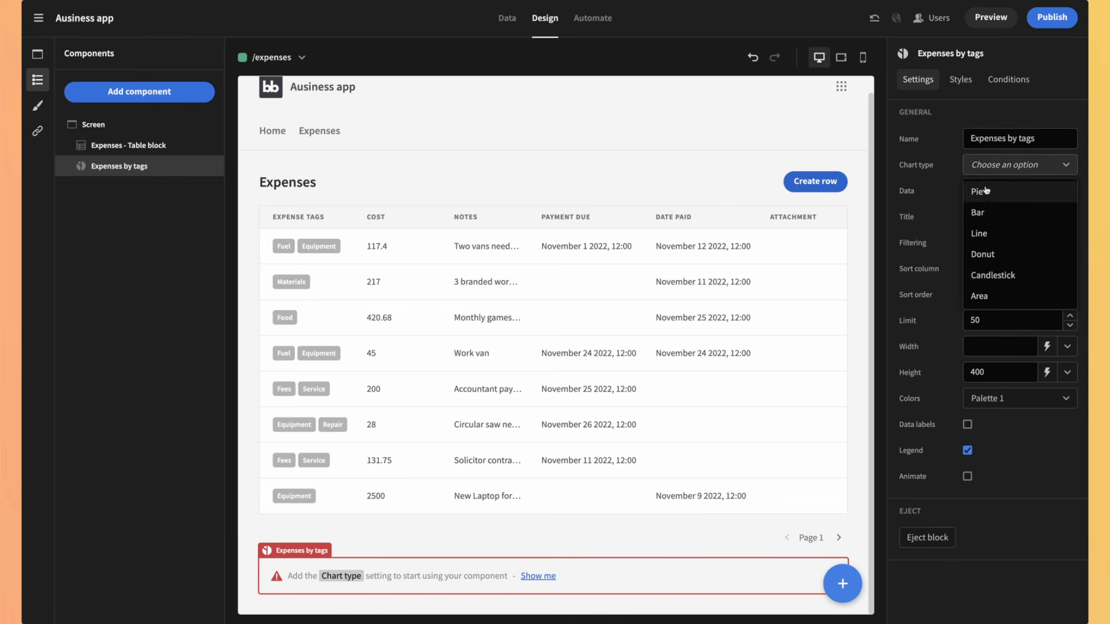
{"action": "left_click", "coordinate": [986, 190]}
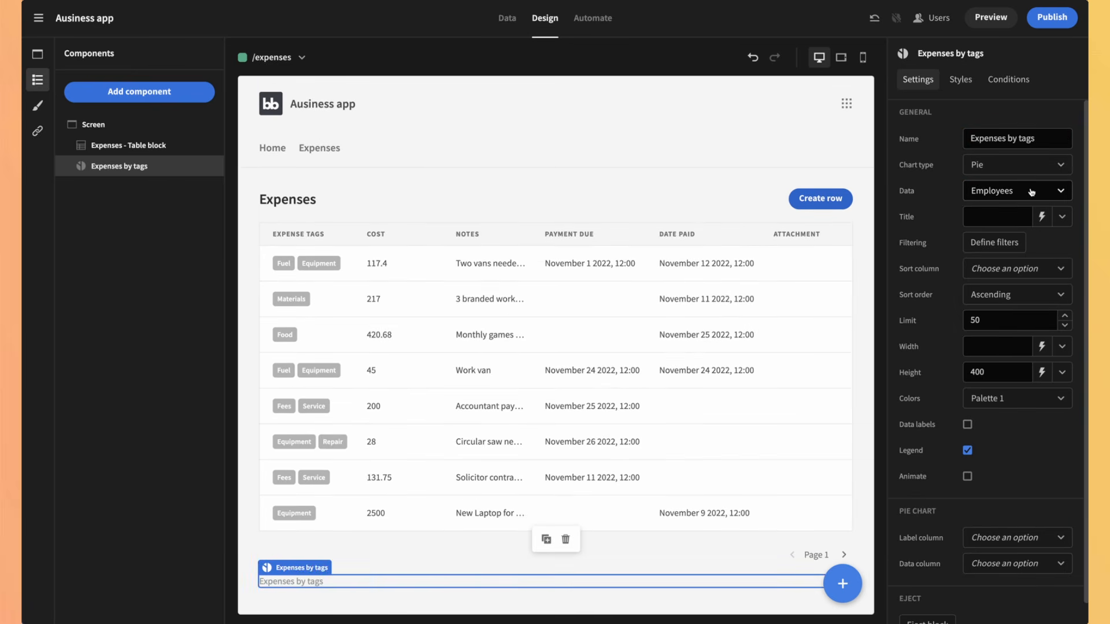
{"action": "left_click", "coordinate": [1033, 191]}
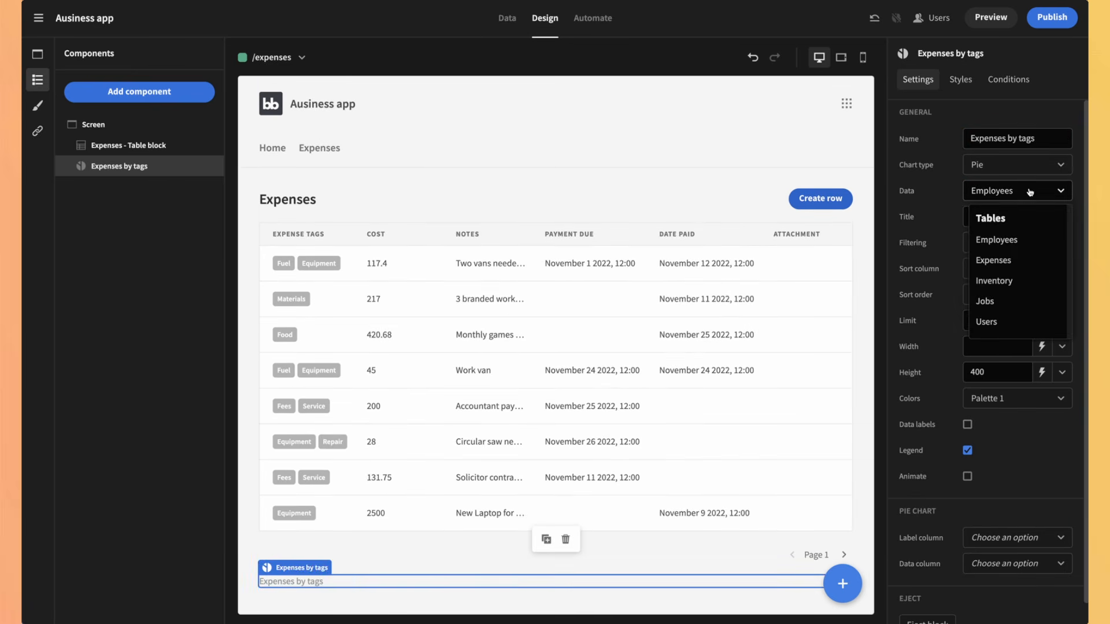
{"action": "left_click", "coordinate": [1008, 260]}
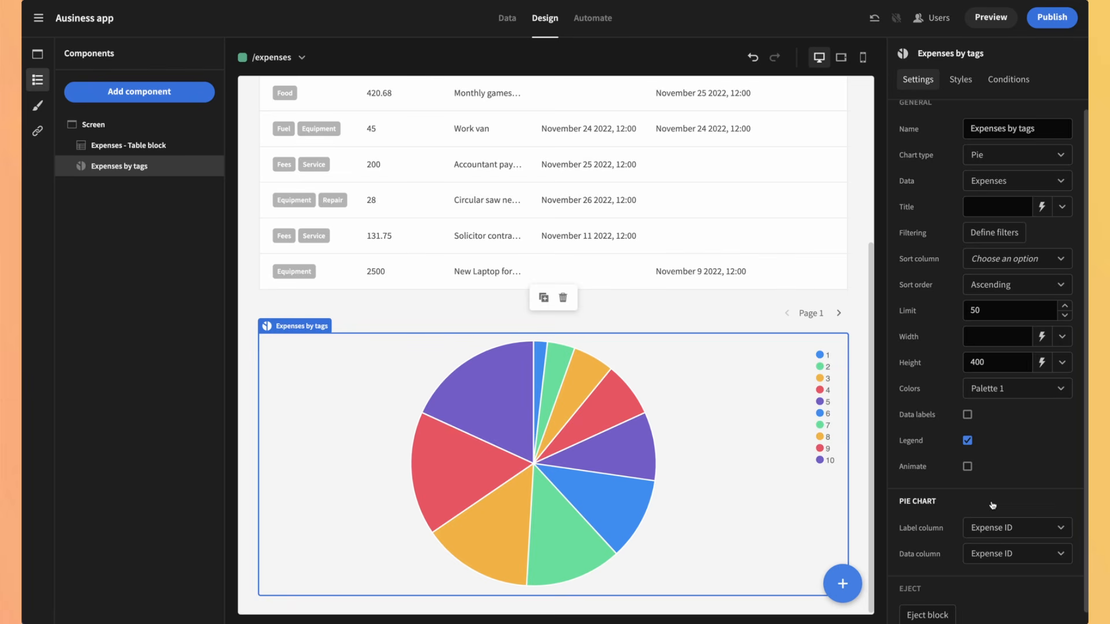
Step: Set the chart's label column to Expense Tags and its data column to Cost
{"action": "left_click", "coordinate": [995, 532]}
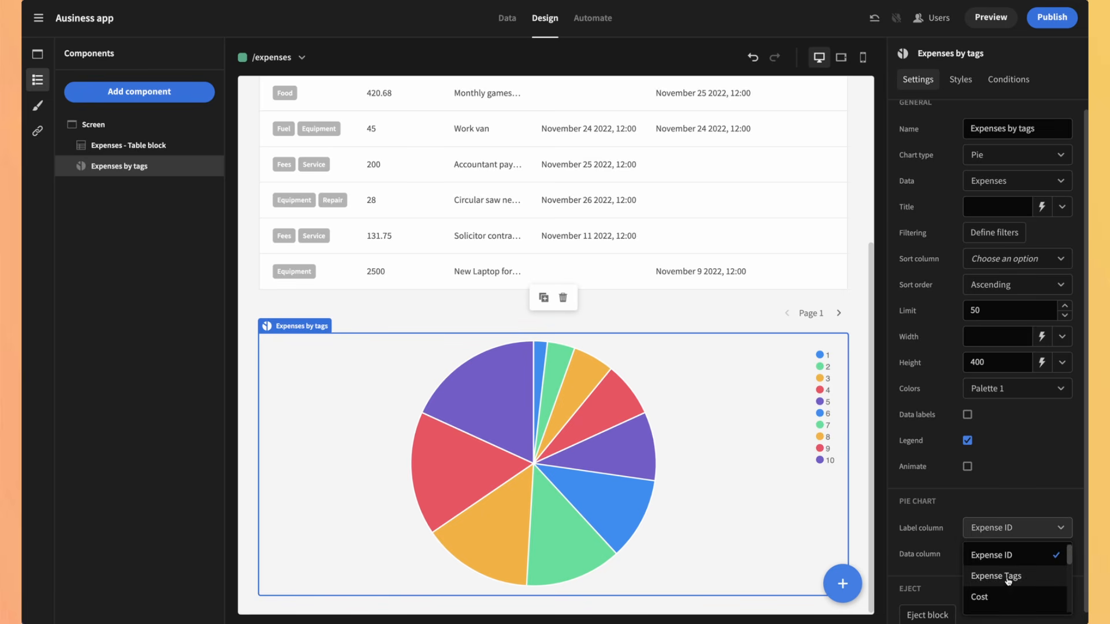
{"action": "left_click", "coordinate": [1007, 579]}
{"action": "left_click", "coordinate": [1003, 555]}
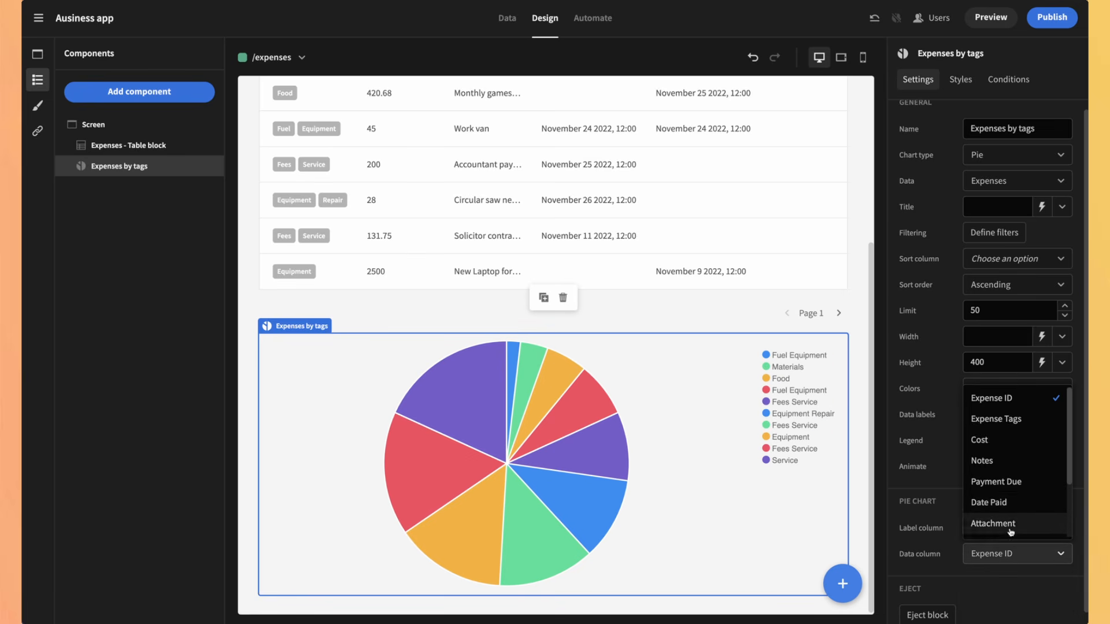
{"action": "scroll", "coordinate": [1012, 504], "scroll_direction": "down", "scroll_amount": 2}
{"action": "scroll", "coordinate": [1012, 504], "scroll_direction": "down", "scroll_amount": 1}
{"action": "scroll", "coordinate": [1013, 504], "scroll_direction": "up", "scroll_amount": 2}
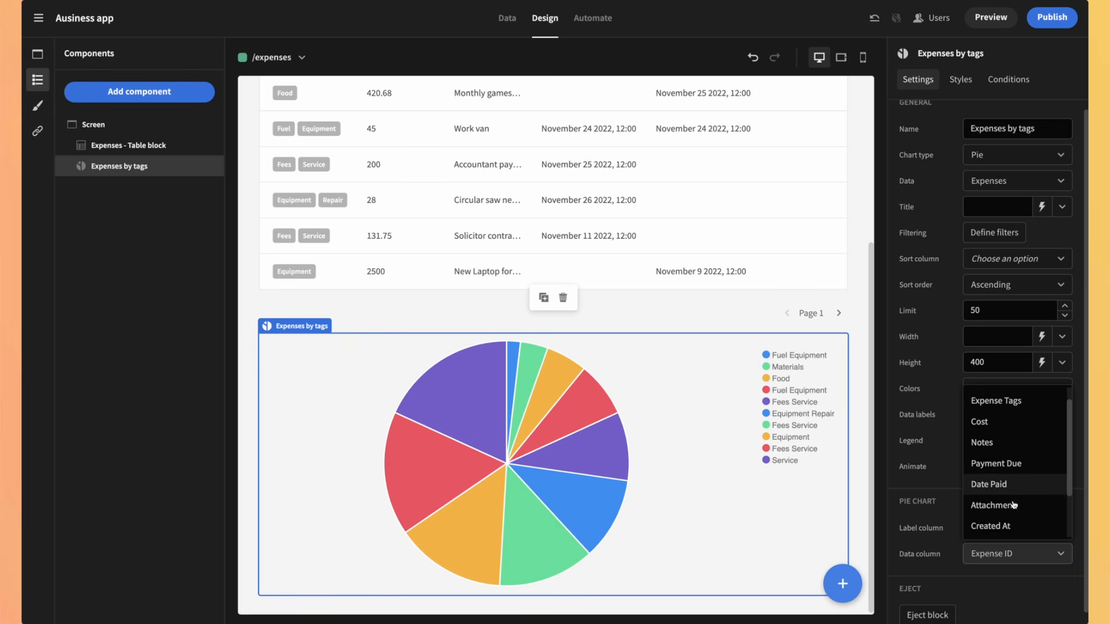
{"action": "scroll", "coordinate": [1013, 504], "scroll_direction": "down", "scroll_amount": 2}
{"action": "scroll", "coordinate": [1012, 504], "scroll_direction": "up", "scroll_amount": 3}
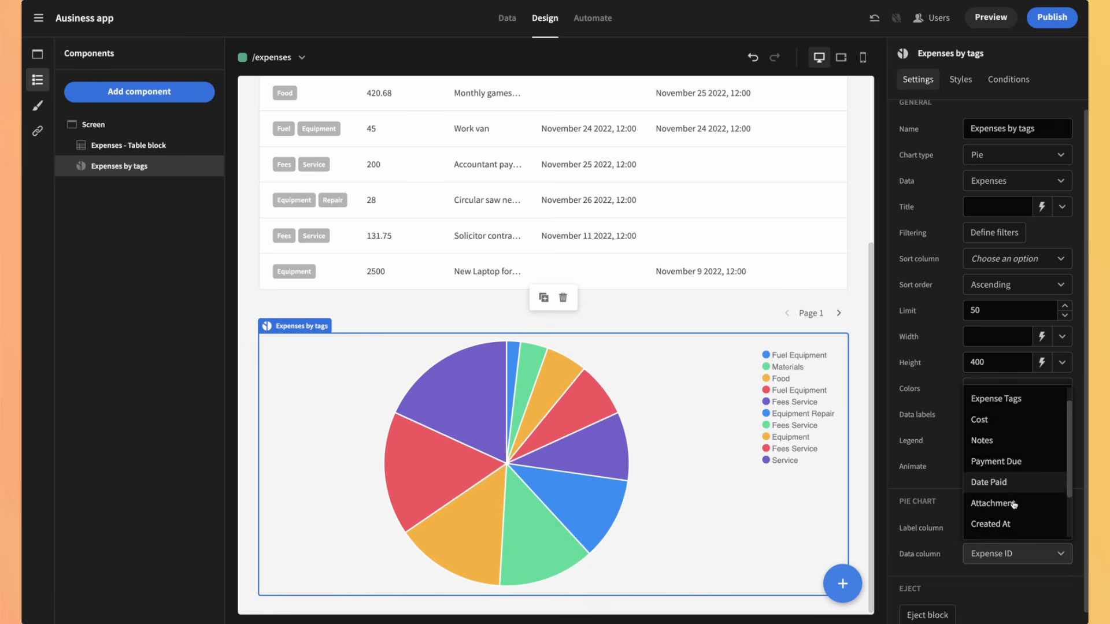
{"action": "left_click", "coordinate": [991, 441]}
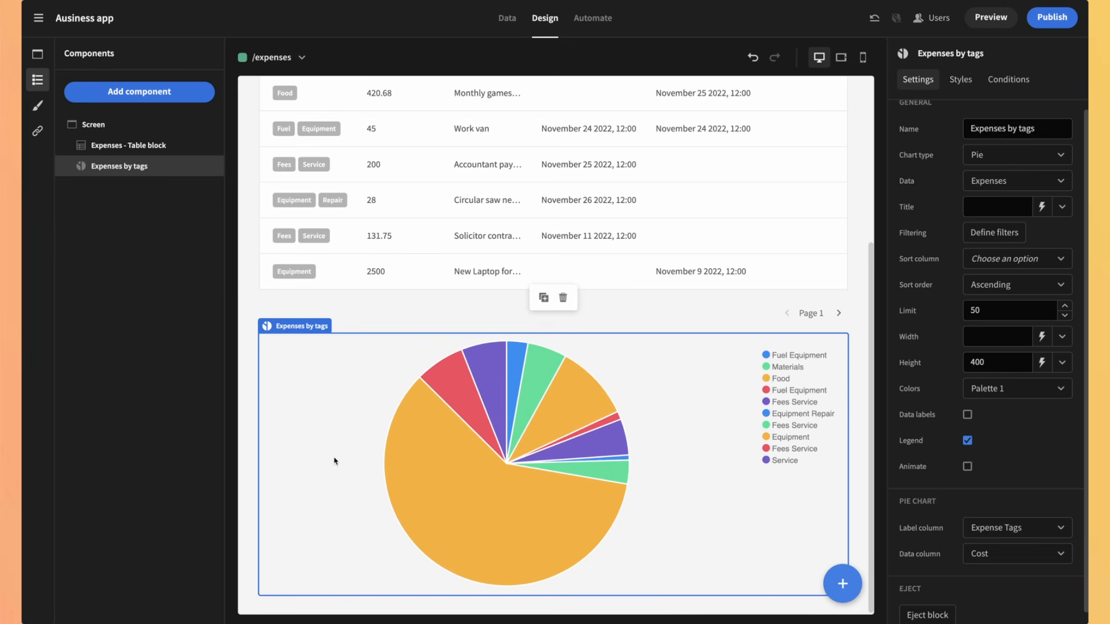
{"action": "scroll", "coordinate": [463, 348], "scroll_direction": "up", "scroll_amount": 2}
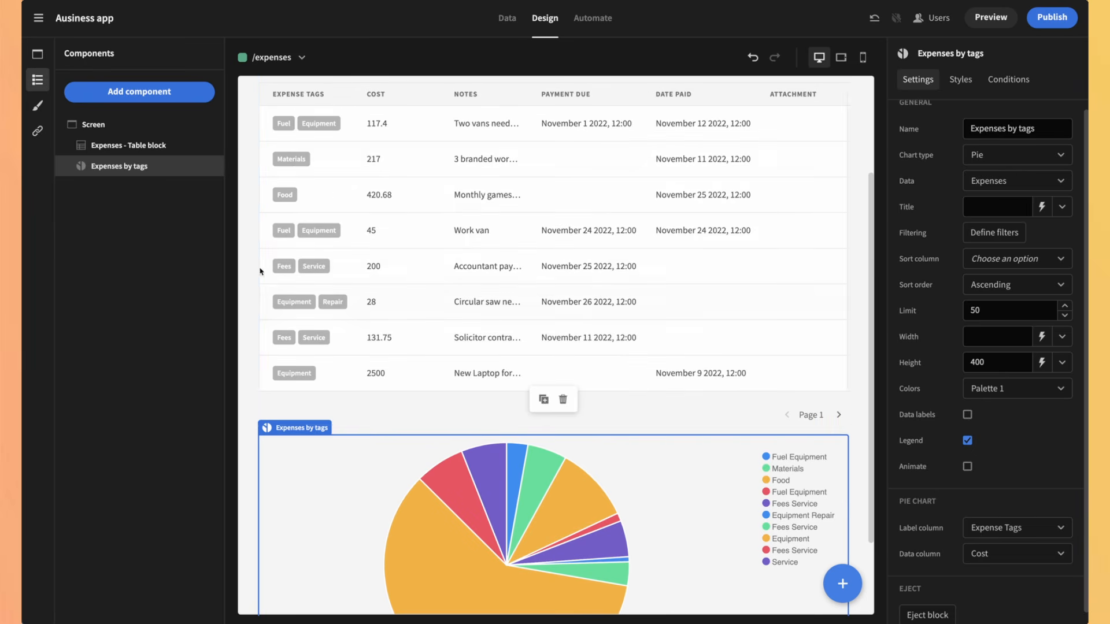
{"action": "scroll", "coordinate": [437, 405], "scroll_direction": "down", "scroll_amount": 3}
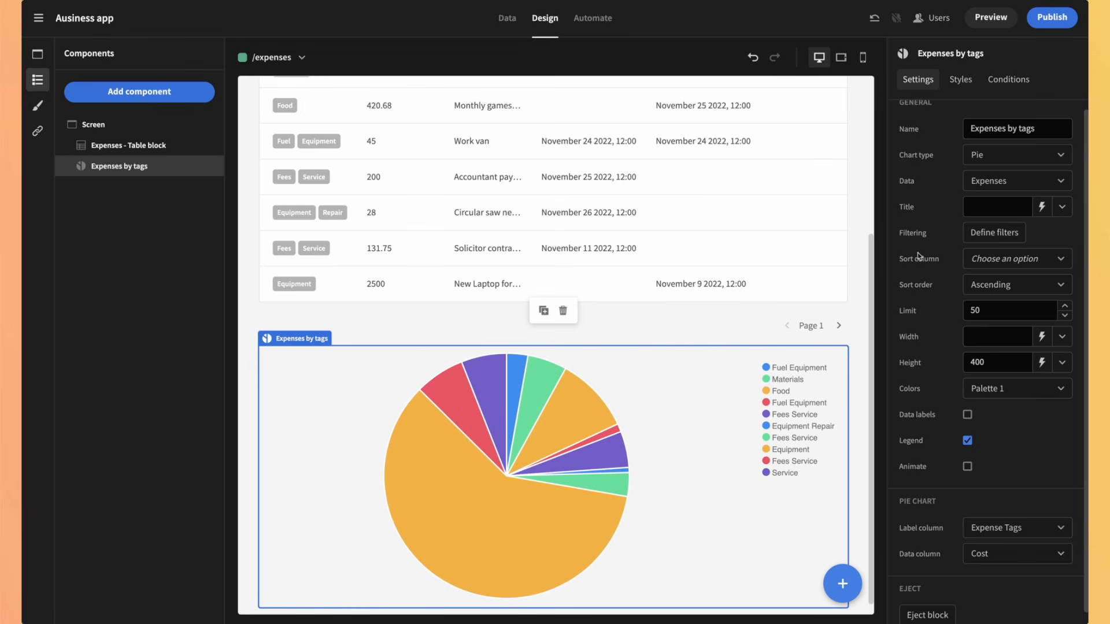
{"action": "left_click", "coordinate": [1003, 234]}
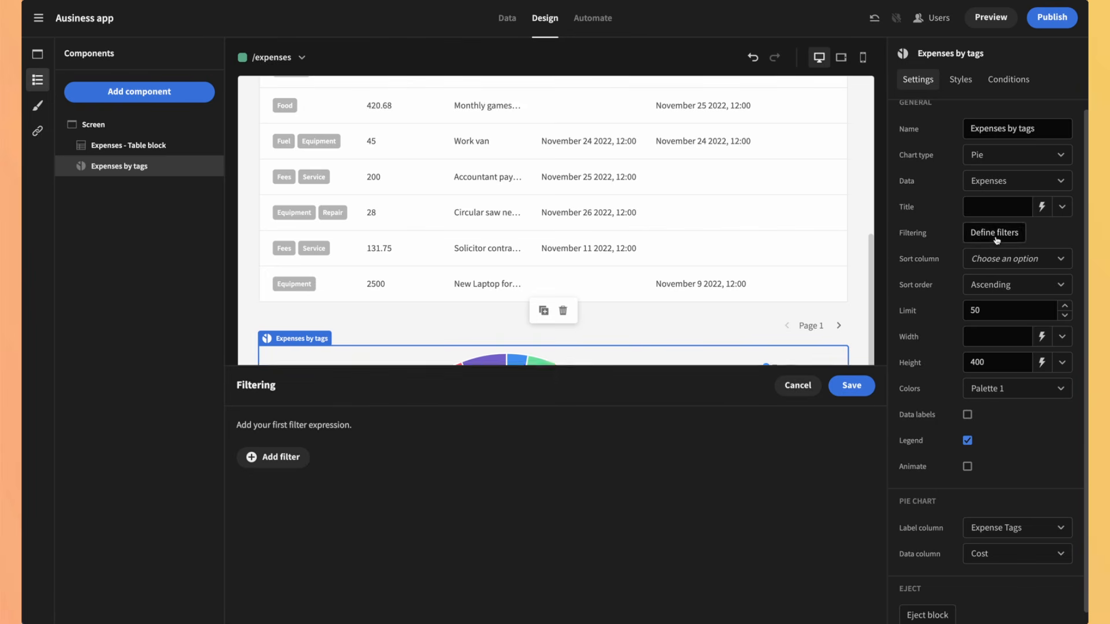
{"action": "left_click", "coordinate": [282, 433]}
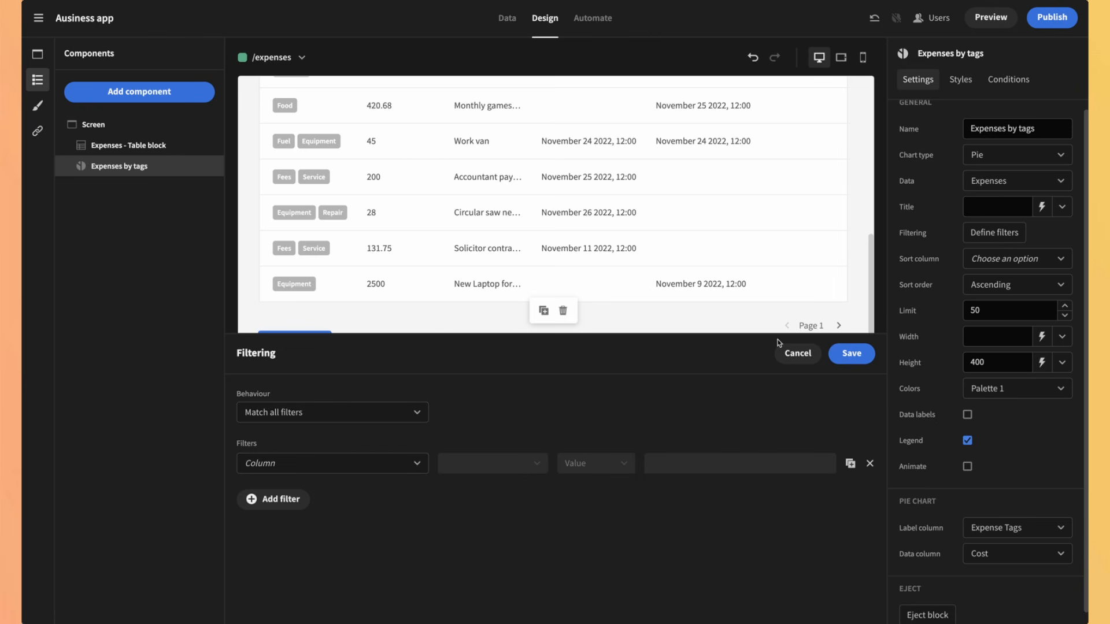
{"action": "left_click", "coordinate": [797, 353]}
{"action": "left_click", "coordinate": [1038, 261]}
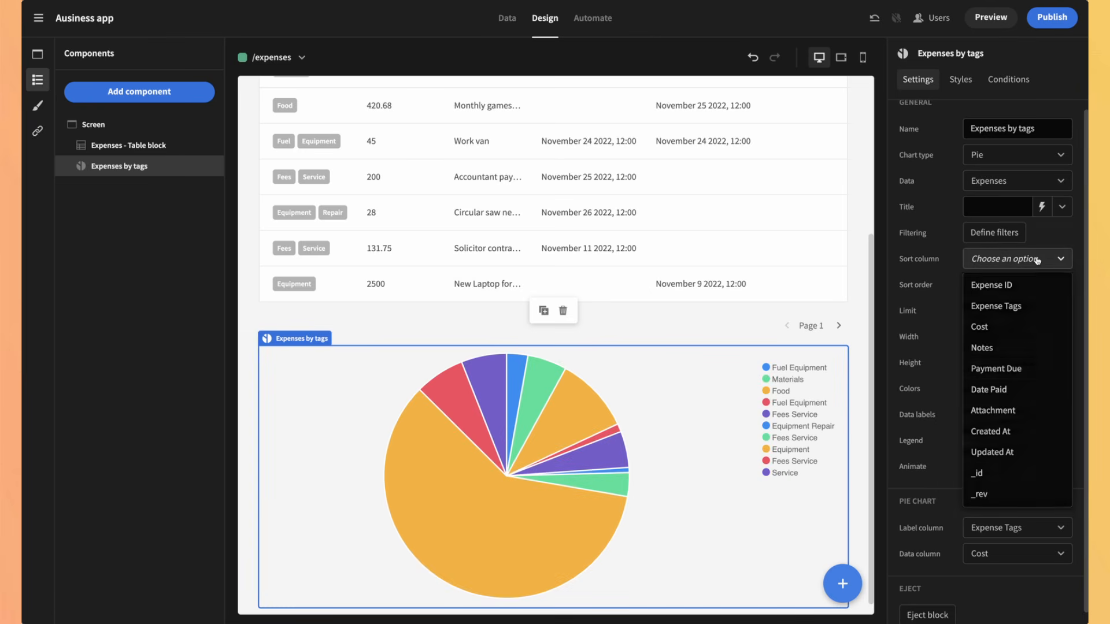
{"action": "left_click", "coordinate": [931, 272]}
{"action": "scroll", "coordinate": [695, 437], "scroll_direction": "up", "scroll_amount": 4}
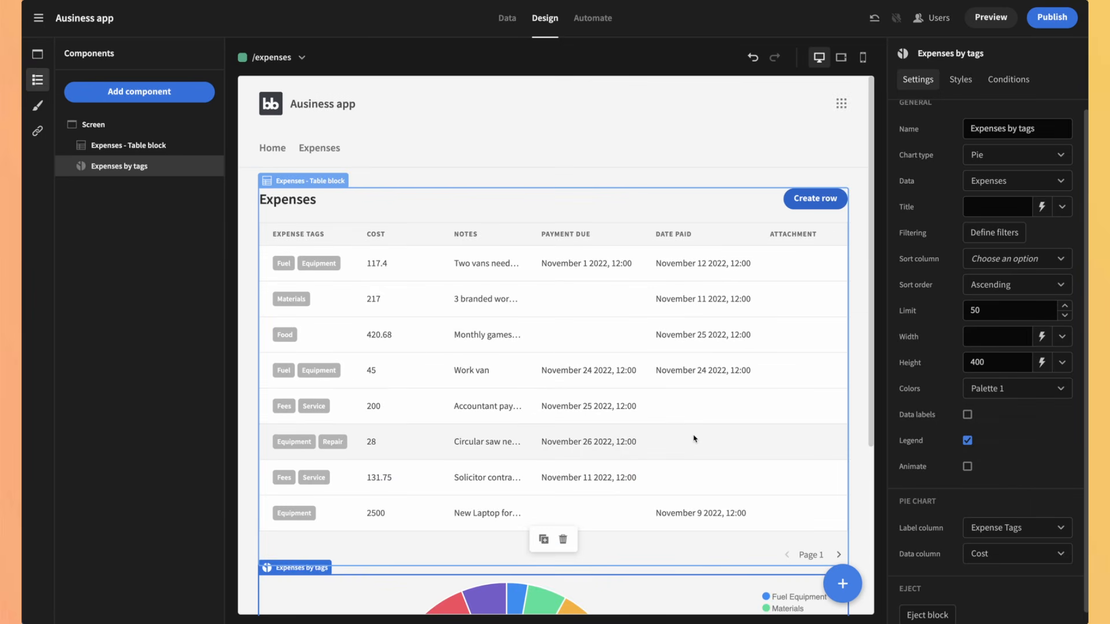
{"action": "scroll", "coordinate": [694, 437], "scroll_direction": "down", "scroll_amount": 1}
{"action": "scroll", "coordinate": [694, 437], "scroll_direction": "up", "scroll_amount": 1}
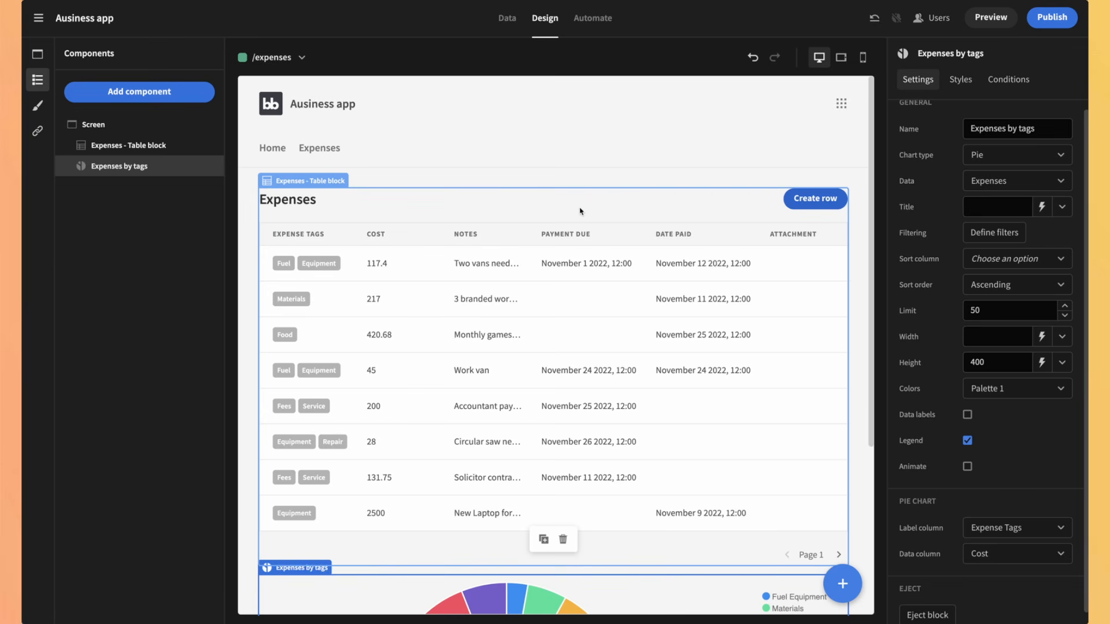
Step: Add a headline component and move it above the Expenses table
{"action": "left_click", "coordinate": [843, 583]}
{"action": "scroll", "coordinate": [985, 274], "scroll_direction": "down", "scroll_amount": 5}
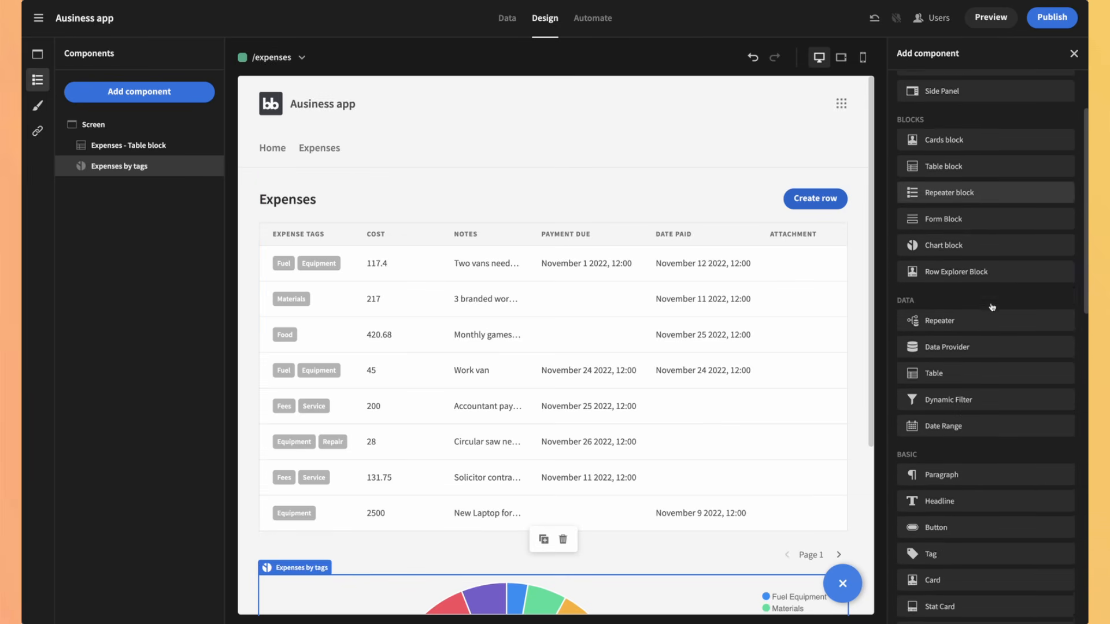
{"action": "left_click", "coordinate": [932, 438]}
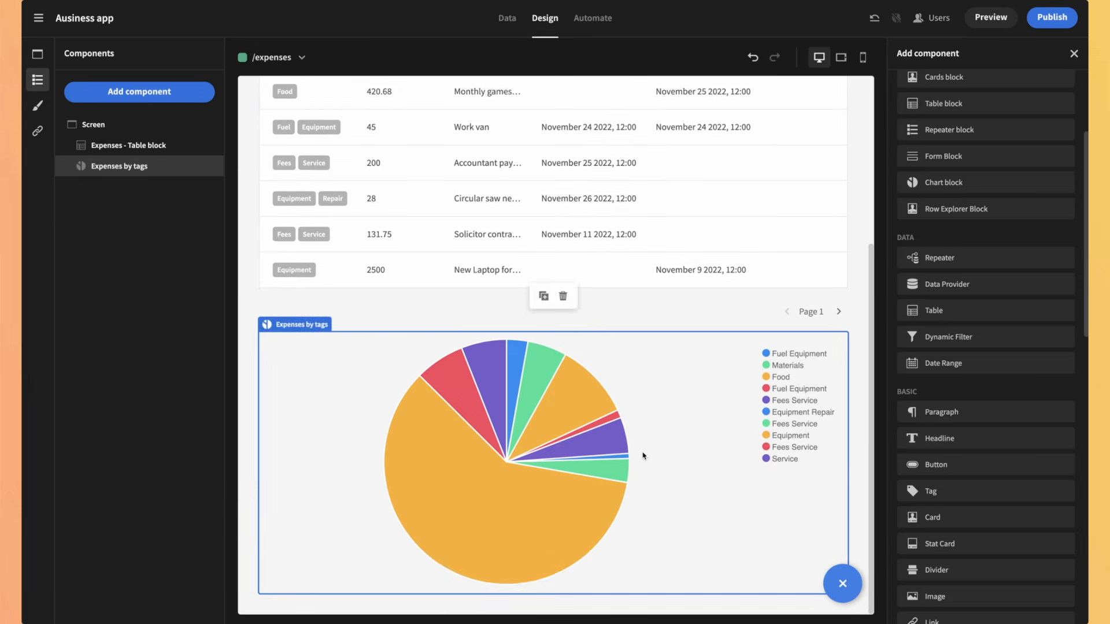
{"action": "left_click_drag", "start_coordinate": [313, 595], "coordinate": [330, 81]}
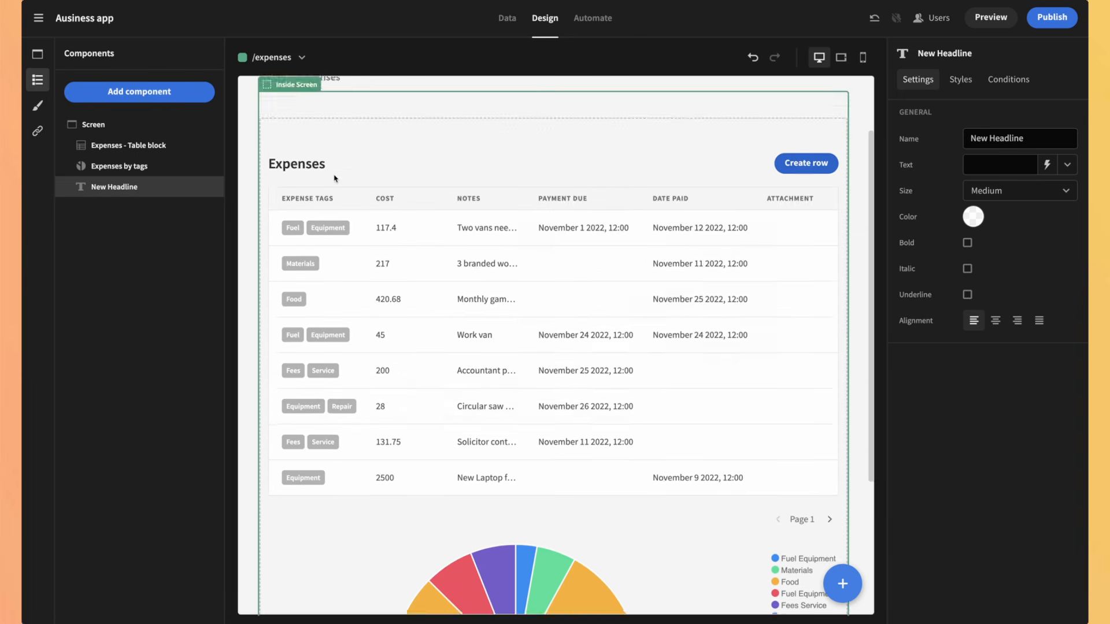
Step: Make the headline read 'Dashboard expenses', deleting the duplicated text
{"action": "left_click", "coordinate": [311, 200]}
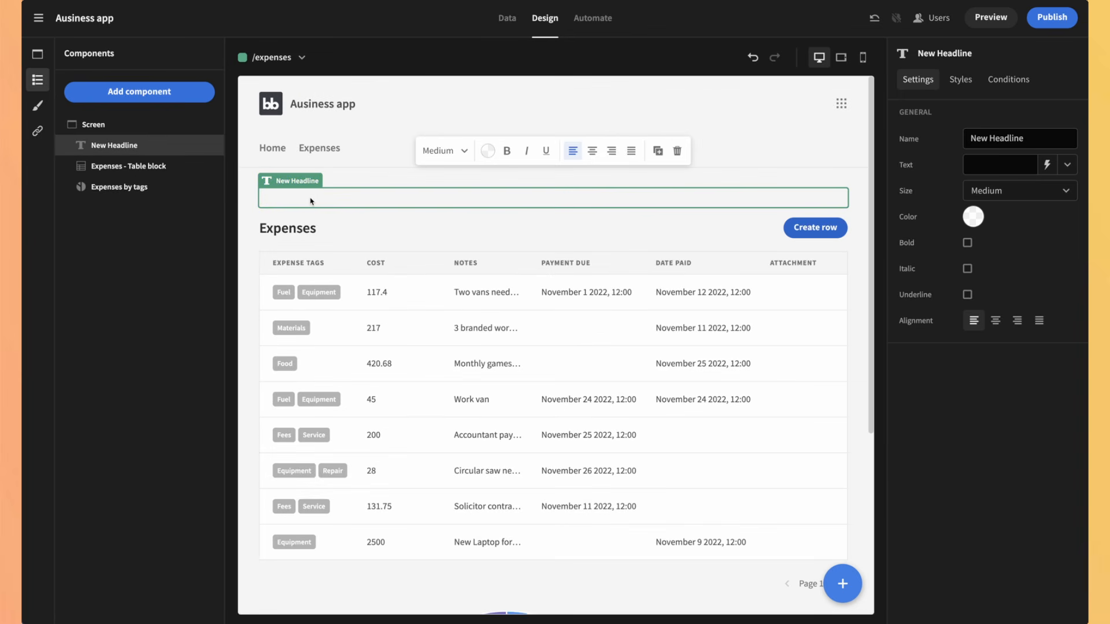
{"action": "type", "text": "Dashboard expenses"}
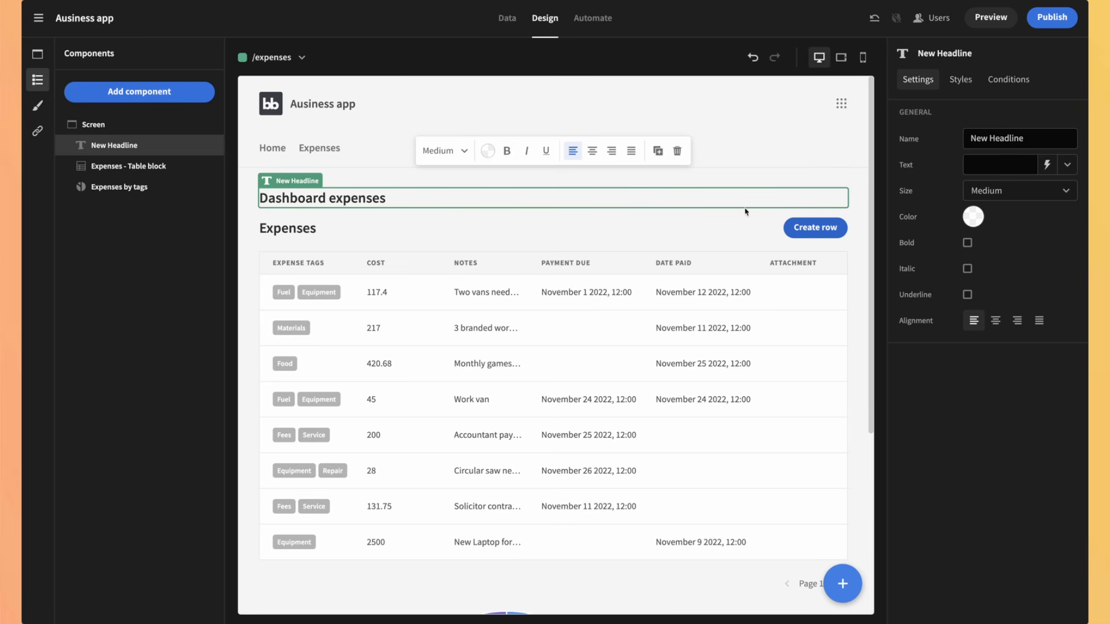
{"action": "left_click", "coordinate": [849, 180]}
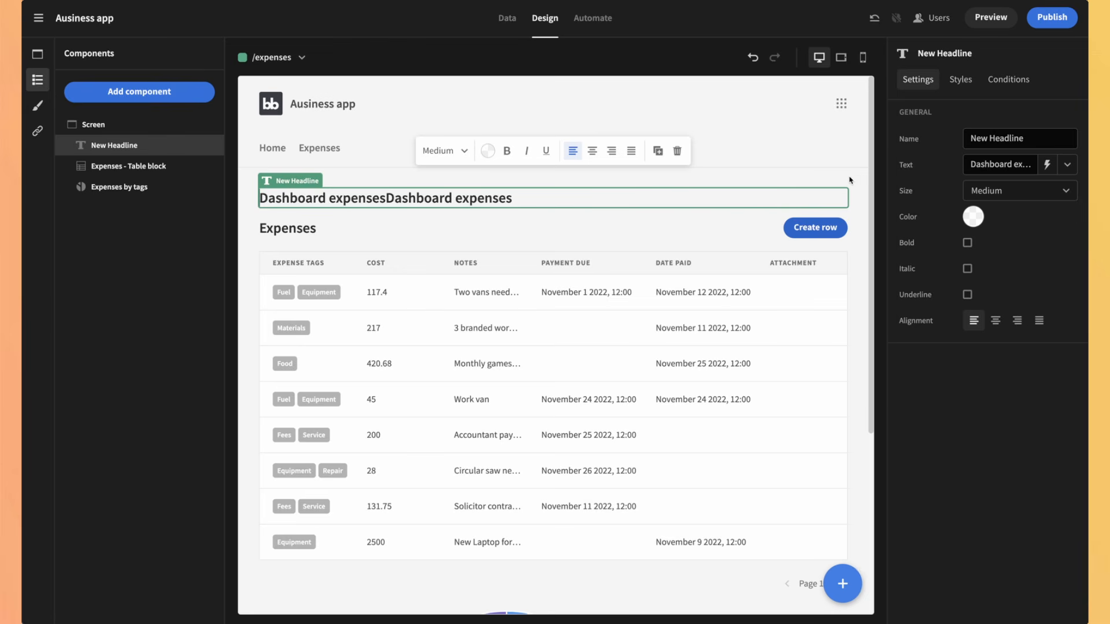
{"action": "left_click", "coordinate": [386, 198], "text": "shift"}
{"action": "key", "text": "BackSpace"}
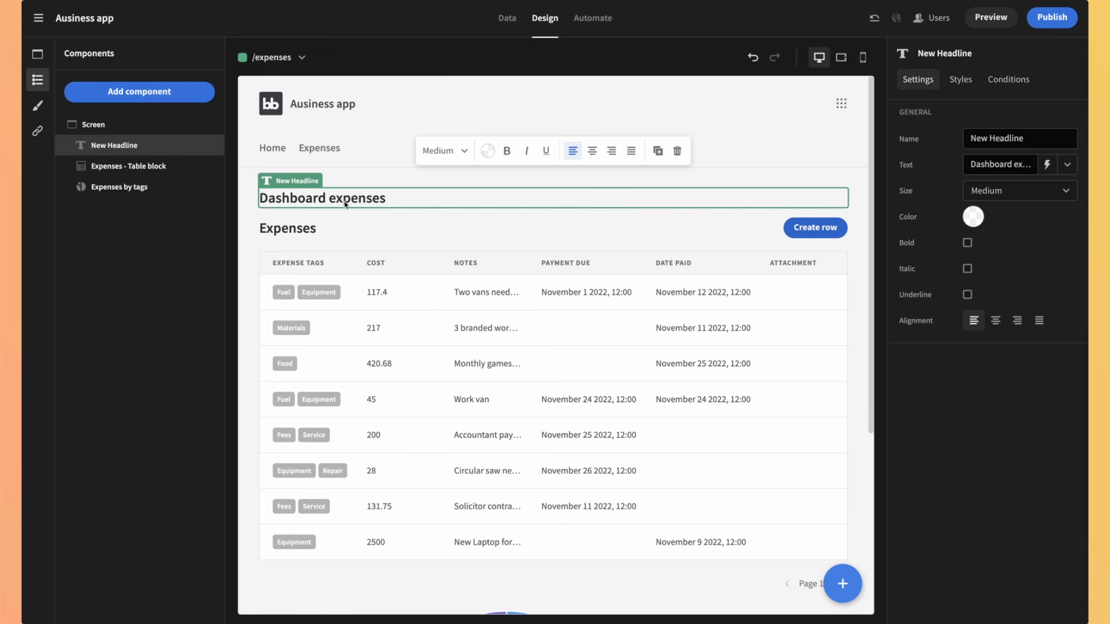
{"action": "left_click", "coordinate": [843, 583]}
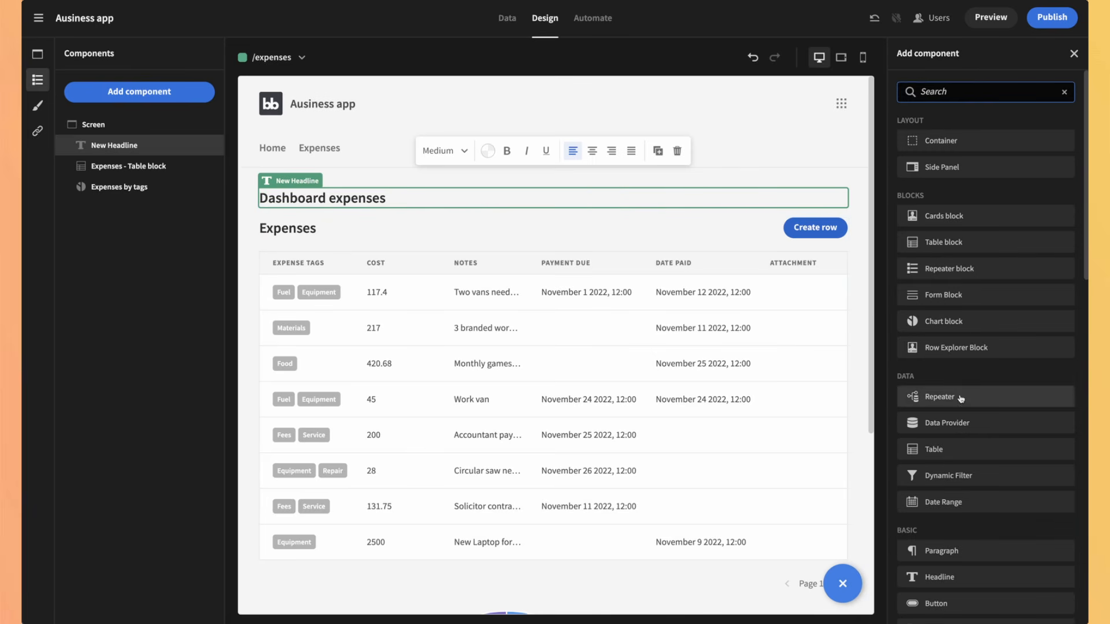
Step: Add a paragraph and enter 'This chart shows 2023 expenses' as its text
{"action": "left_click", "coordinate": [937, 550]}
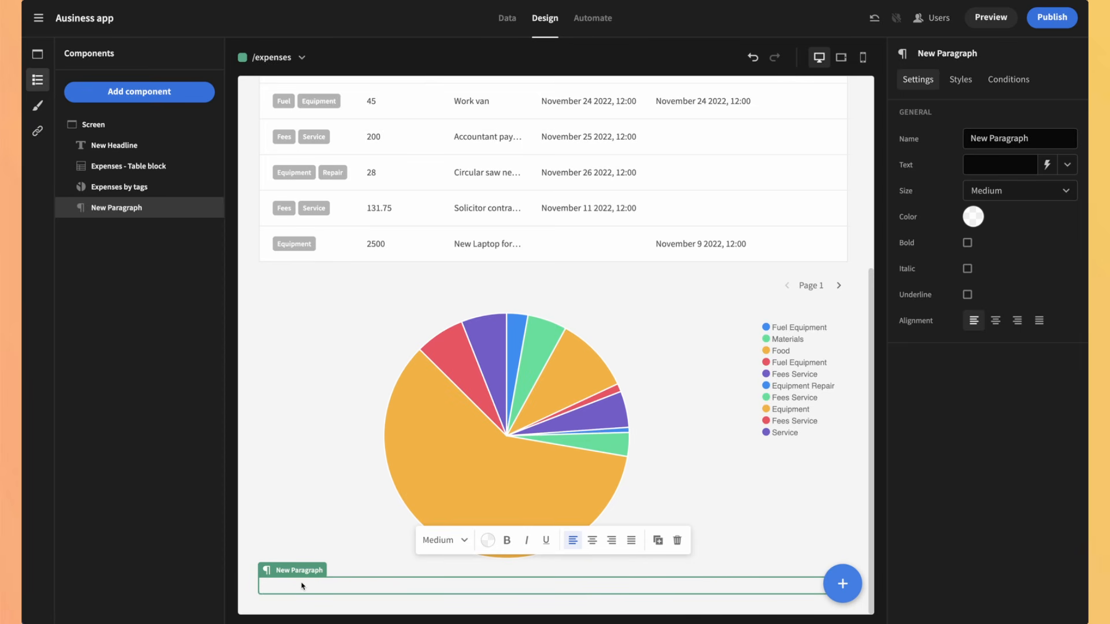
{"action": "left_click", "coordinate": [301, 586]}
{"action": "type", "text": "This chart shosw"}
{"action": "key", "text": "BackSpace"}
{"action": "key", "text": "BackSpace"}
{"action": "type", "text": "ws 2023 expense"}
{"action": "left_click_drag", "start_coordinate": [281, 591], "coordinate": [264, 353]}
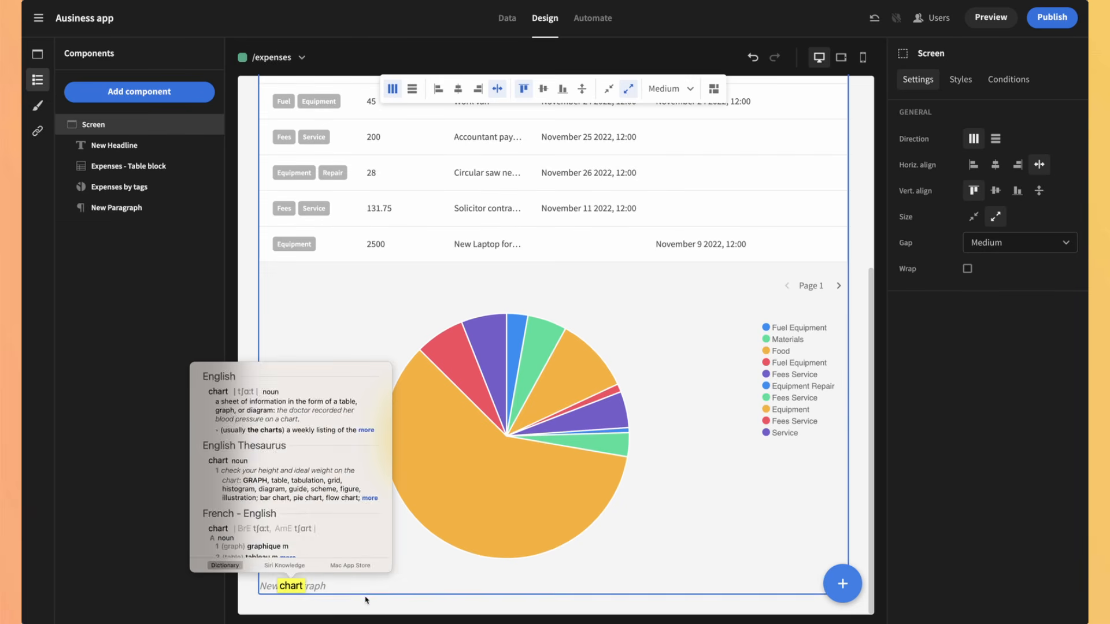
{"action": "left_click", "coordinate": [371, 595]}
{"action": "left_click", "coordinate": [361, 590]}
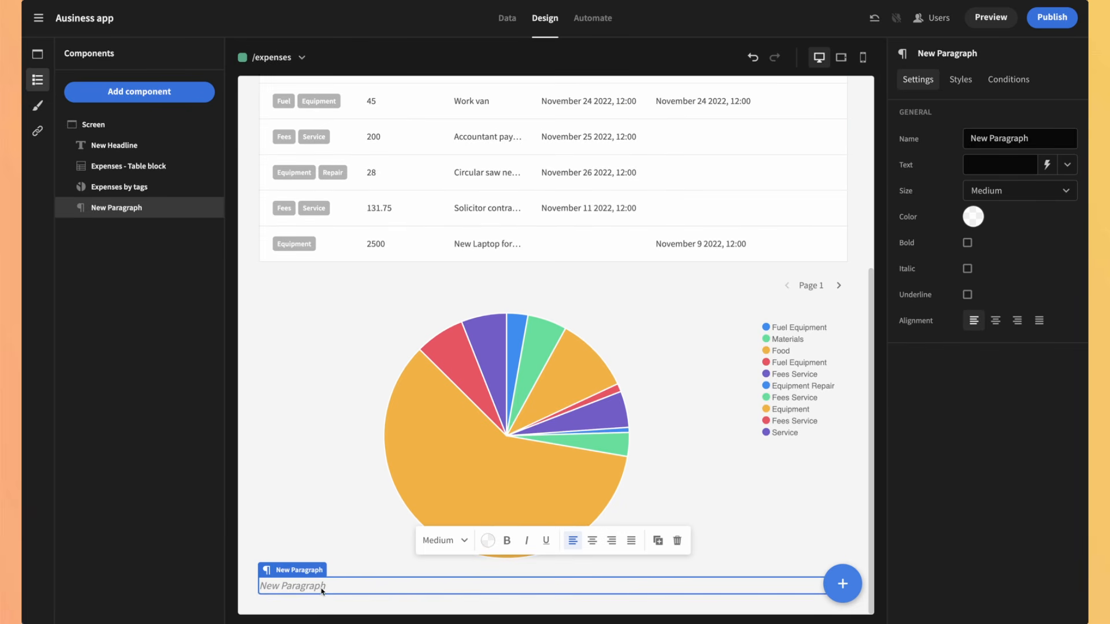
{"action": "left_click", "coordinate": [322, 591]}
{"action": "type", "text": "This c"}
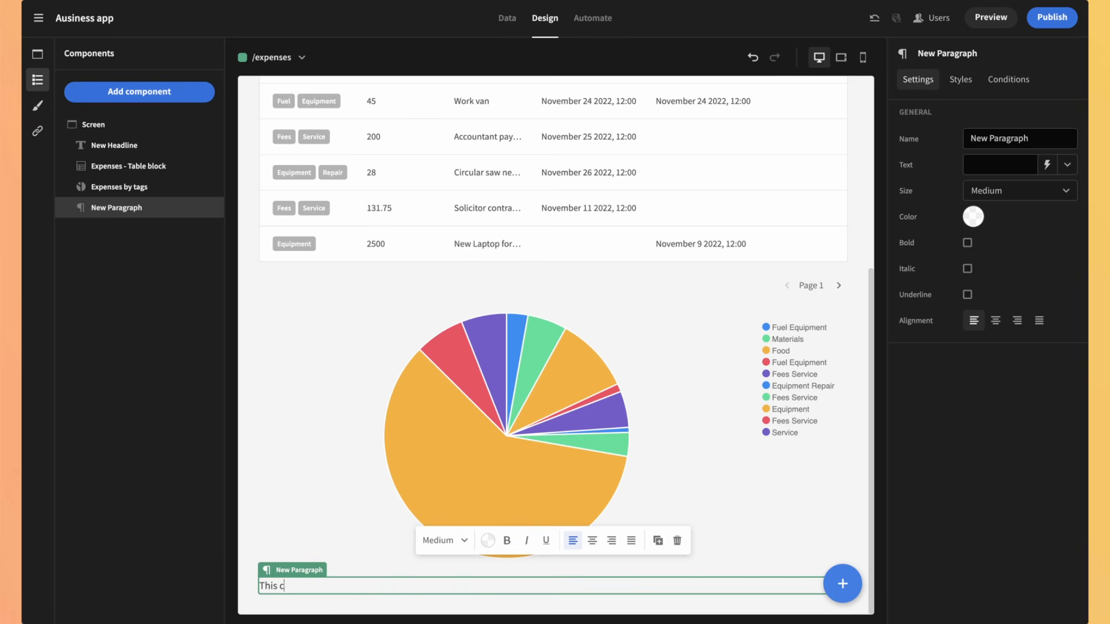
{"action": "type", "text": "hart shows 2023 expenses"}
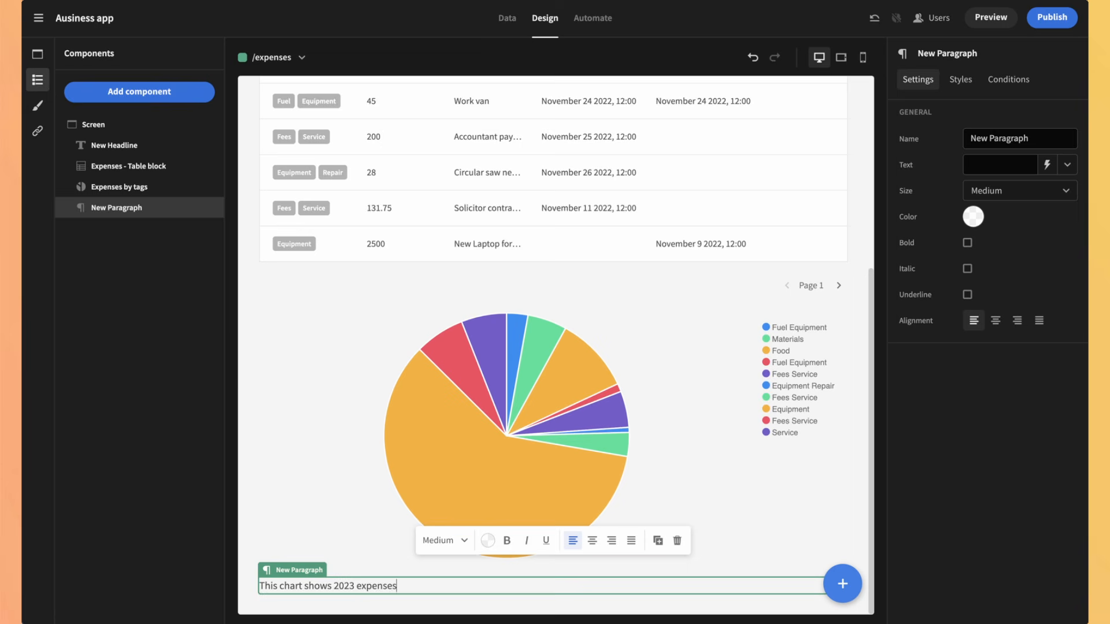
{"action": "left_click", "coordinate": [282, 588]}
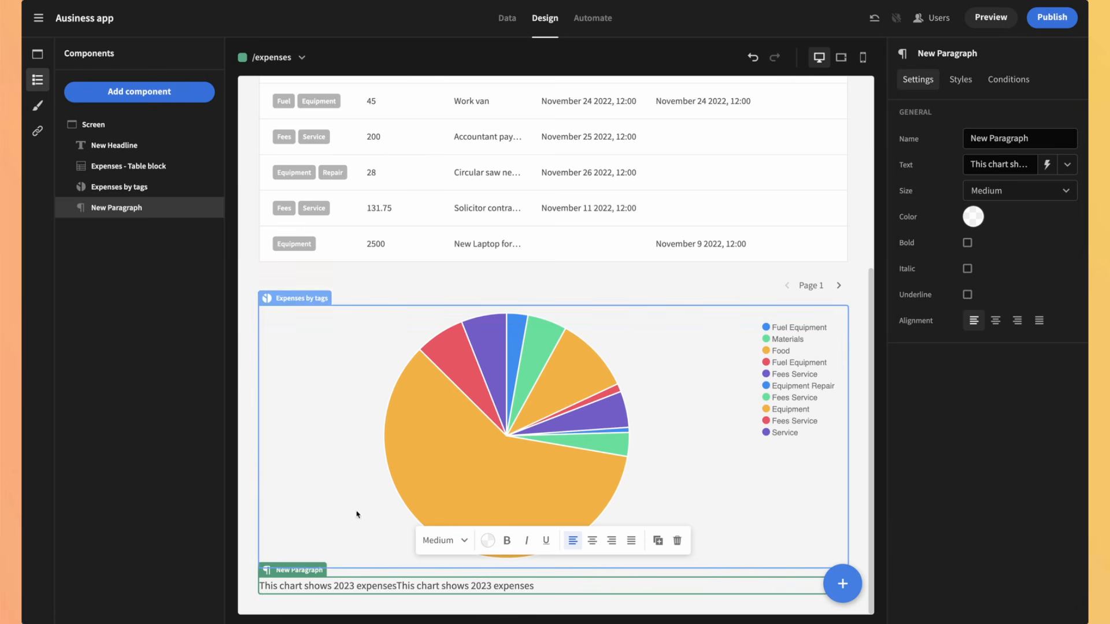
Step: Delete the duplicated second sentence from the paragraph
{"action": "double_click", "coordinate": [384, 587]}
{"action": "left_click", "coordinate": [396, 587]}
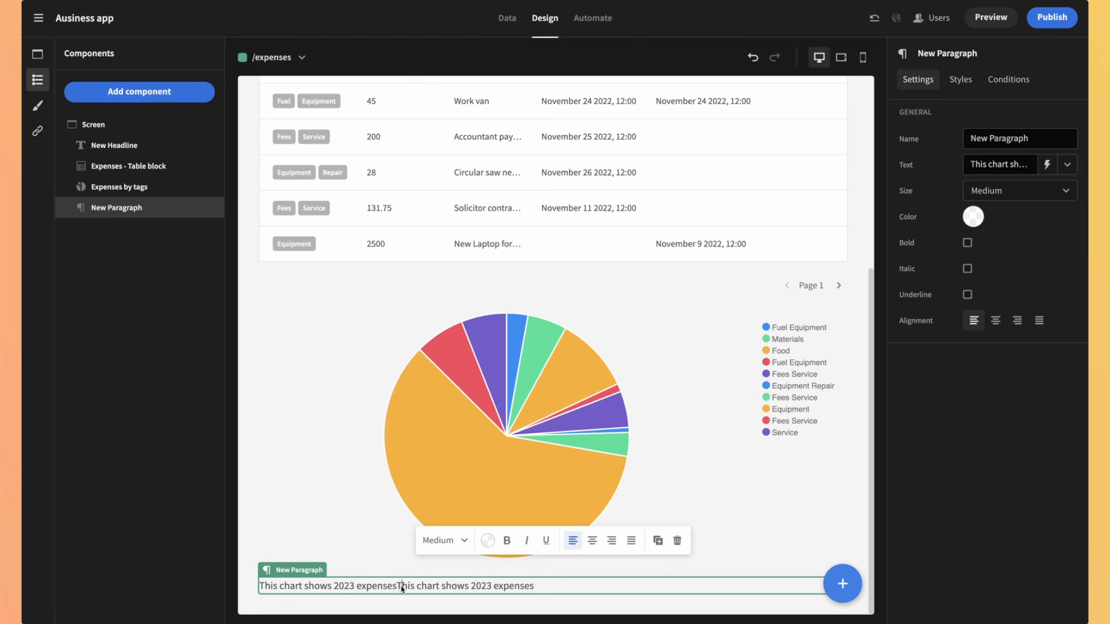
{"action": "left_click_drag", "start_coordinate": [396, 587], "coordinate": [548, 591]}
{"action": "key", "text": "BackSpace"}
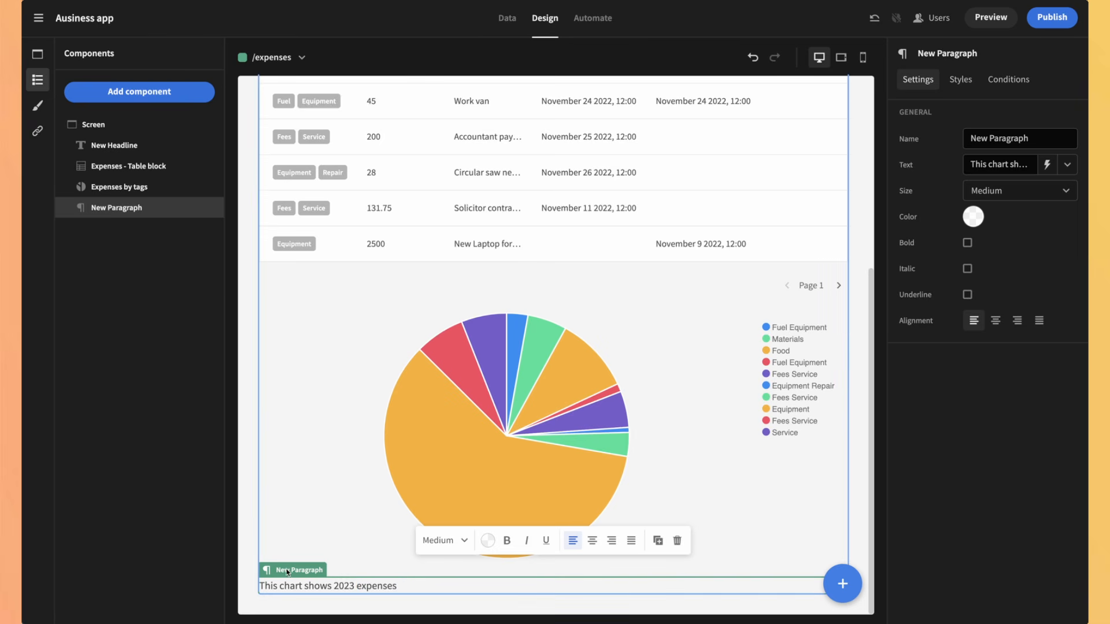
Step: Move the paragraph directly under the Dashboard expenses headline
{"action": "left_click", "coordinate": [290, 461]}
{"action": "left_click", "coordinate": [287, 585]}
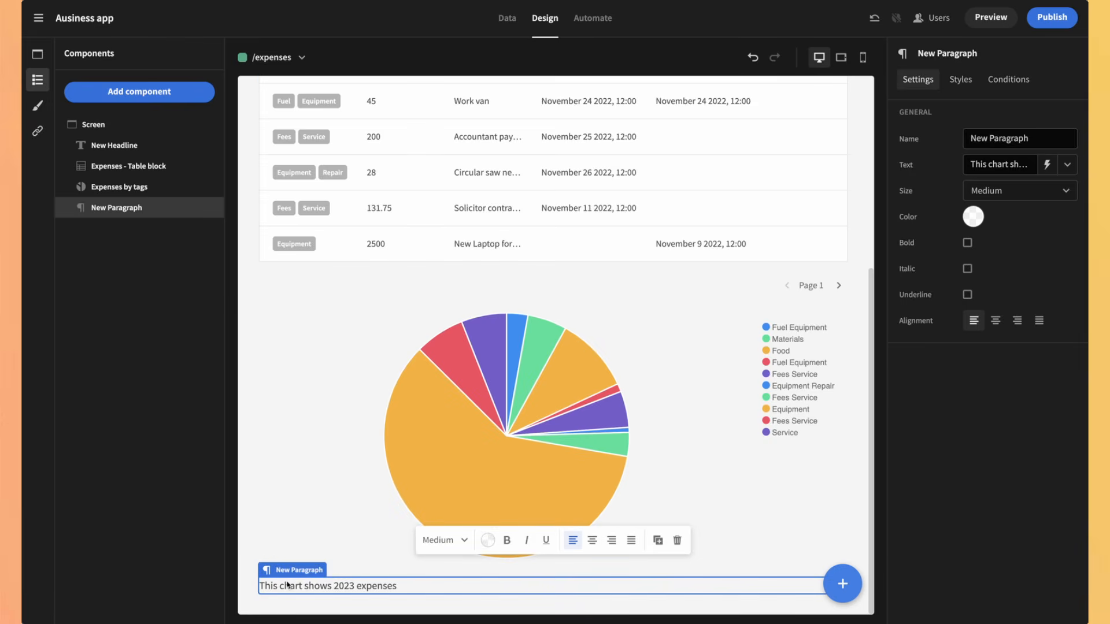
{"action": "left_click_drag", "start_coordinate": [287, 585], "coordinate": [312, 203]}
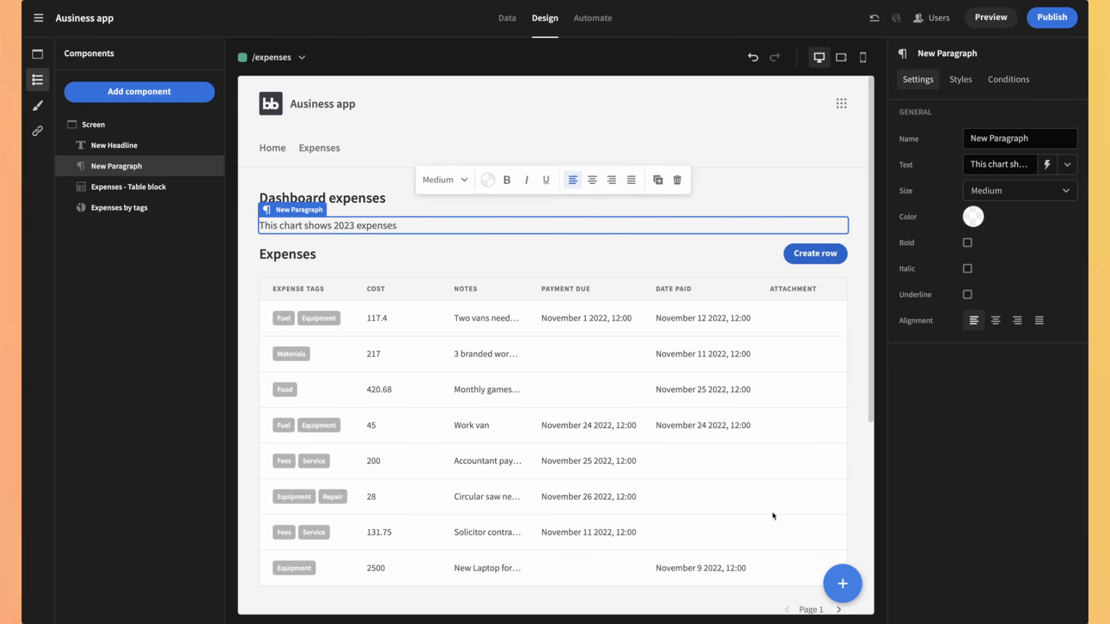
Step: Browse the component list, then pick the Darkest app theme
{"action": "left_click", "coordinate": [842, 583]}
{"action": "scroll", "coordinate": [983, 363], "scroll_direction": "down", "scroll_amount": 5}
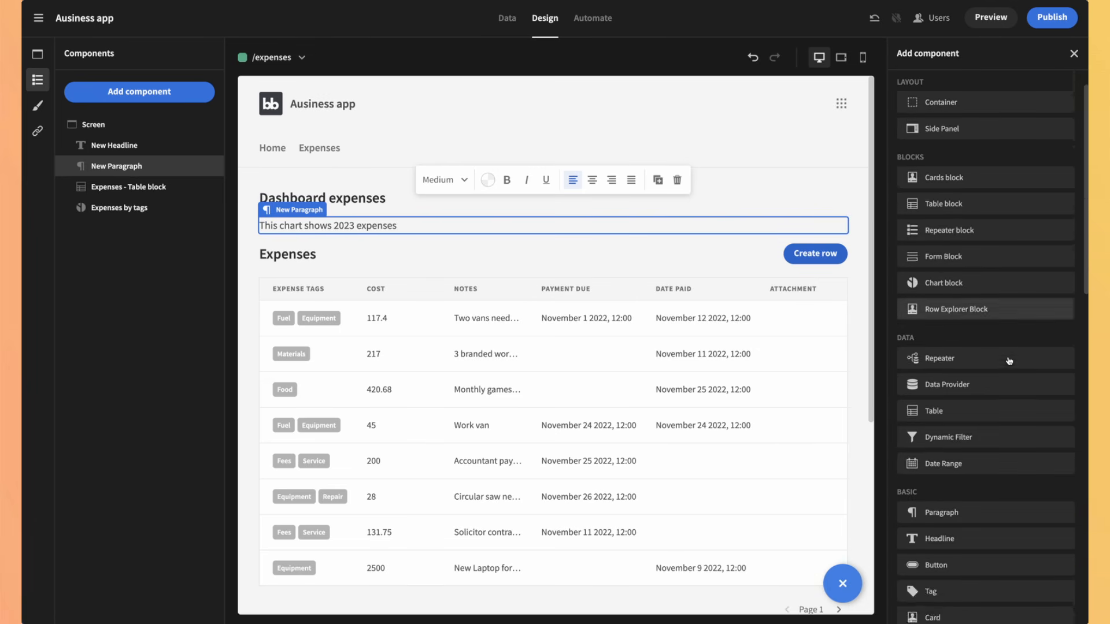
{"action": "scroll", "coordinate": [1008, 362], "scroll_direction": "down", "scroll_amount": 3}
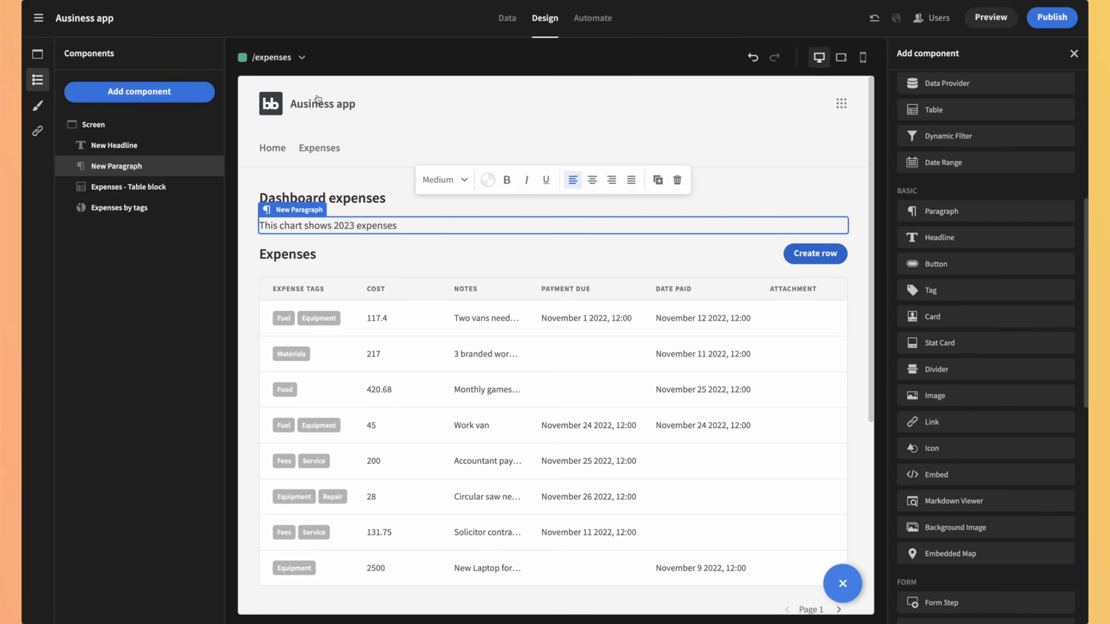
{"action": "left_click", "coordinate": [36, 108]}
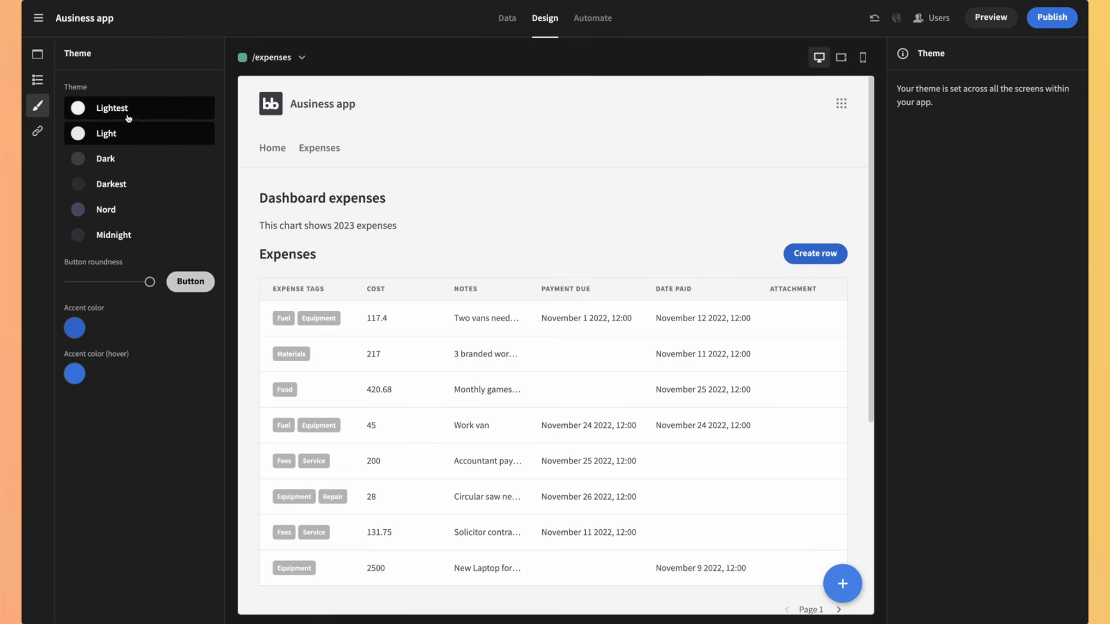
{"action": "left_click", "coordinate": [115, 184]}
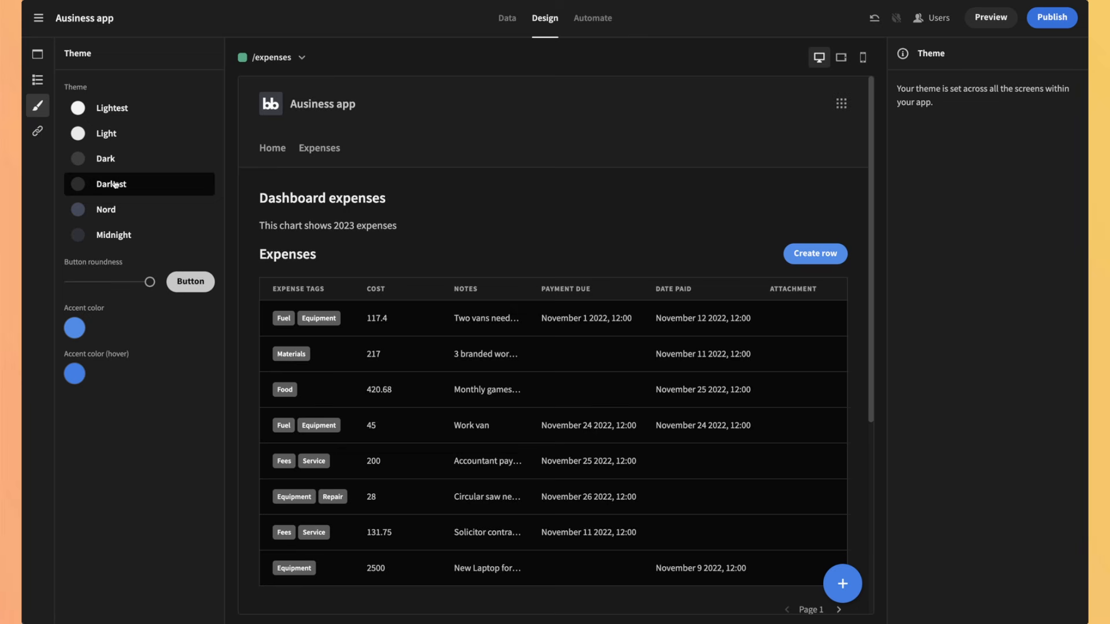
Step: Apply the Nord theme with less rounded buttons and a pink accent colour
{"action": "left_click", "coordinate": [140, 211]}
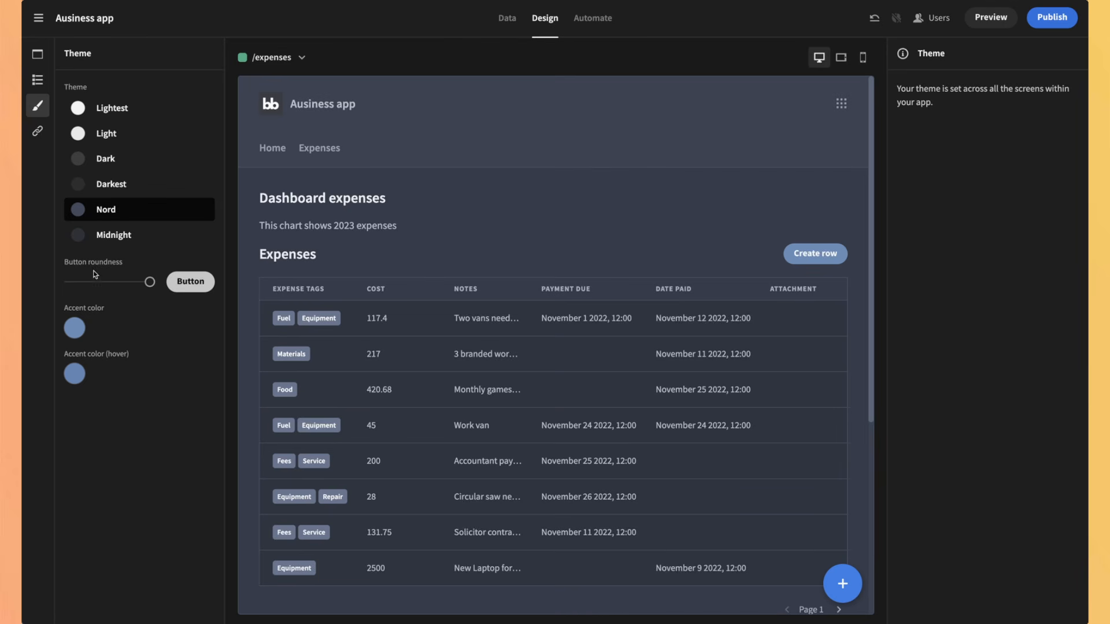
{"action": "left_click_drag", "start_coordinate": [151, 283], "coordinate": [84, 283]}
{"action": "left_click", "coordinate": [96, 282]}
{"action": "left_click", "coordinate": [75, 330]}
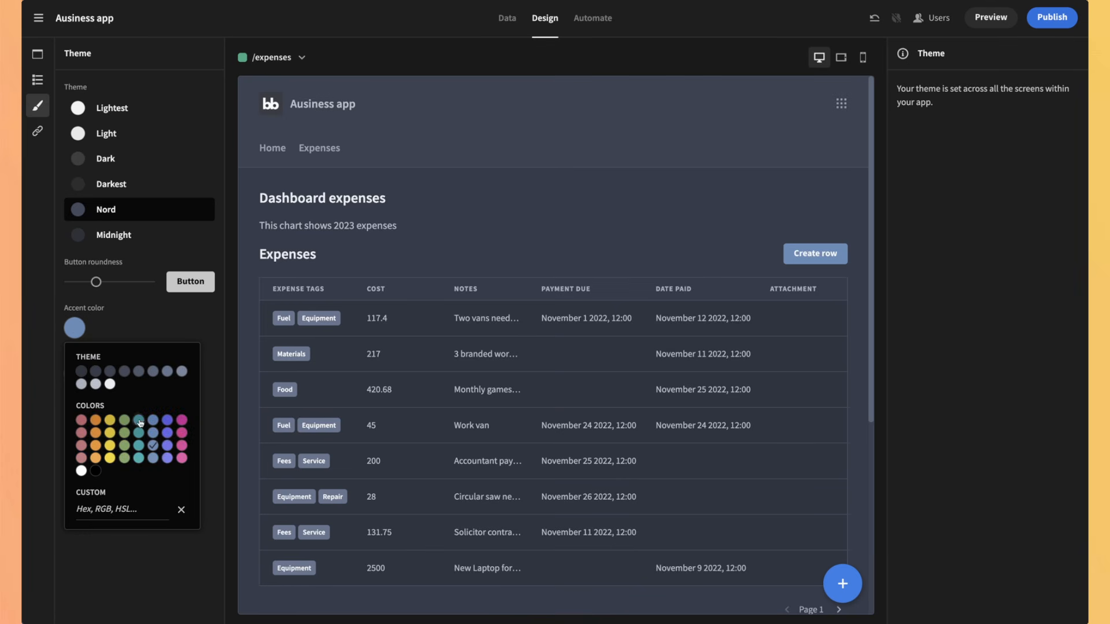
{"action": "left_click", "coordinate": [182, 419]}
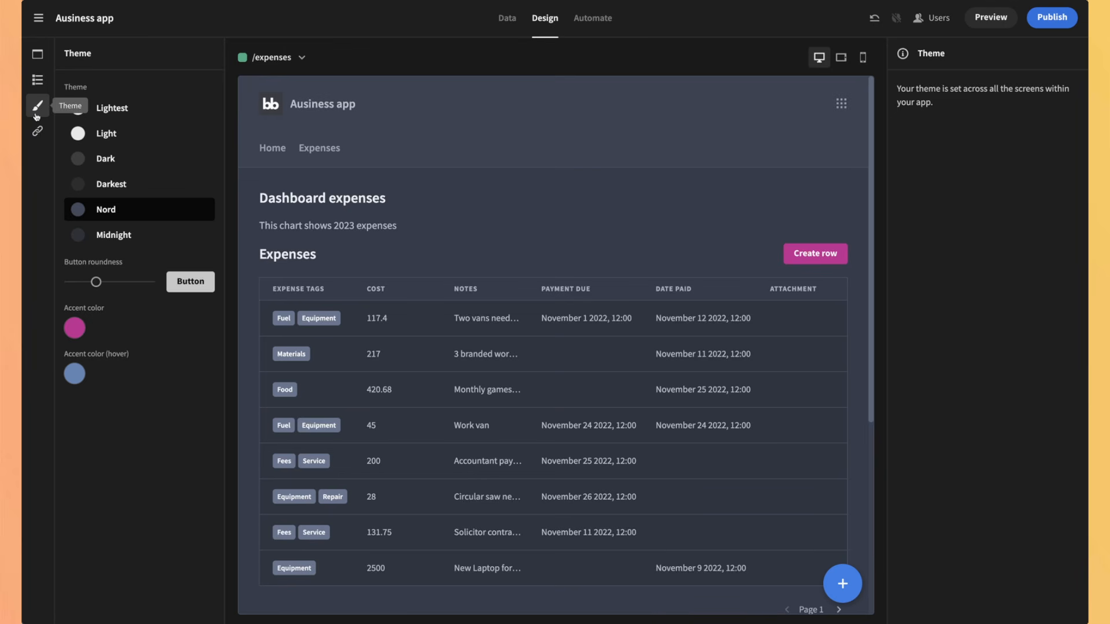
Step: Toggle the header logo and title off and back on in navigation settings
{"action": "left_click", "coordinate": [35, 135]}
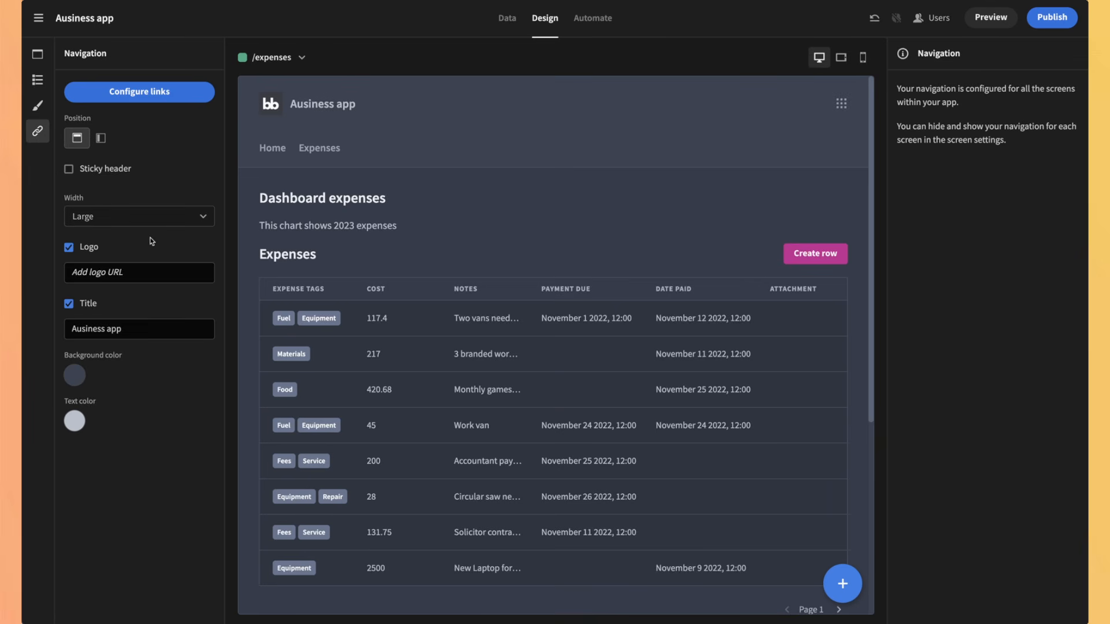
{"action": "left_click", "coordinate": [69, 248]}
{"action": "left_click", "coordinate": [69, 249]}
{"action": "left_click", "coordinate": [69, 304]}
{"action": "left_click", "coordinate": [68, 303]}
Step: Correct the navigation title from 'Ausiness app' to 'Business app'
{"action": "left_click_drag", "start_coordinate": [77, 330], "coordinate": [72, 330]}
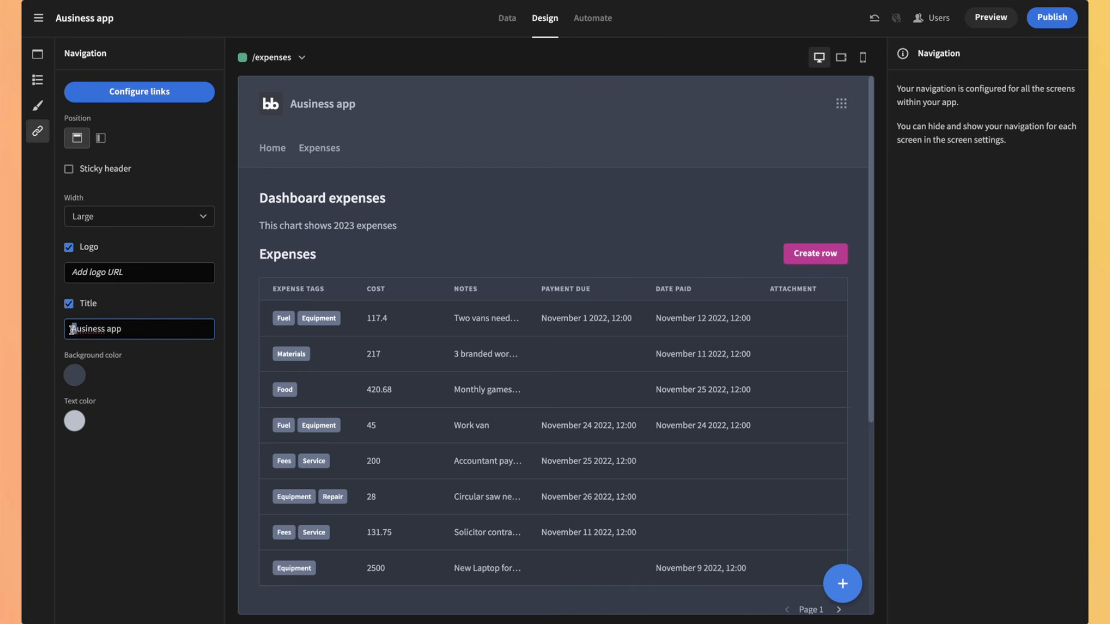
{"action": "type", "text": "B"}
{"action": "left_click", "coordinate": [73, 318]}
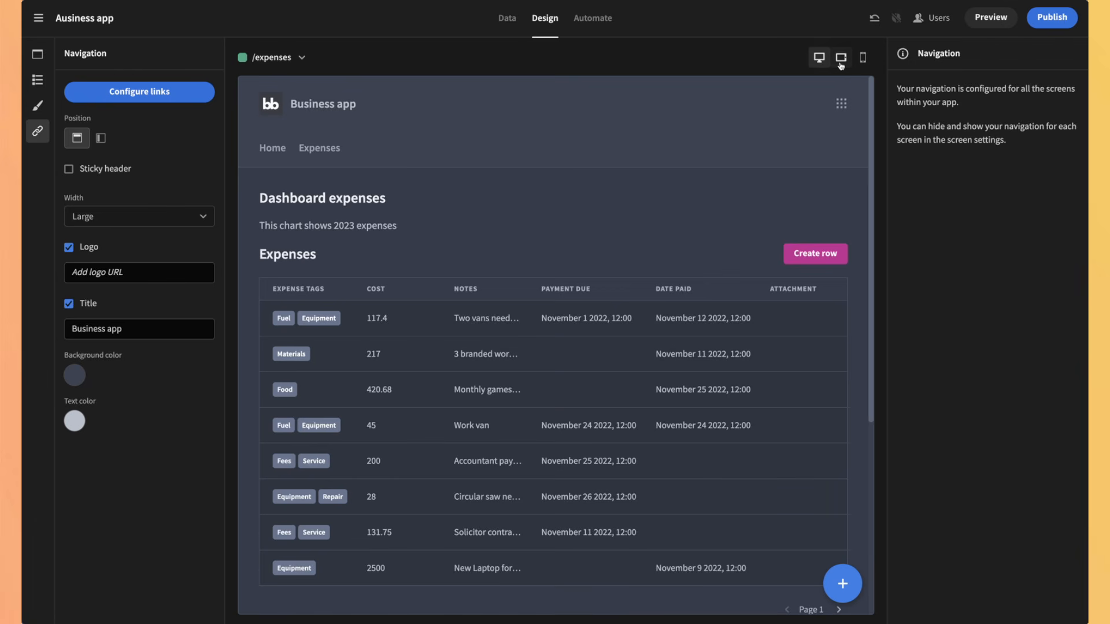
Step: Preview the screen at tablet and phone sizes, opening and closing the mobile menu
{"action": "left_click", "coordinate": [841, 57]}
{"action": "left_click", "coordinate": [863, 57]}
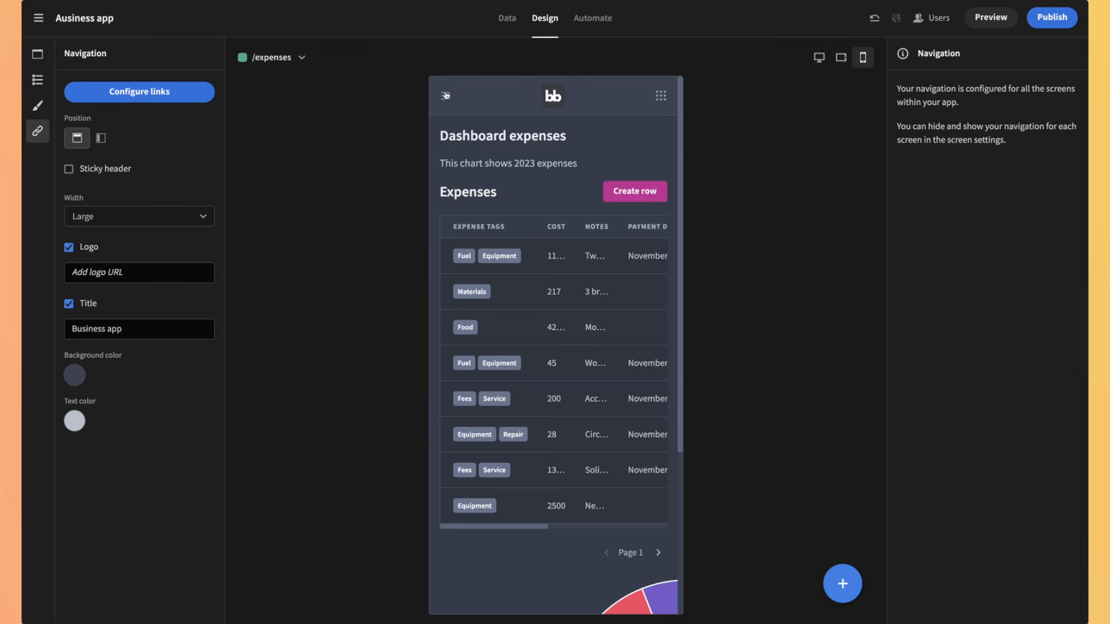
{"action": "left_click", "coordinate": [446, 96]}
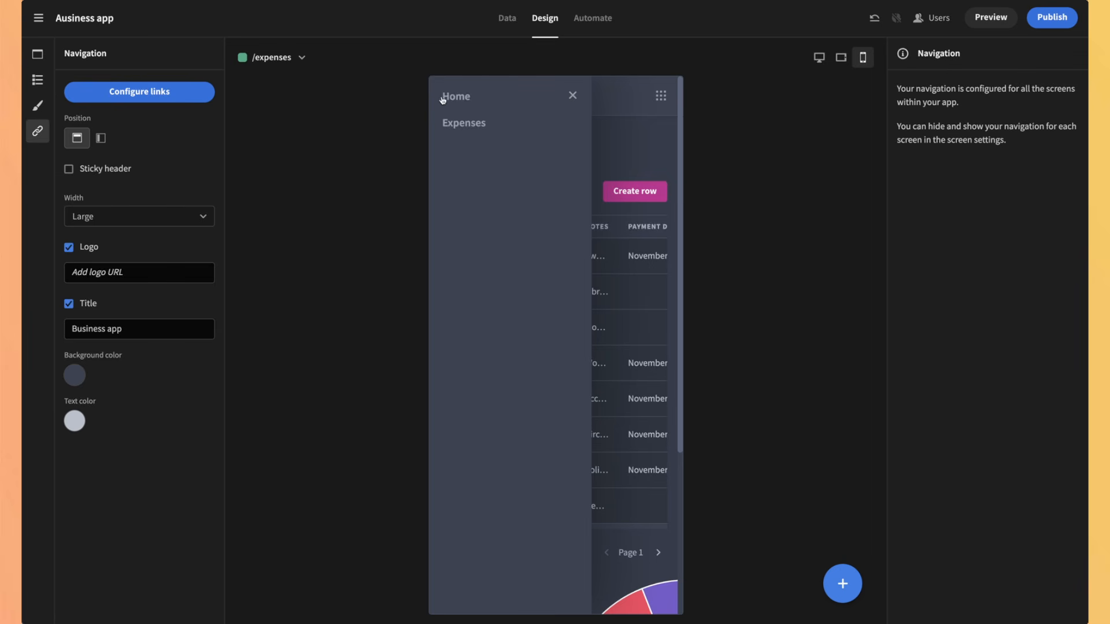
{"action": "left_click", "coordinate": [573, 95]}
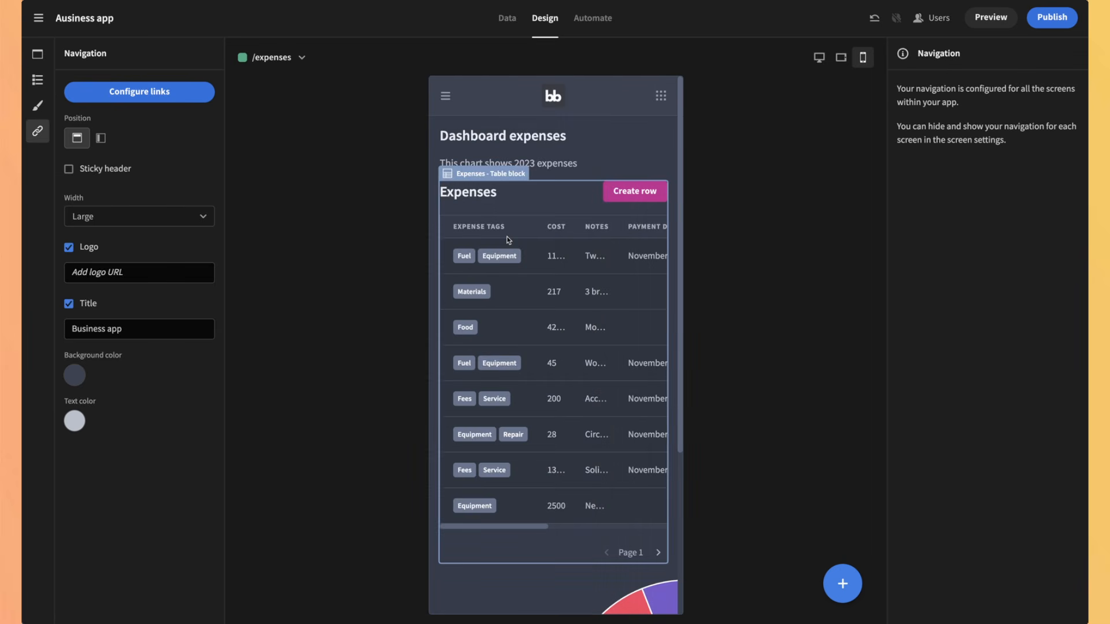
Step: Scroll around the phone preview, then switch to the Automate section
{"action": "scroll", "coordinate": [508, 240], "scroll_direction": "down", "scroll_amount": 1}
{"action": "scroll", "coordinate": [521, 255], "scroll_direction": "right", "scroll_amount": 5}
{"action": "scroll", "coordinate": [528, 256], "scroll_direction": "left", "scroll_amount": 5}
{"action": "scroll", "coordinate": [513, 426], "scroll_direction": "down", "scroll_amount": 4}
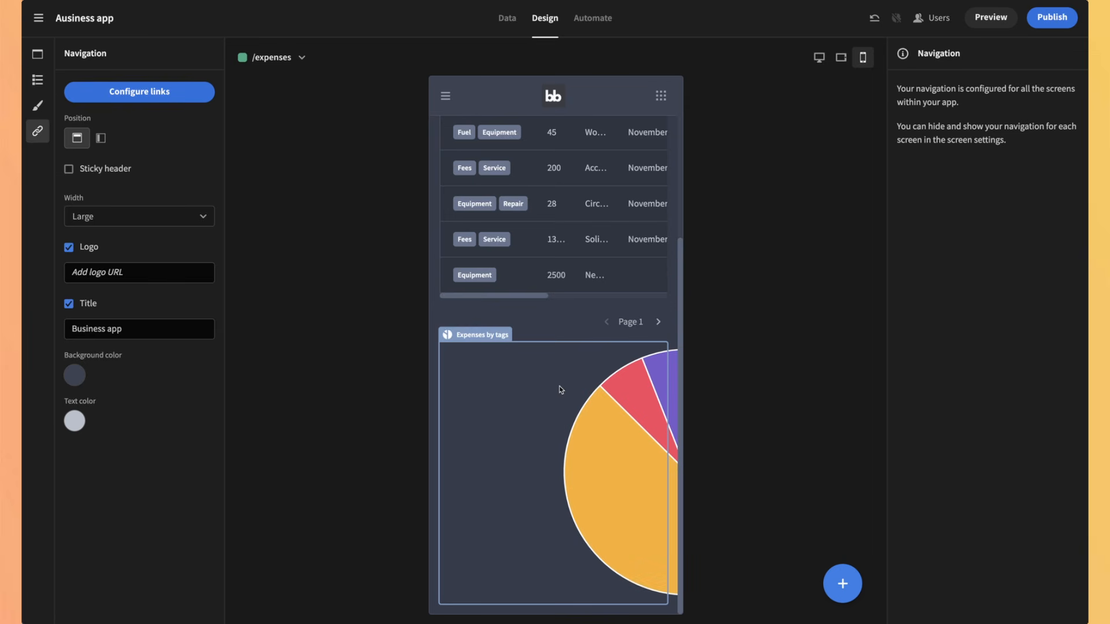
{"action": "scroll", "coordinate": [561, 389], "scroll_direction": "up", "scroll_amount": 3}
{"action": "scroll", "coordinate": [560, 389], "scroll_direction": "up", "scroll_amount": 2}
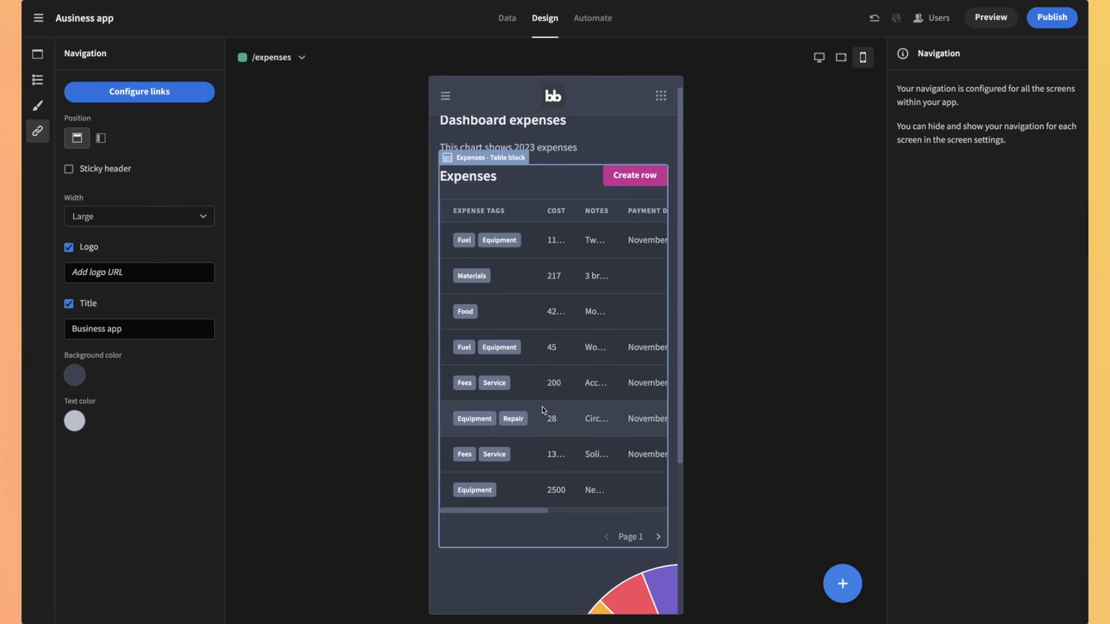
{"action": "scroll", "coordinate": [515, 151], "scroll_direction": "up", "scroll_amount": 1}
{"action": "left_click", "coordinate": [594, 28]}
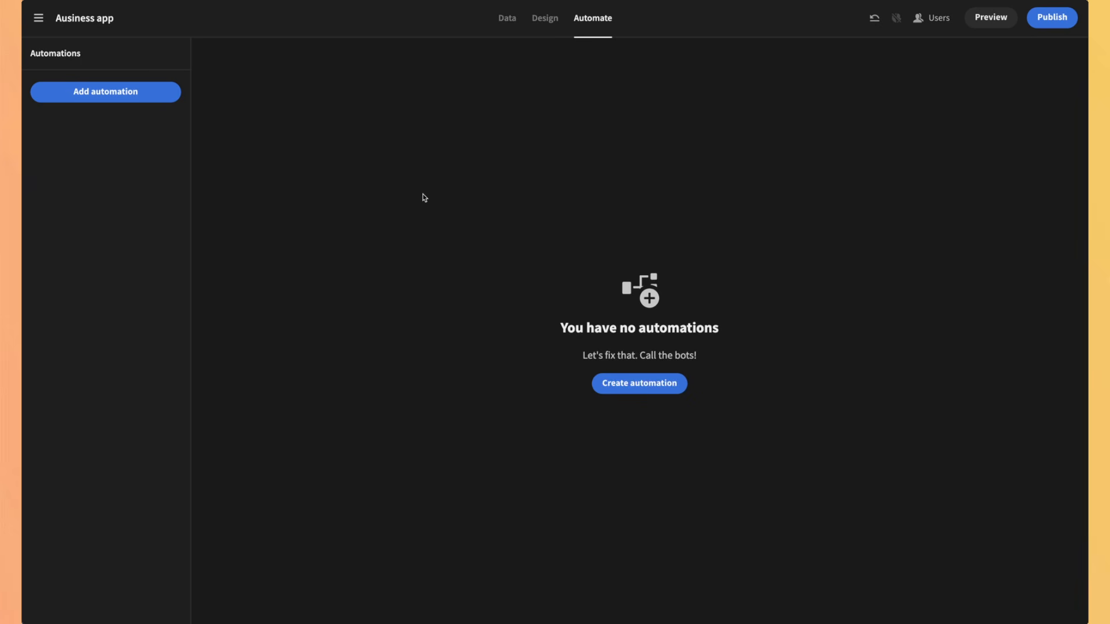
Step: Create an automation named 'Daily task' with a Cron Trigger and save it
{"action": "left_click", "coordinate": [640, 385]}
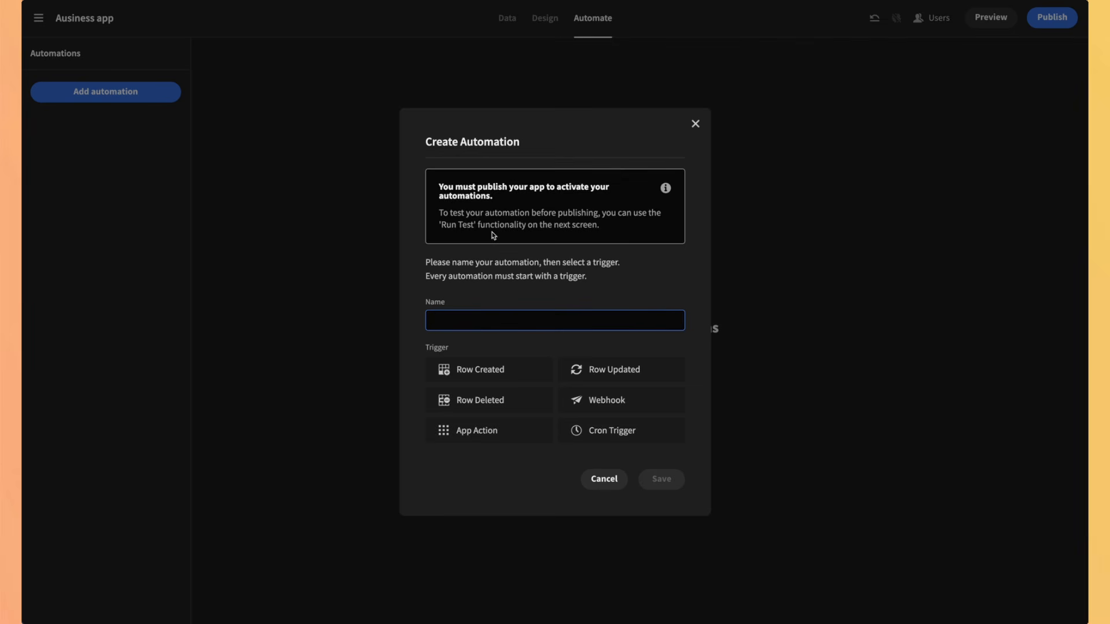
{"action": "type", "text": "Daily task"}
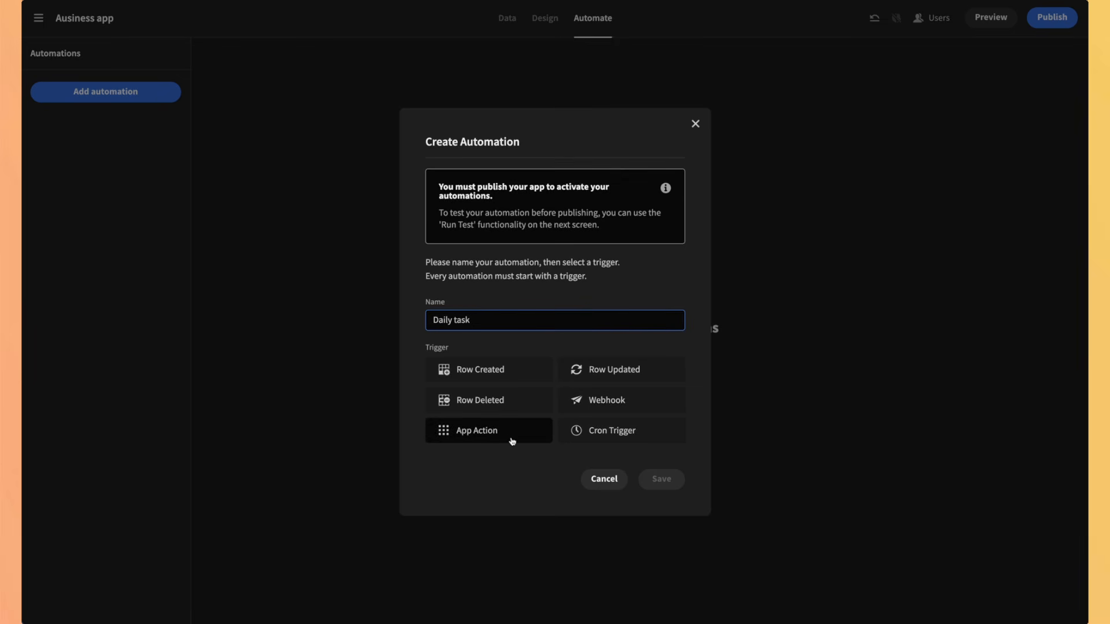
{"action": "left_click", "coordinate": [611, 434]}
{"action": "left_click", "coordinate": [658, 479]}
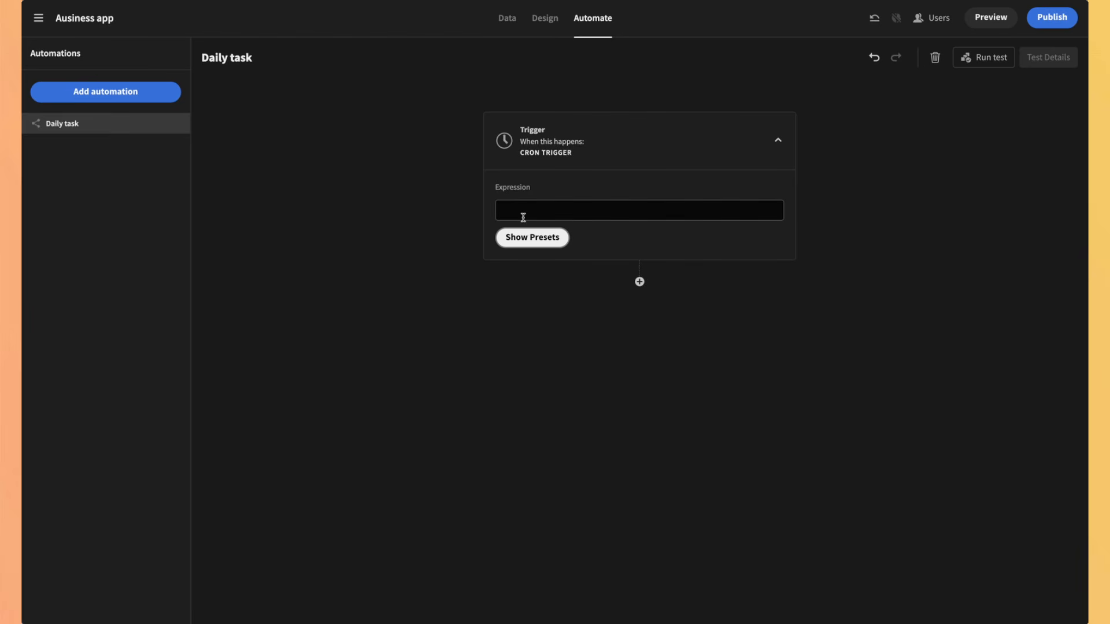
Step: Set the Daily task cron trigger to the 'Every Morning at 8AM' preset (0 8 * * *)
{"action": "left_click", "coordinate": [523, 236]}
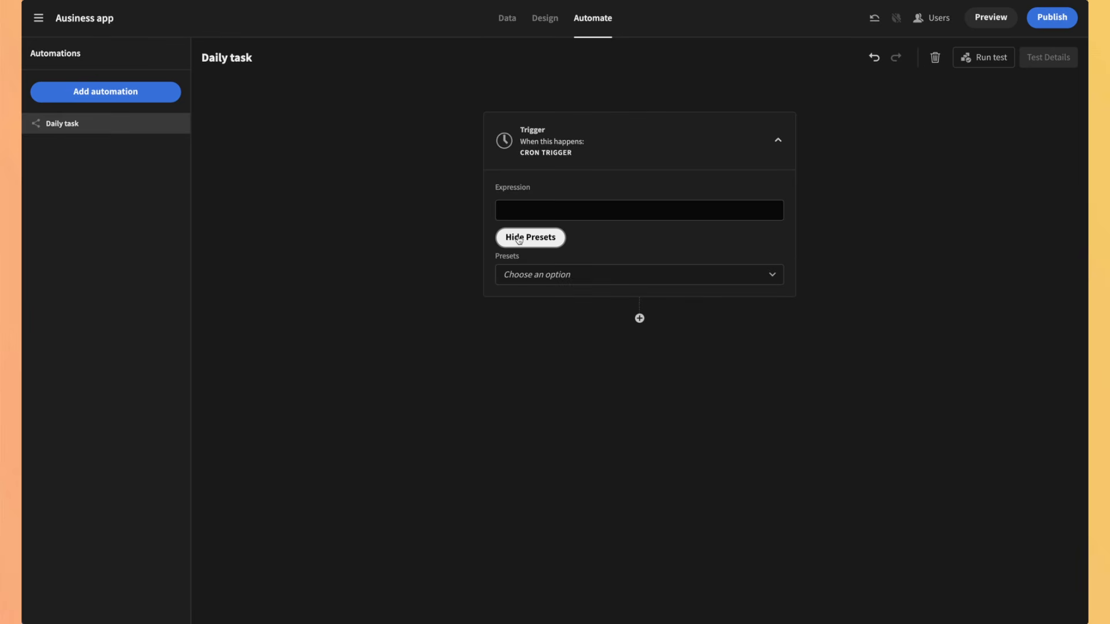
{"action": "left_click", "coordinate": [596, 274]}
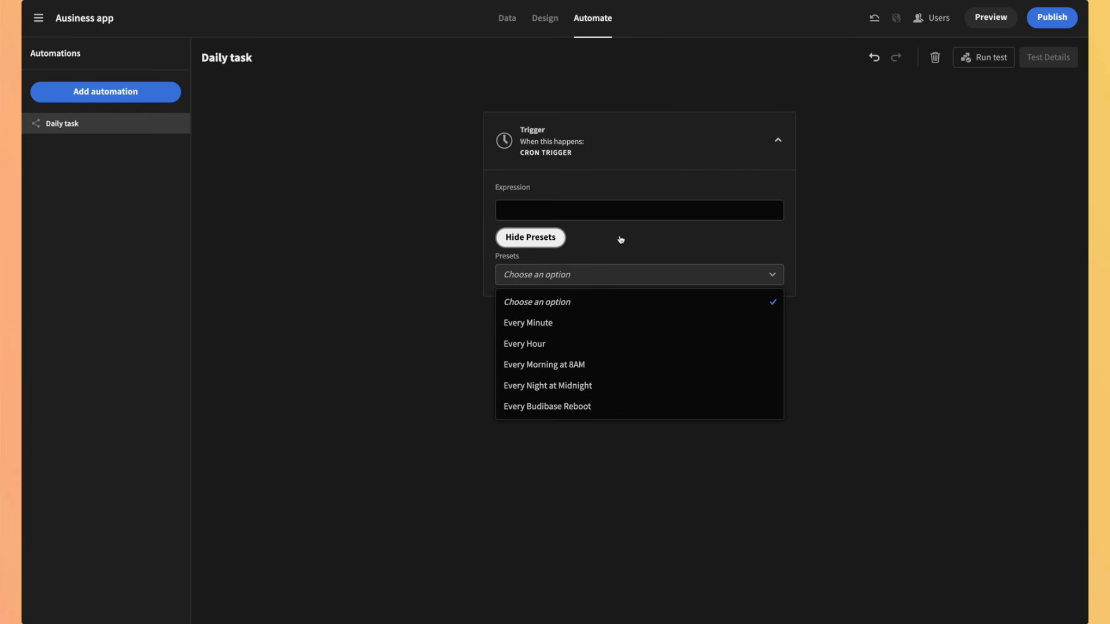
{"action": "left_click", "coordinate": [594, 365]}
{"action": "left_click_drag", "start_coordinate": [502, 209], "coordinate": [540, 208]}
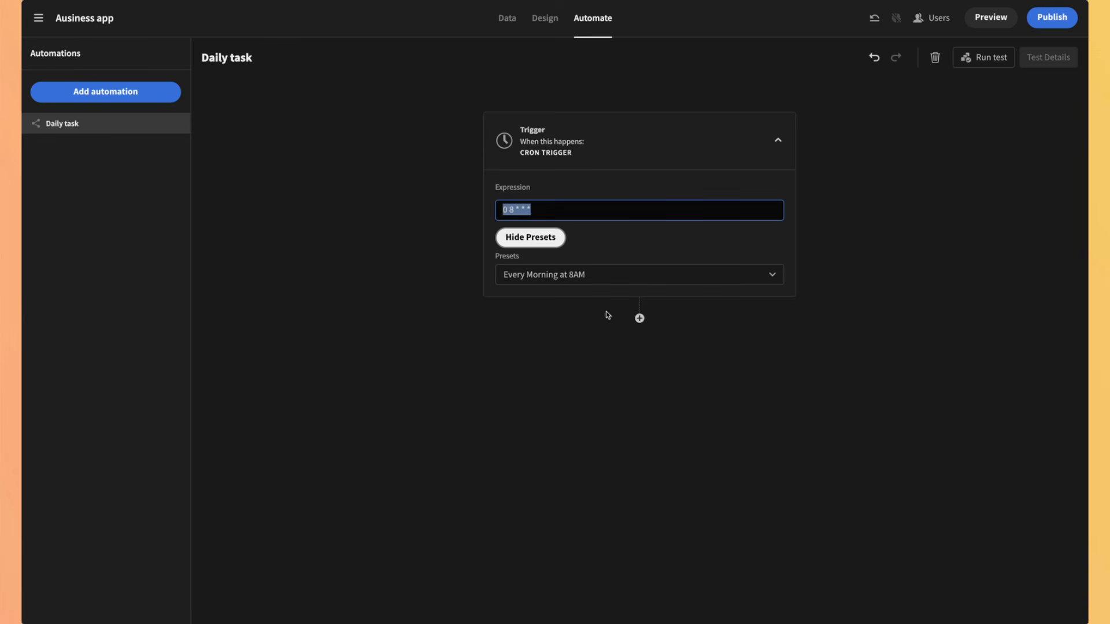
Step: Open the add-step choices after the trigger and close them without adding a step
{"action": "left_click", "coordinate": [639, 318]}
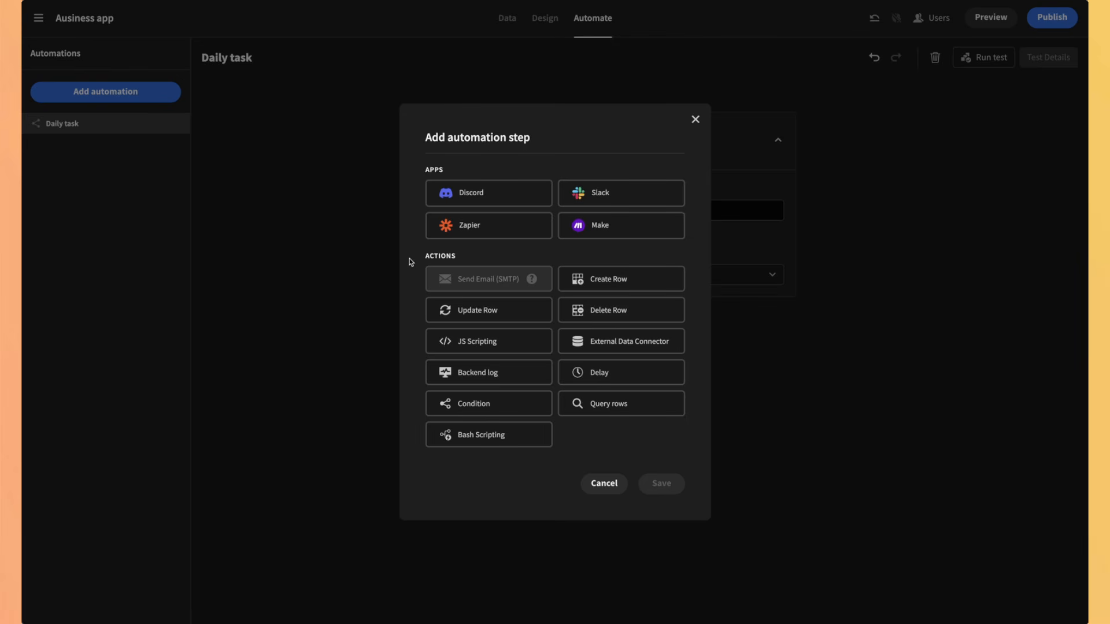
{"action": "mouse_move", "coordinate": [531, 280]}
{"action": "left_click", "coordinate": [694, 118]}
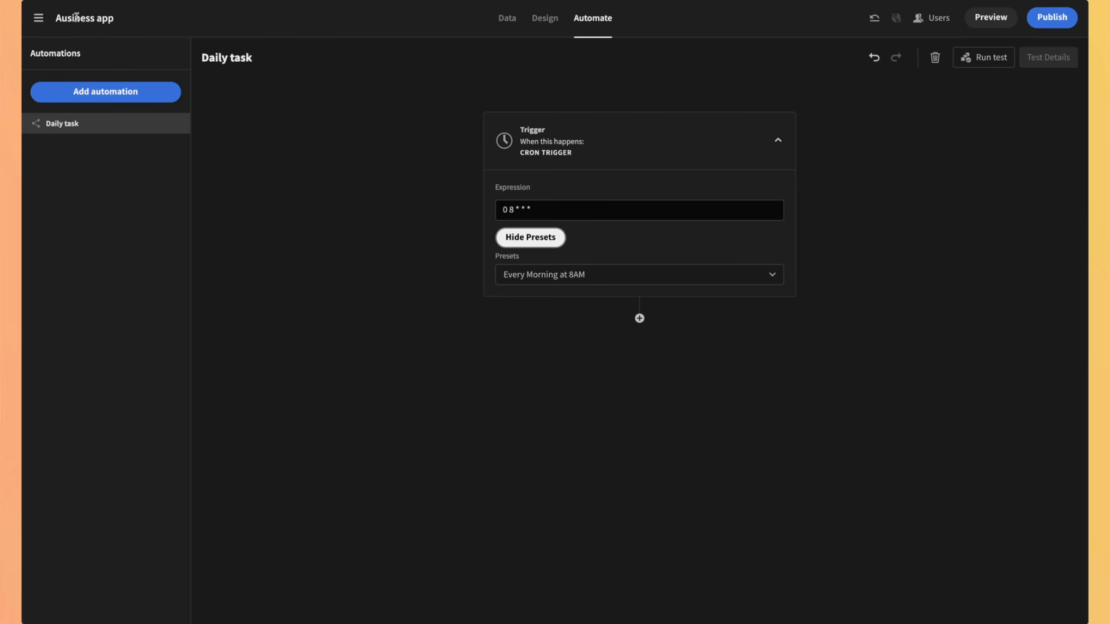
Step: Exit the app editor to the portal and view the app templates
{"action": "left_click", "coordinate": [39, 19]}
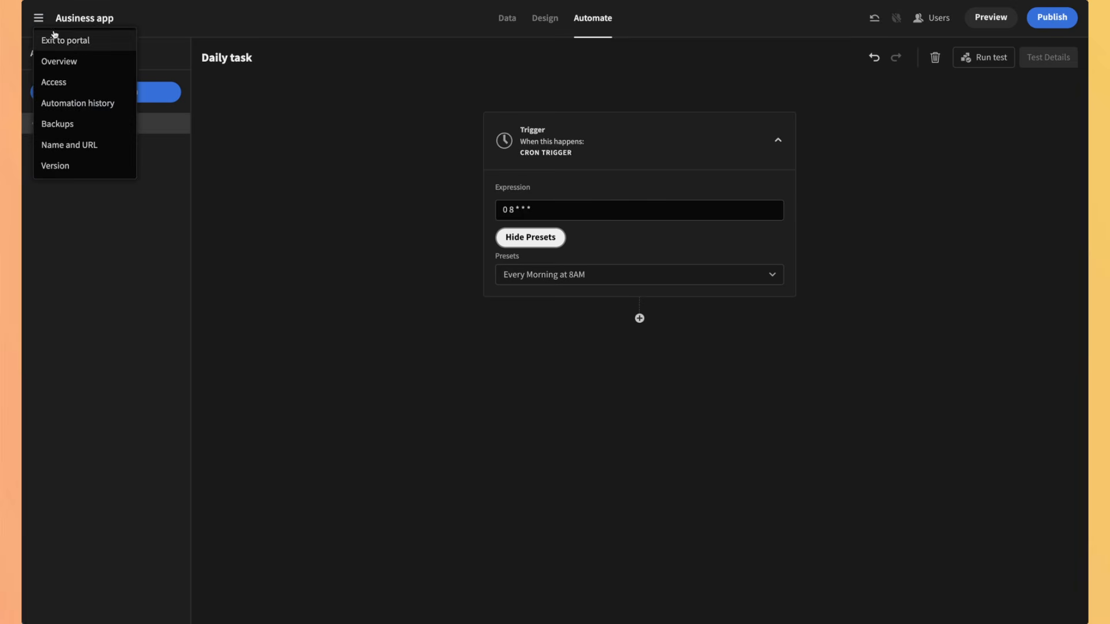
{"action": "left_click", "coordinate": [59, 38]}
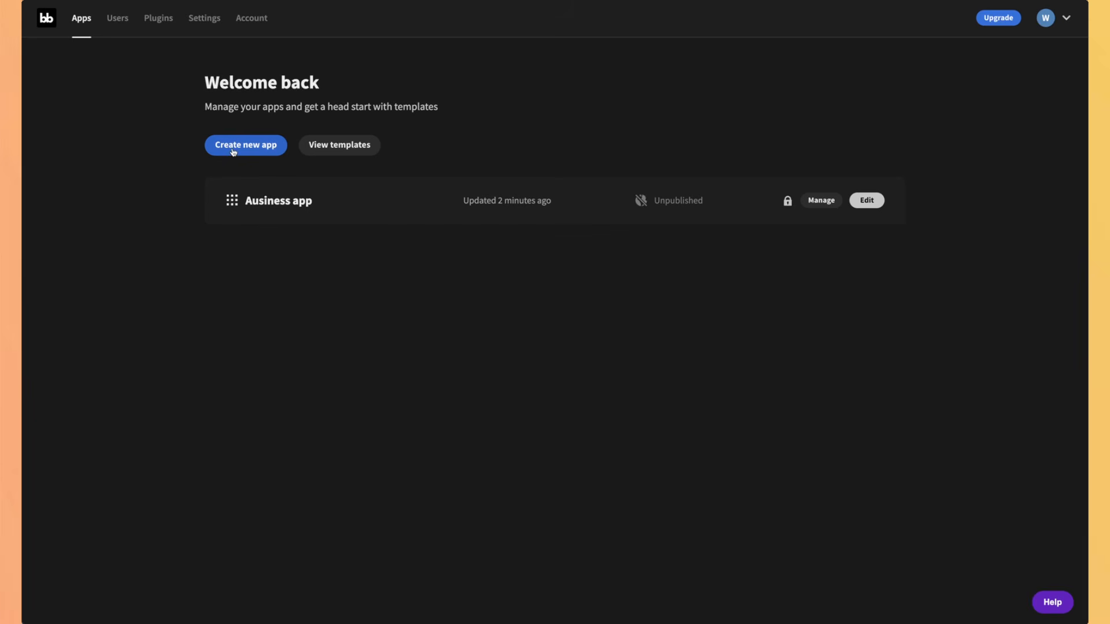
{"action": "left_click", "coordinate": [337, 146]}
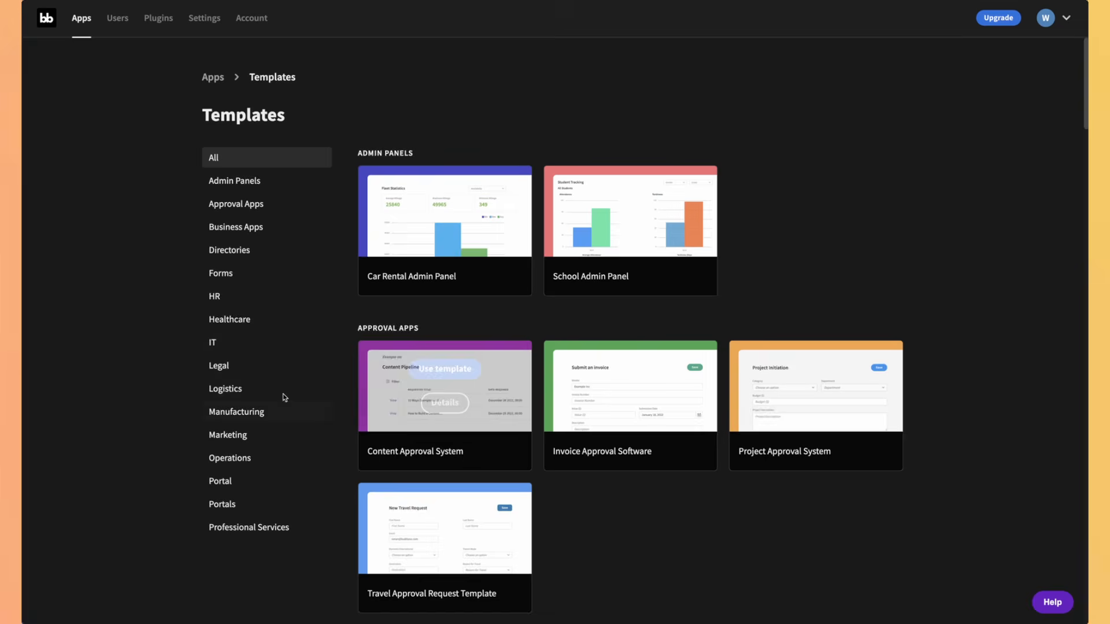
Step: Browse Admin Panels, Approval Apps, Business Apps, Directories, Forms and HR templates, then open Users
{"action": "left_click", "coordinate": [265, 183]}
{"action": "left_click", "coordinate": [259, 203]}
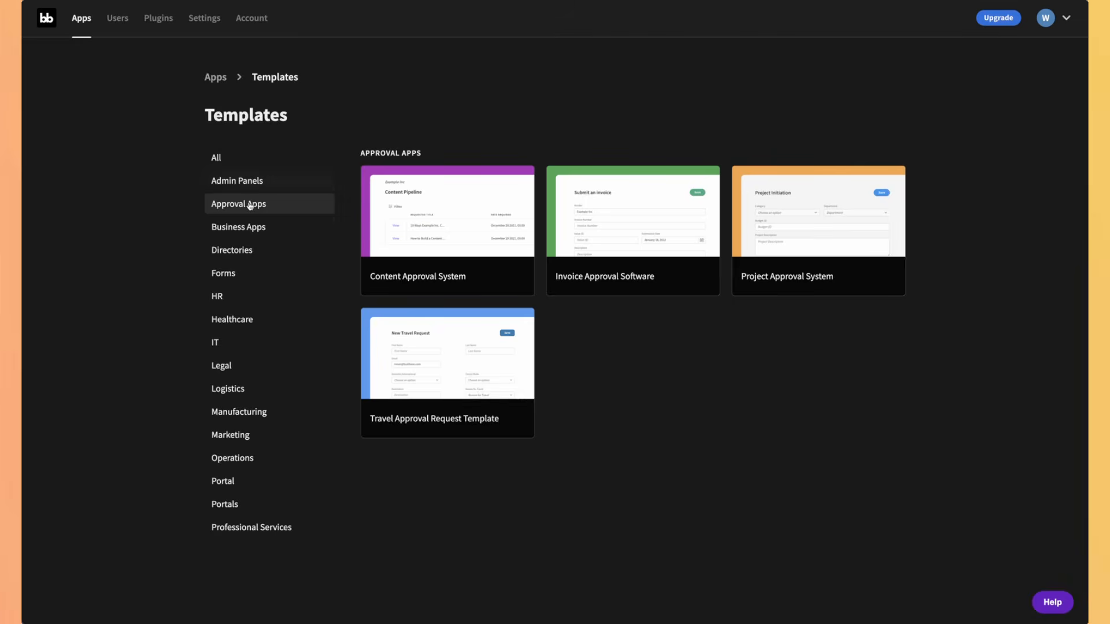
{"action": "left_click", "coordinate": [243, 235]}
{"action": "left_click", "coordinate": [237, 252]}
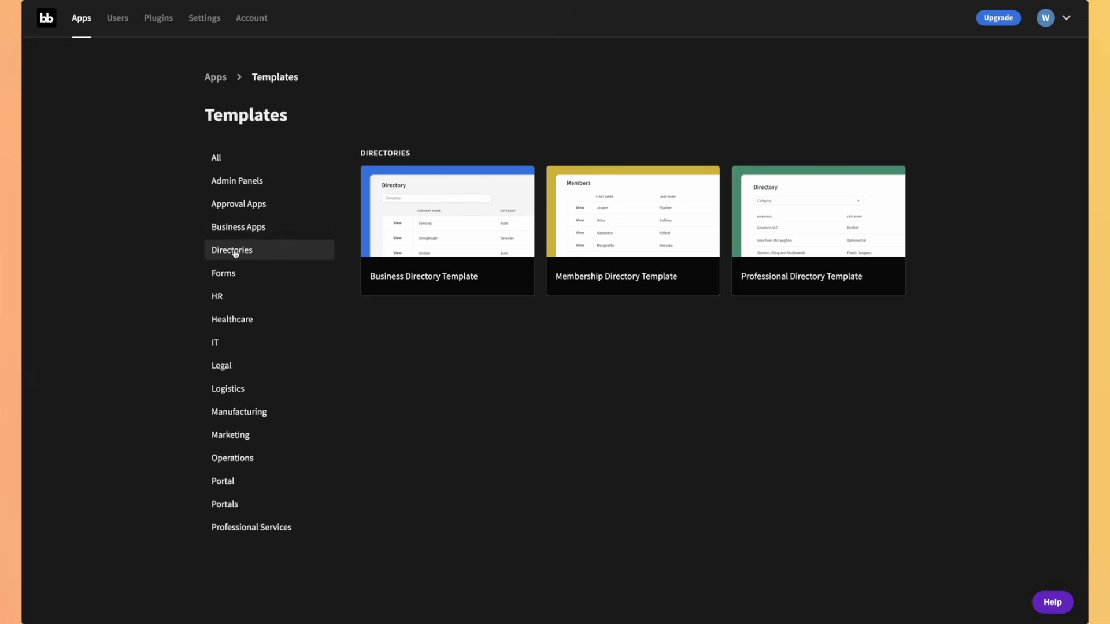
{"action": "left_click", "coordinate": [225, 281]}
{"action": "left_click", "coordinate": [218, 303]}
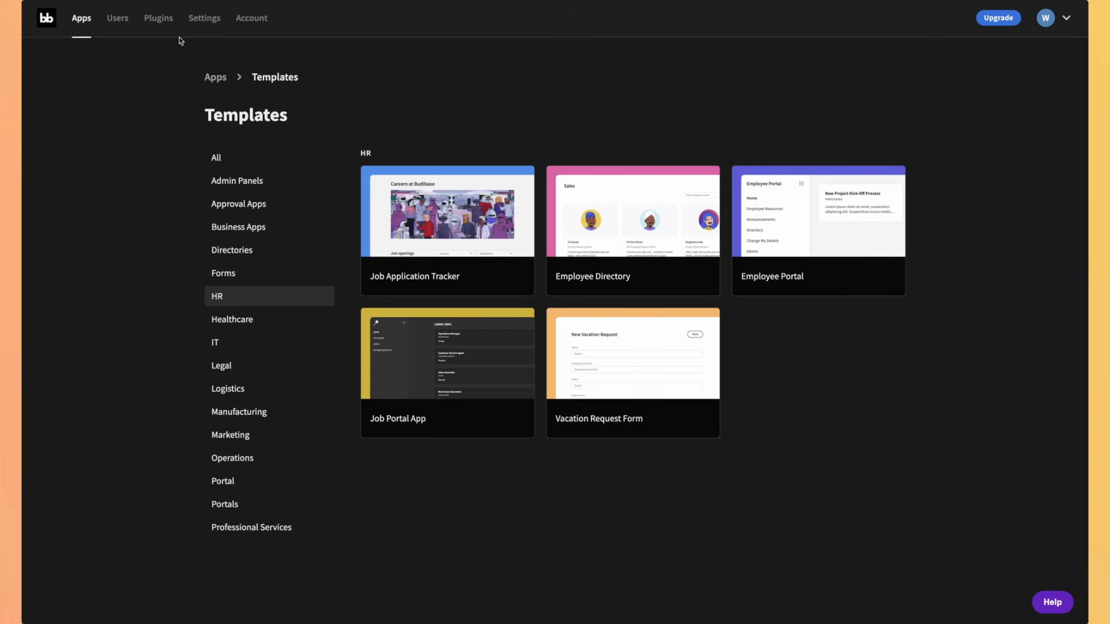
{"action": "left_click", "coordinate": [118, 23]}
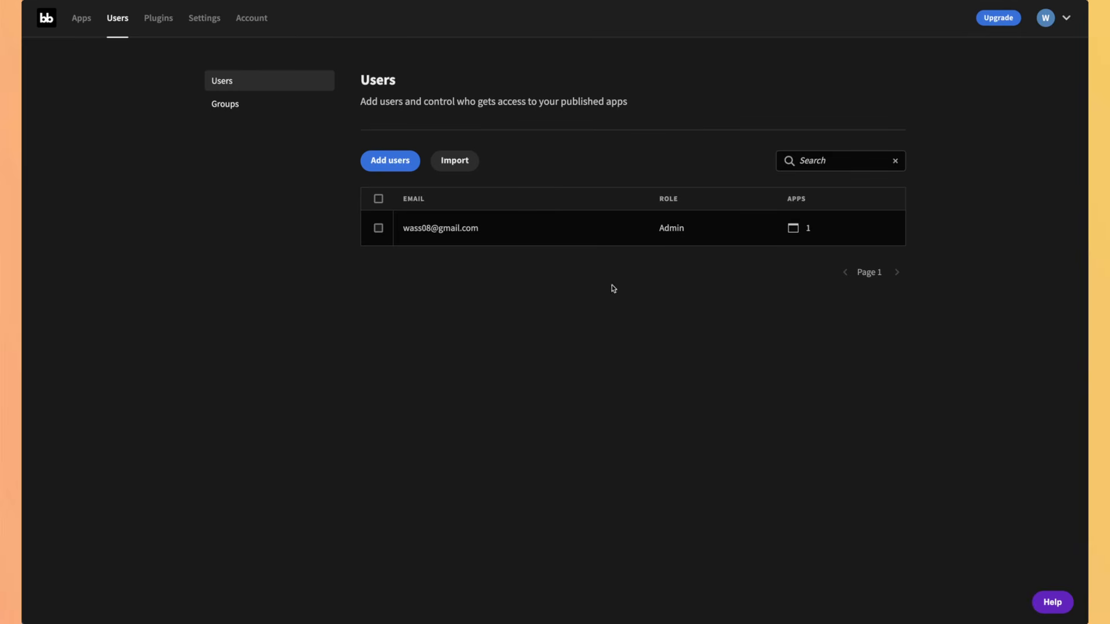
Step: Visit Groups and Users, then start adding a user and check role options, keeping App User
{"action": "left_click", "coordinate": [237, 103]}
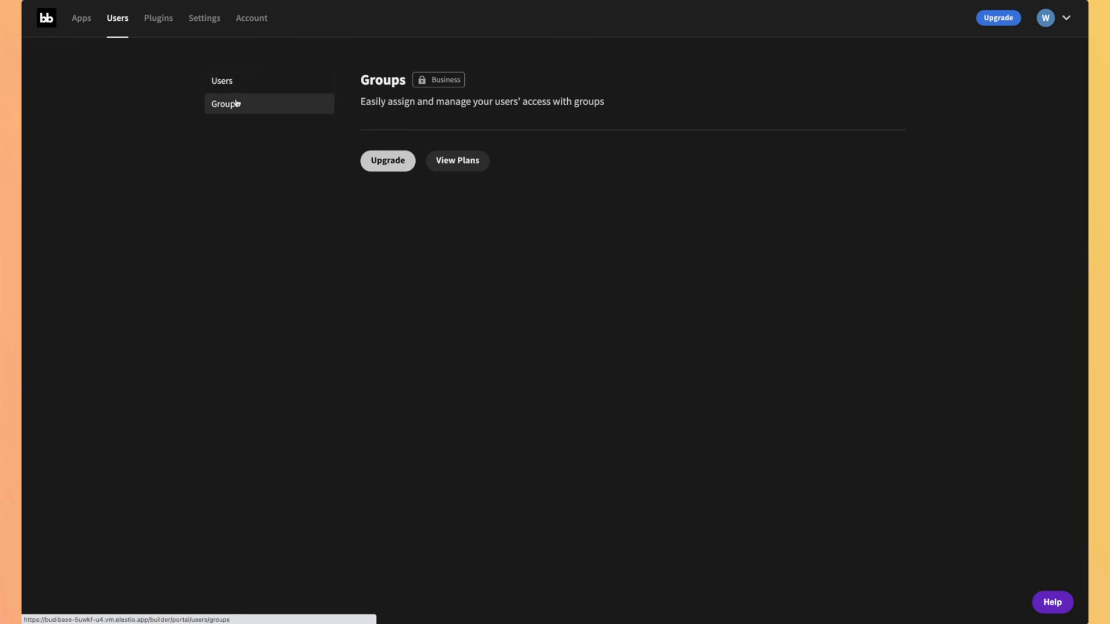
{"action": "left_click", "coordinate": [233, 86]}
{"action": "left_click", "coordinate": [383, 162]}
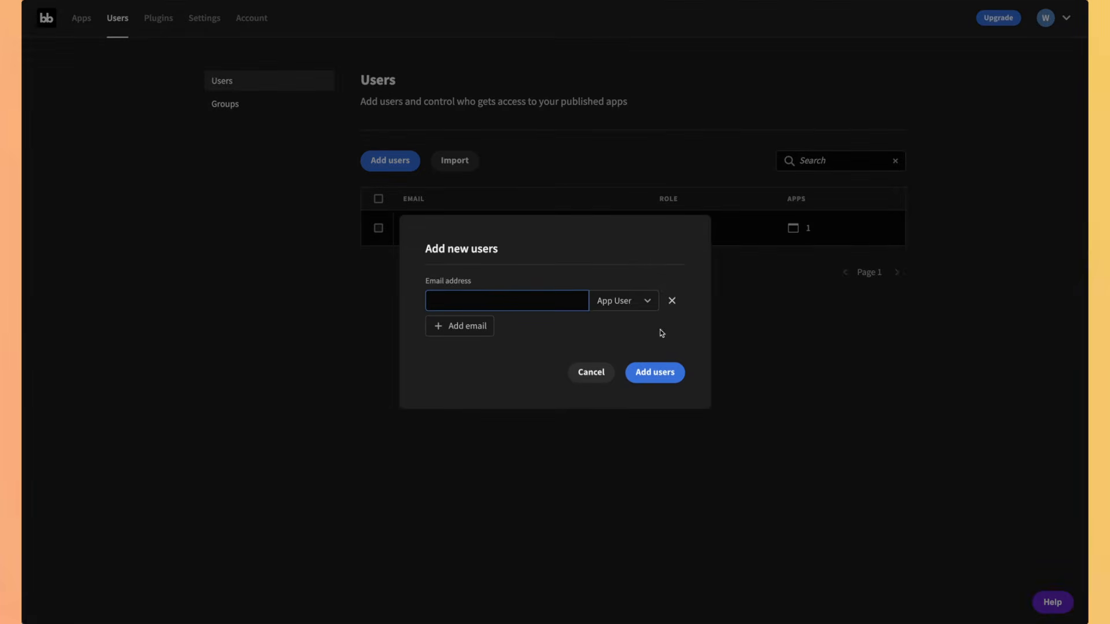
{"action": "left_click", "coordinate": [623, 301]}
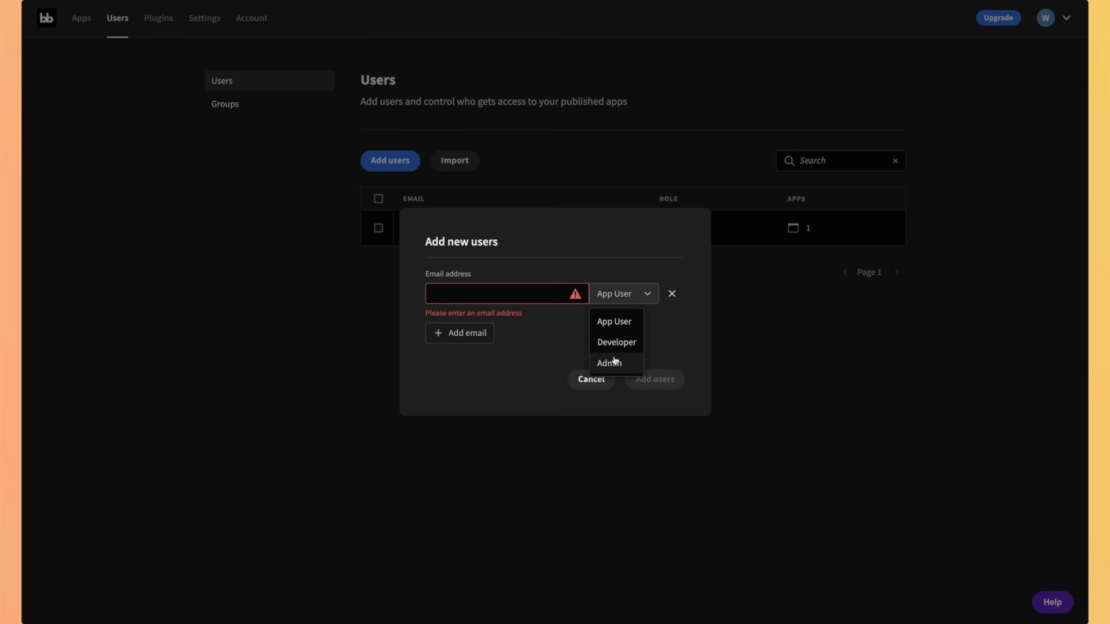
{"action": "left_click", "coordinate": [585, 350]}
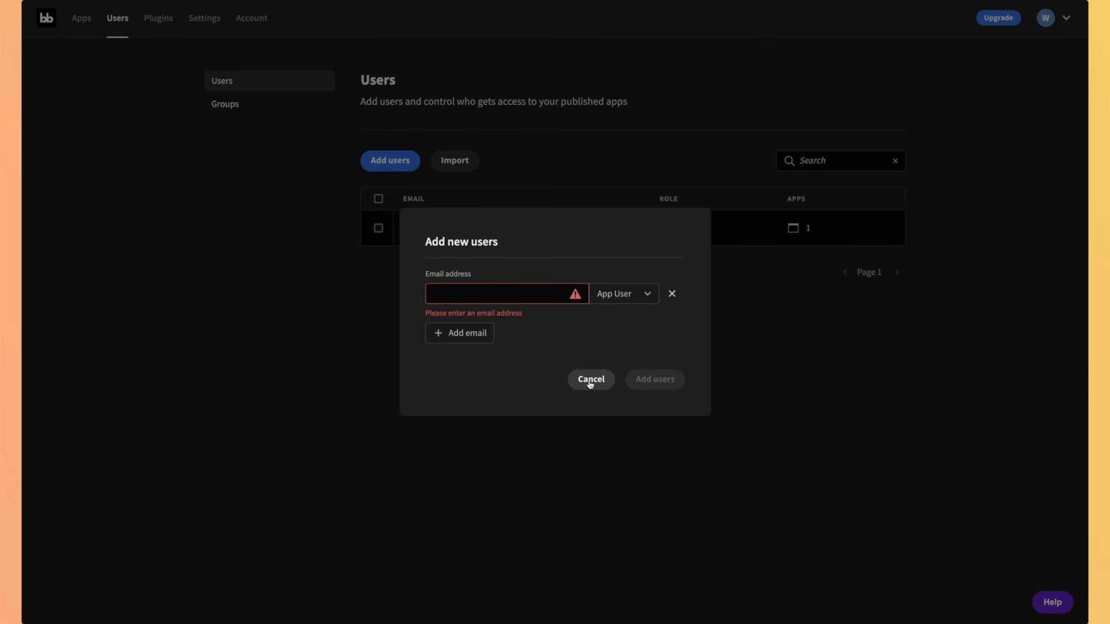
Step: Cancel adding users and follow the Plugins page's GitHub repository link
{"action": "left_click", "coordinate": [590, 380]}
{"action": "left_click", "coordinate": [154, 18]}
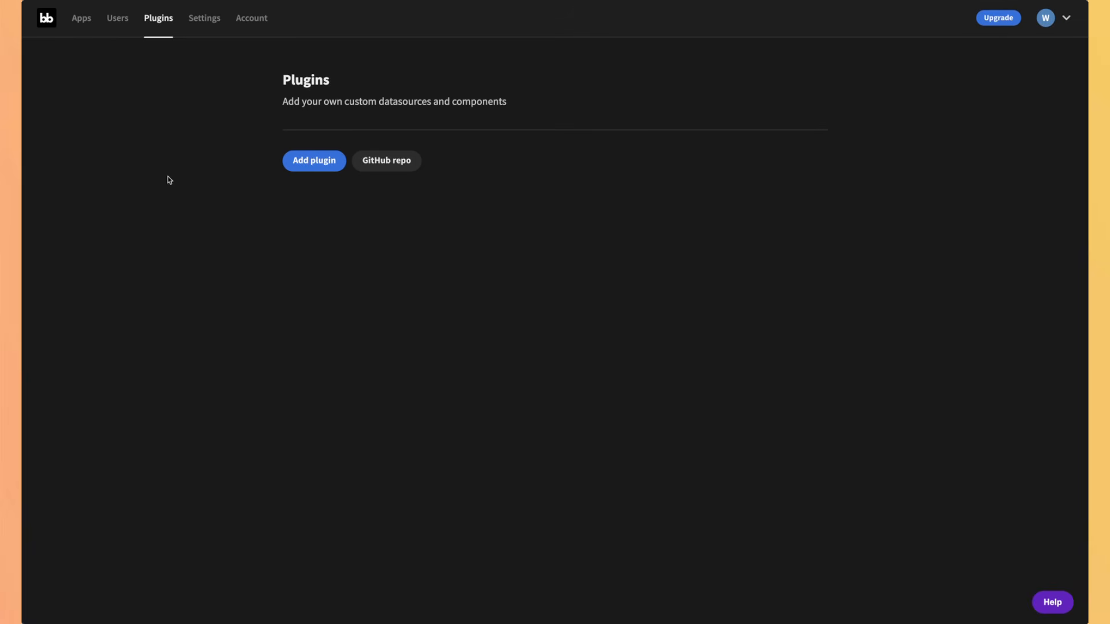
{"action": "left_click", "coordinate": [385, 170]}
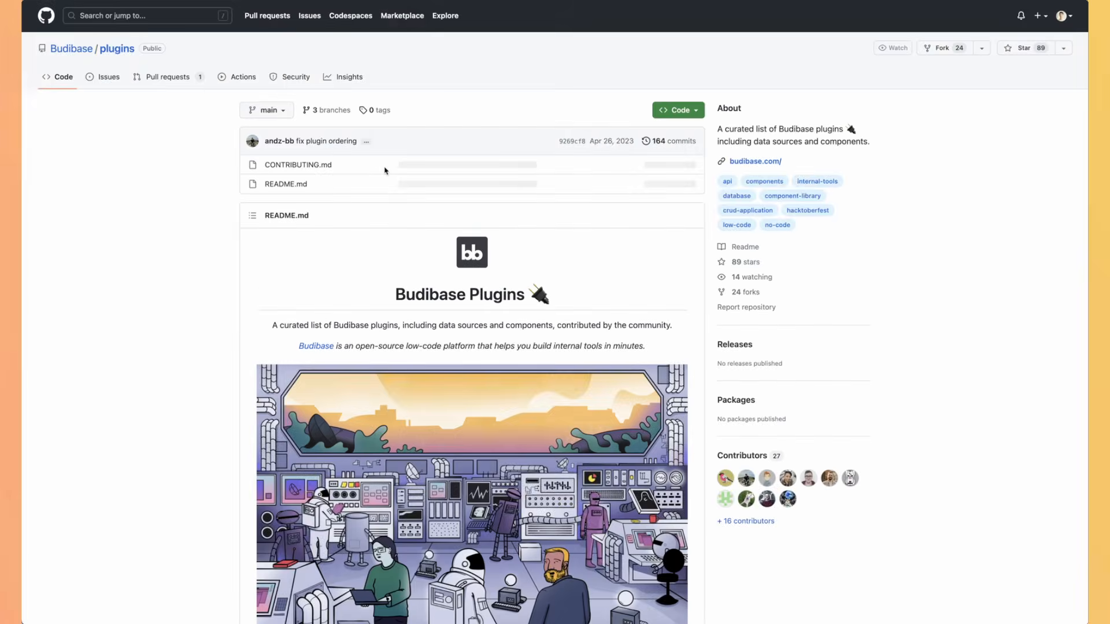
Step: Scroll the Budibase/plugins README through the Datasources and Components plugin tables
{"action": "scroll", "coordinate": [155, 403], "scroll_direction": "down", "scroll_amount": 20}
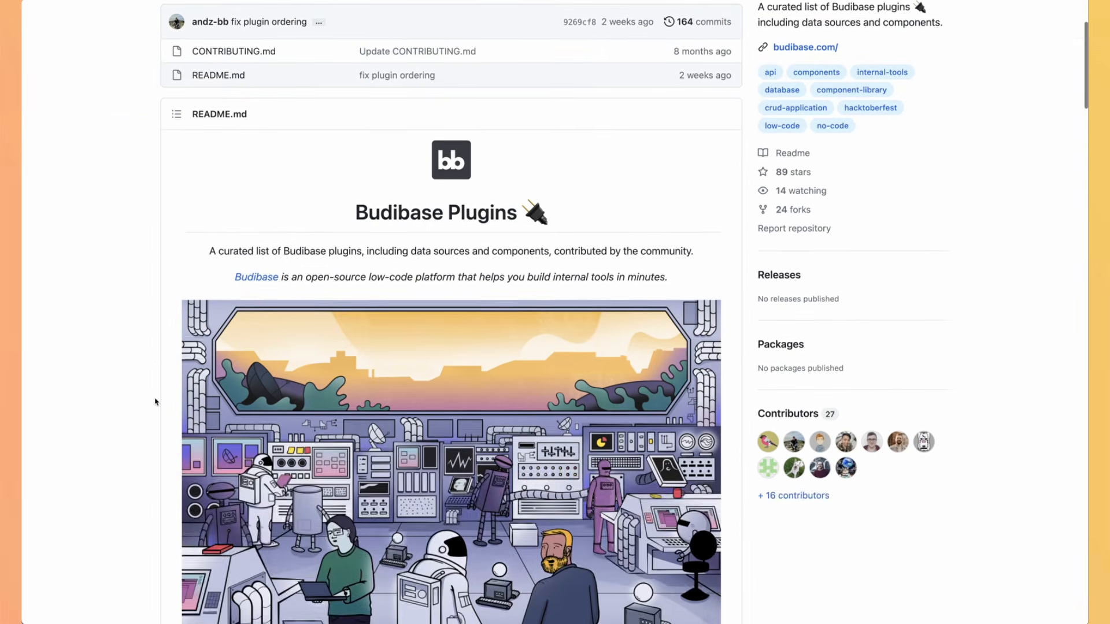
{"action": "scroll", "coordinate": [155, 403], "scroll_direction": "down", "scroll_amount": 10}
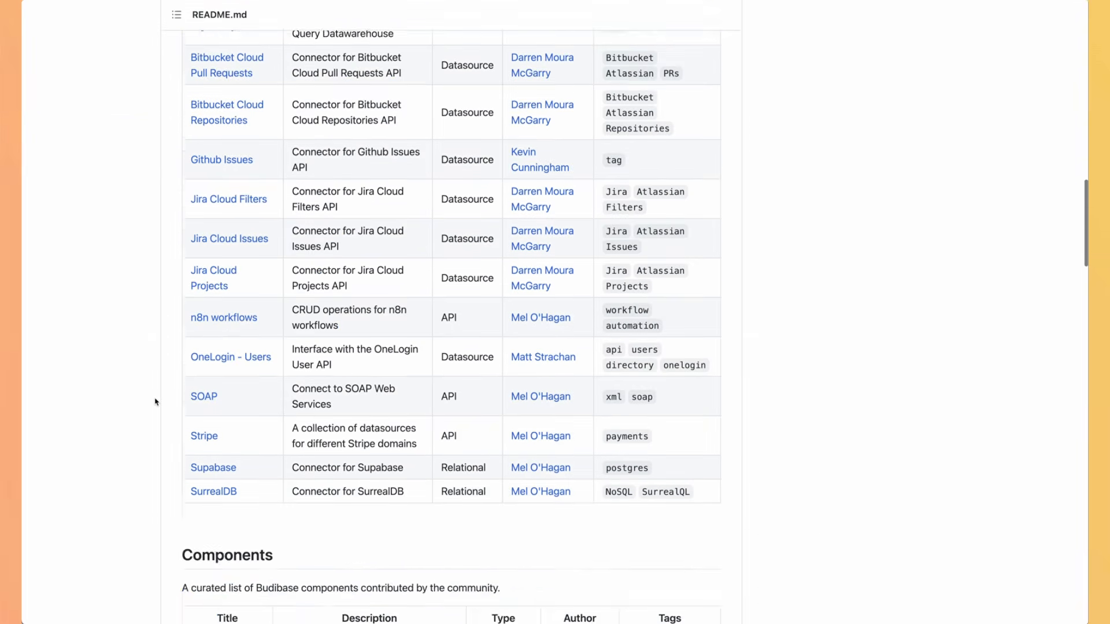
{"action": "scroll", "coordinate": [155, 403], "scroll_direction": "down", "scroll_amount": 10}
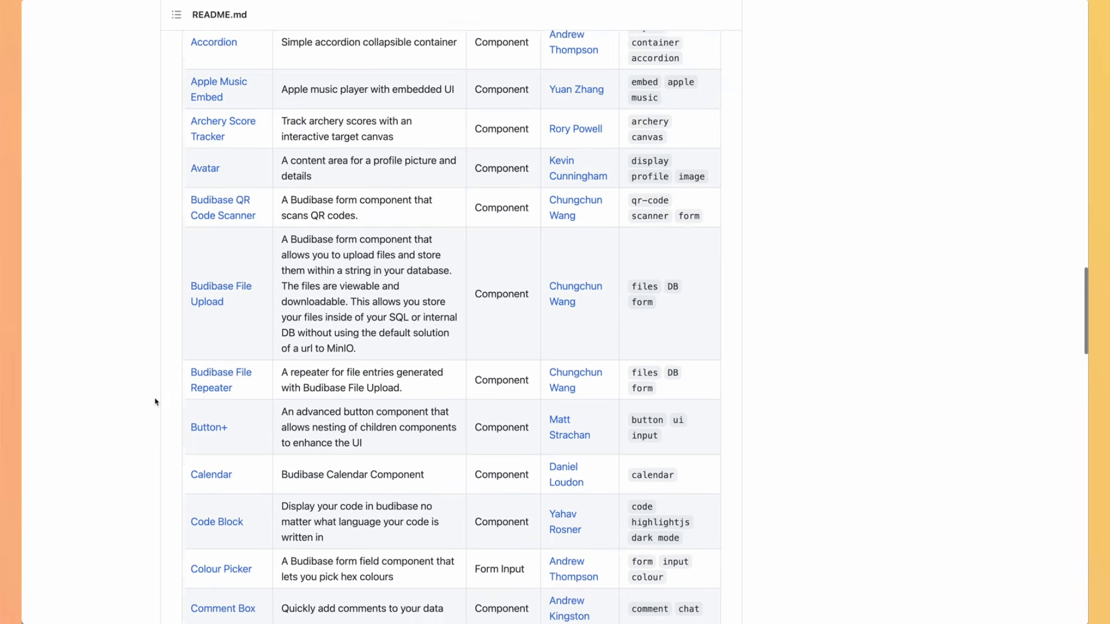
{"action": "scroll", "coordinate": [155, 403], "scroll_direction": "down", "scroll_amount": 10}
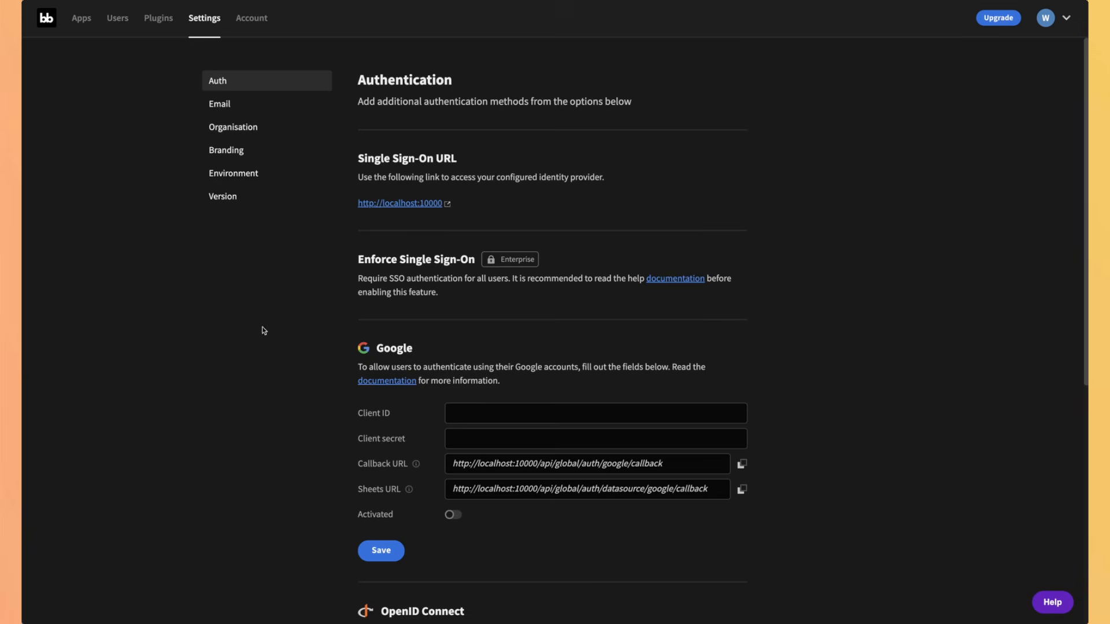
Step: Look through the Email, Organisation and Branding settings, then open Environment Variables
{"action": "left_click", "coordinate": [245, 107]}
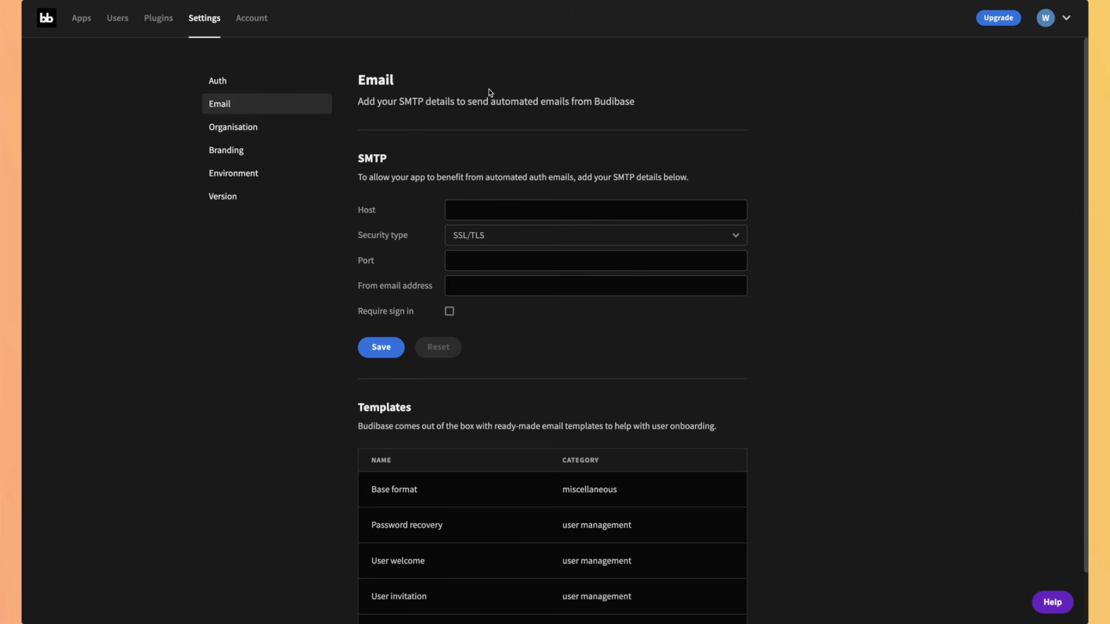
{"action": "left_click", "coordinate": [218, 131]}
{"action": "left_click", "coordinate": [239, 151]}
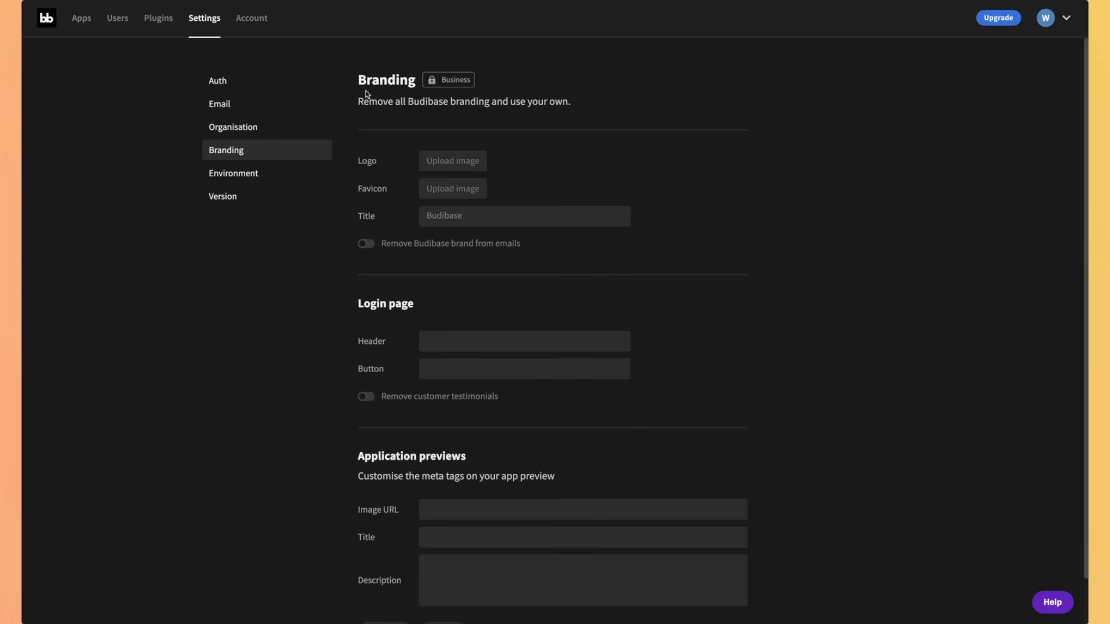
{"action": "left_click_drag", "start_coordinate": [572, 101], "coordinate": [355, 76]}
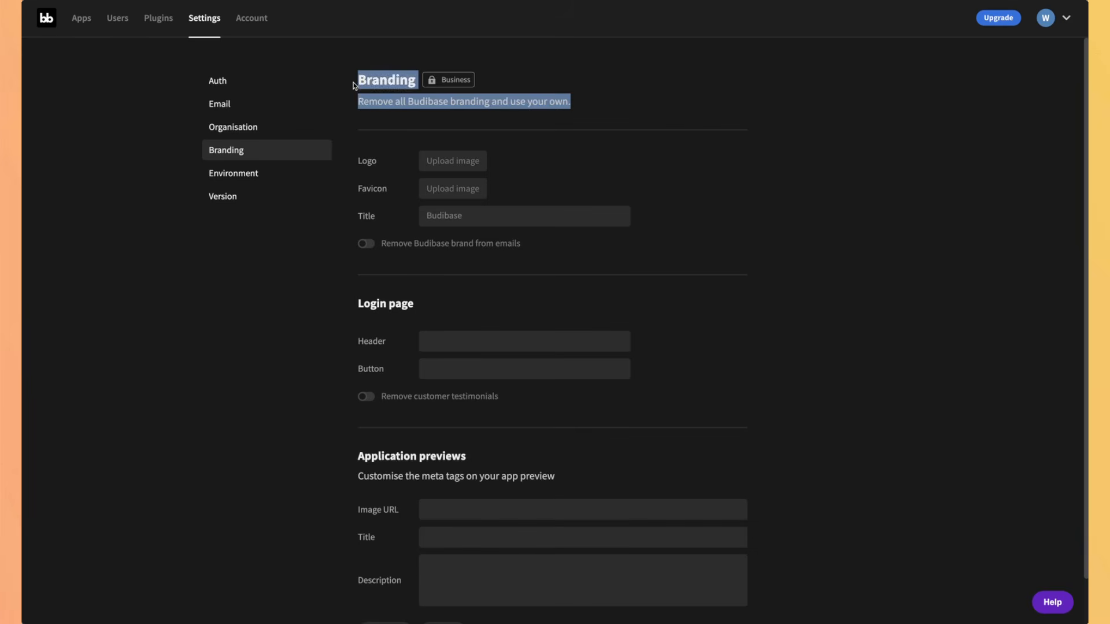
{"action": "left_click", "coordinate": [354, 85]}
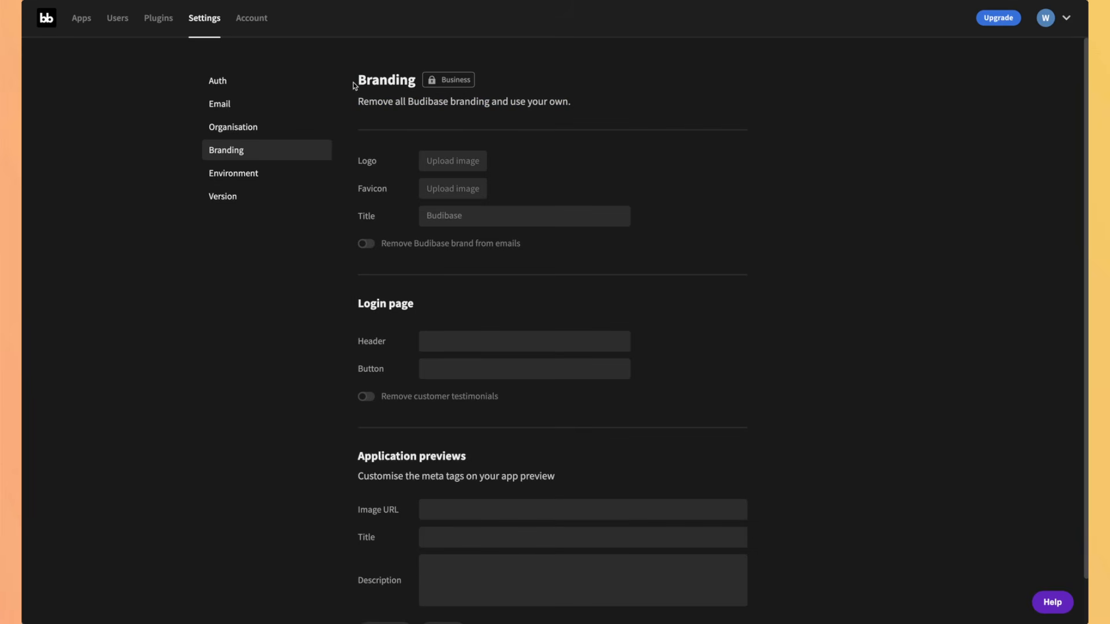
{"action": "left_click", "coordinate": [233, 177]}
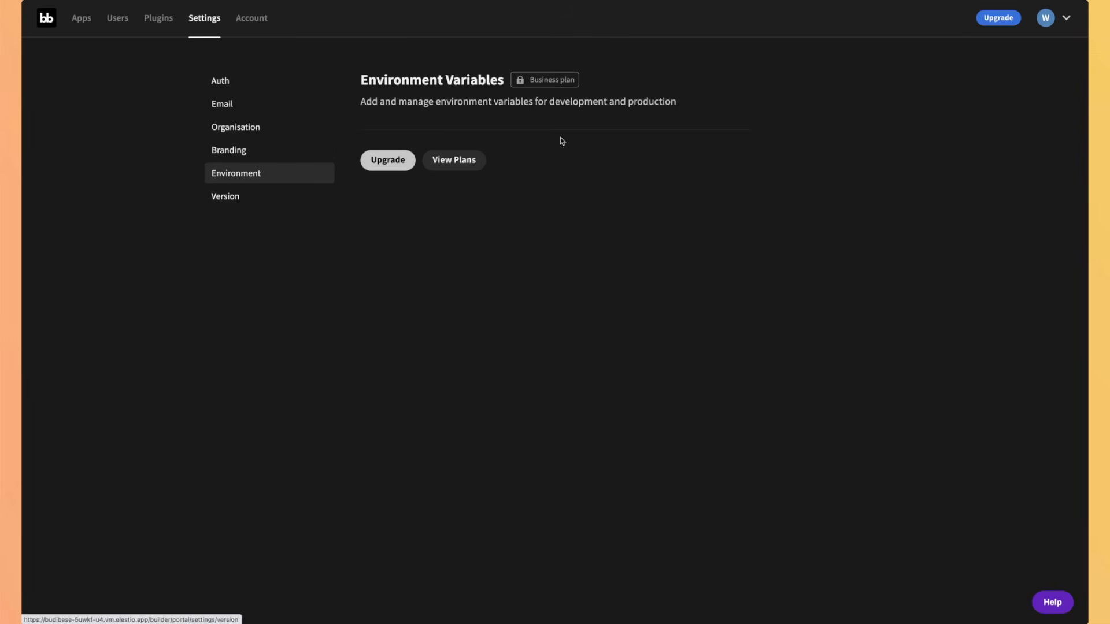